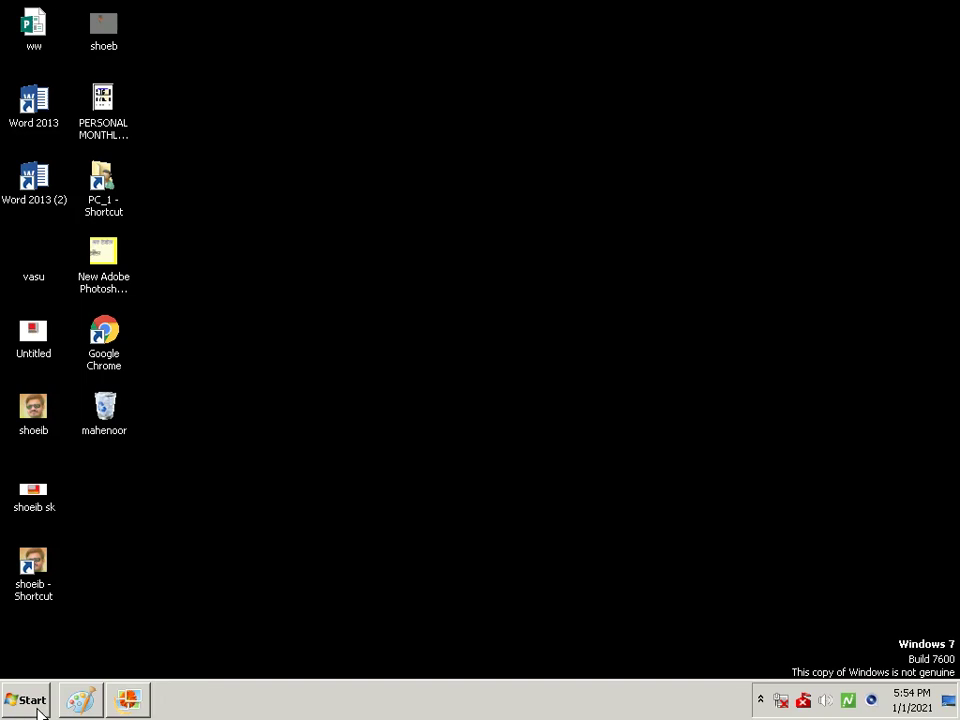
# Launch Adobe Photoshop 7.0 by searching 'adobe' in the Windows 7 Start menu.
pyautogui.click(10, 705)
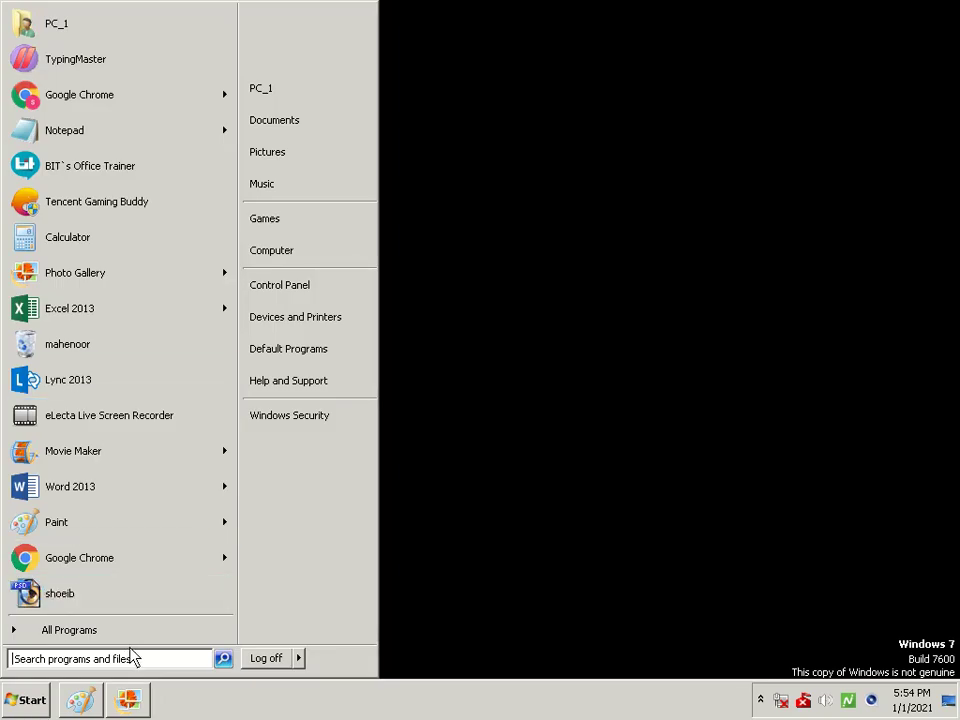
pyautogui.click(113, 664)
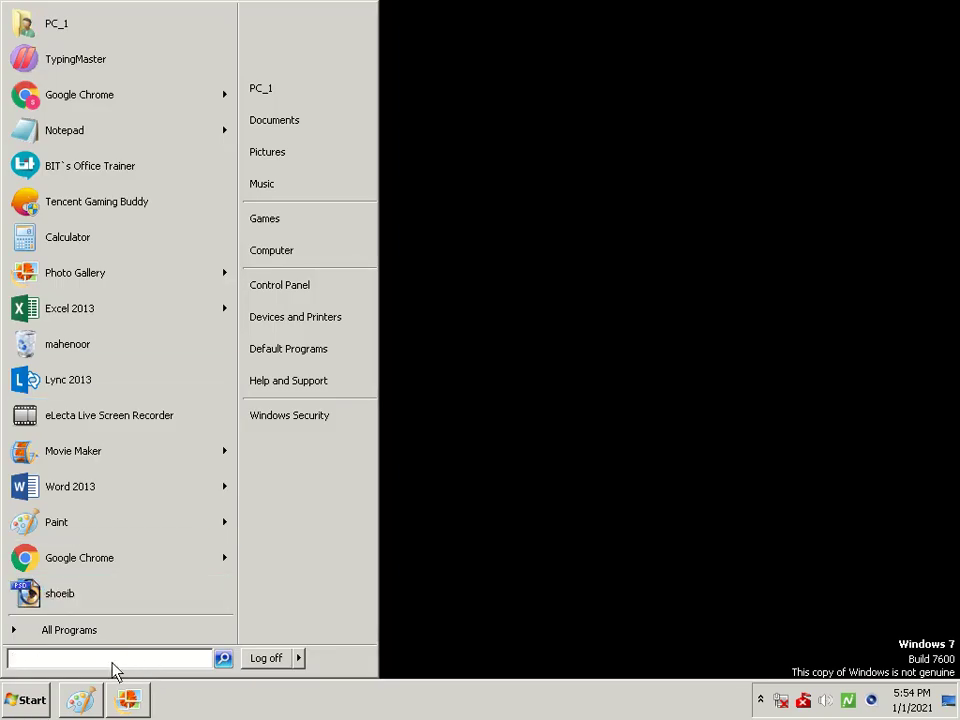
pyautogui.write('ad')
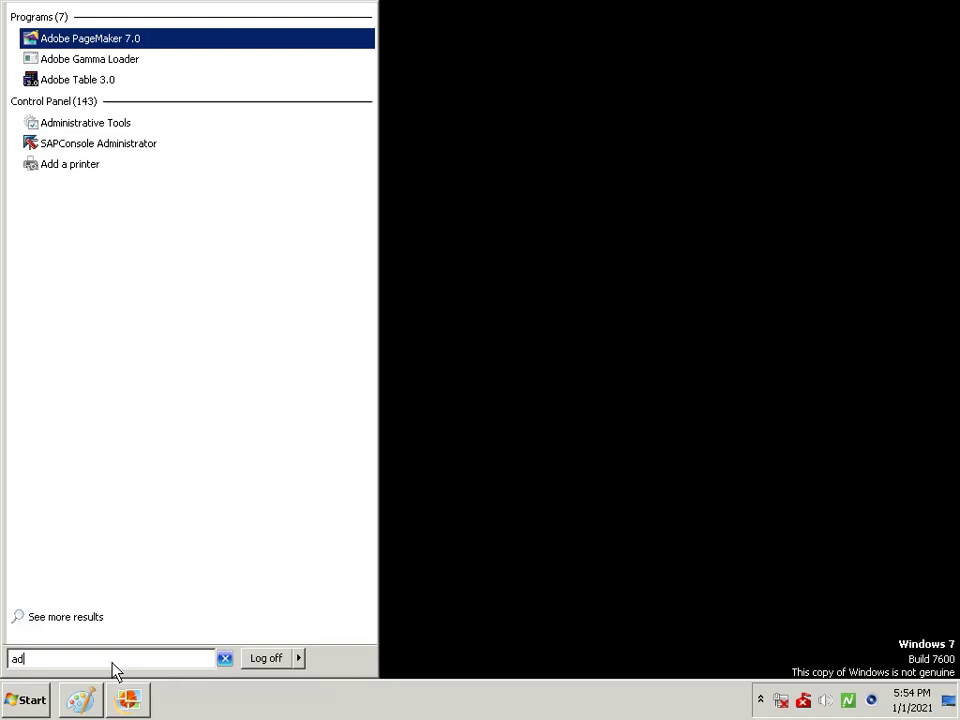
pyautogui.write('o')
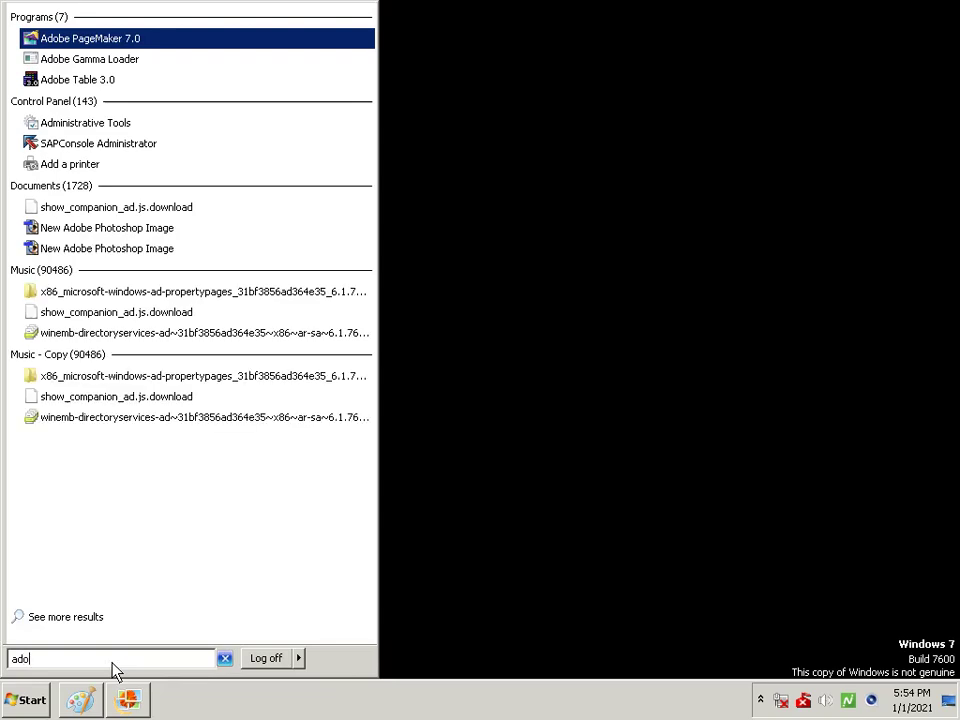
pyautogui.write('be')
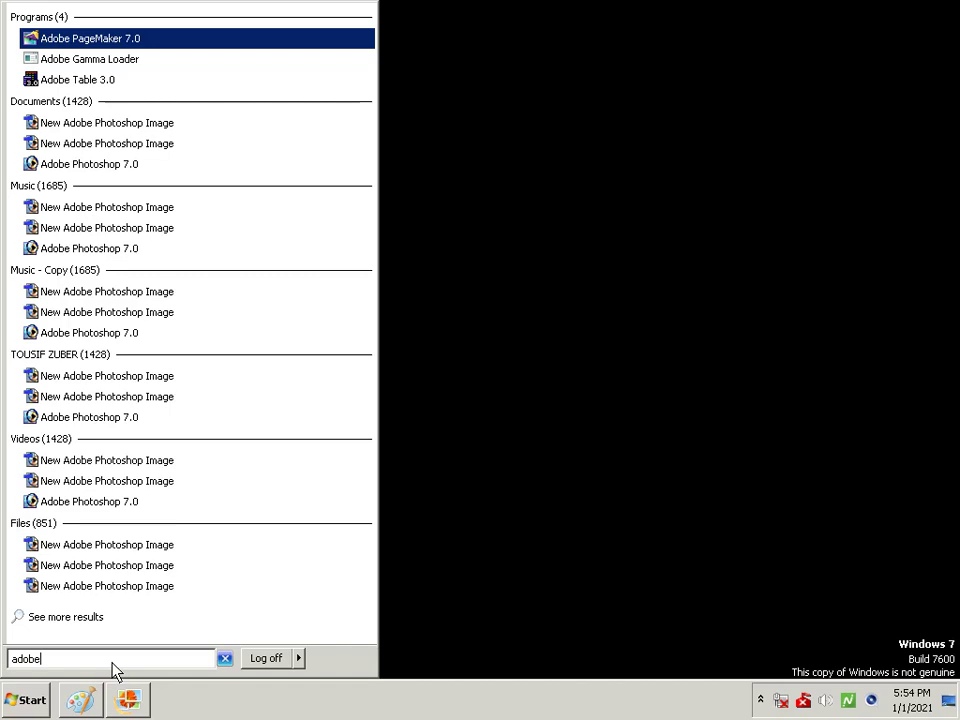
pyautogui.press('Down')
pyautogui.press('Down')
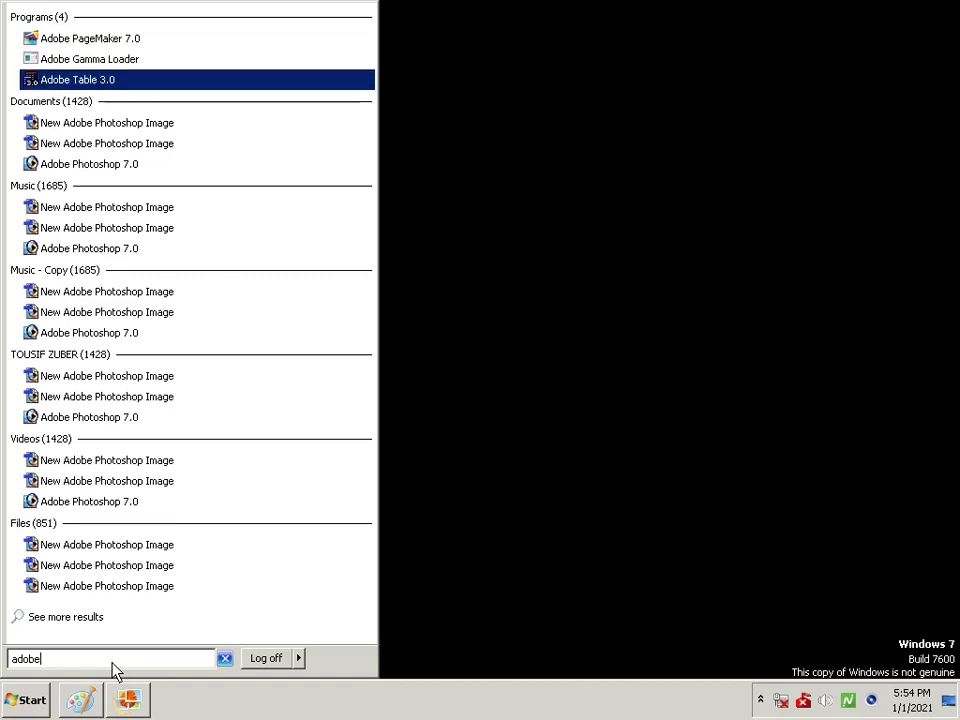
pyautogui.press('Down')
pyautogui.press('Down')
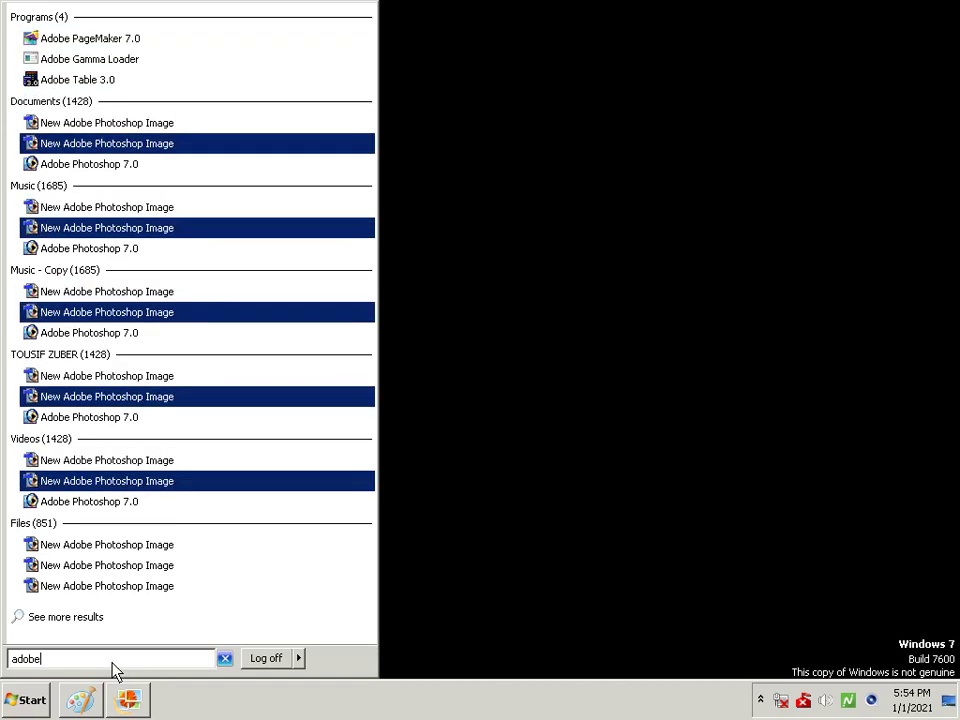
pyautogui.press('Down')
pyautogui.press('Return')
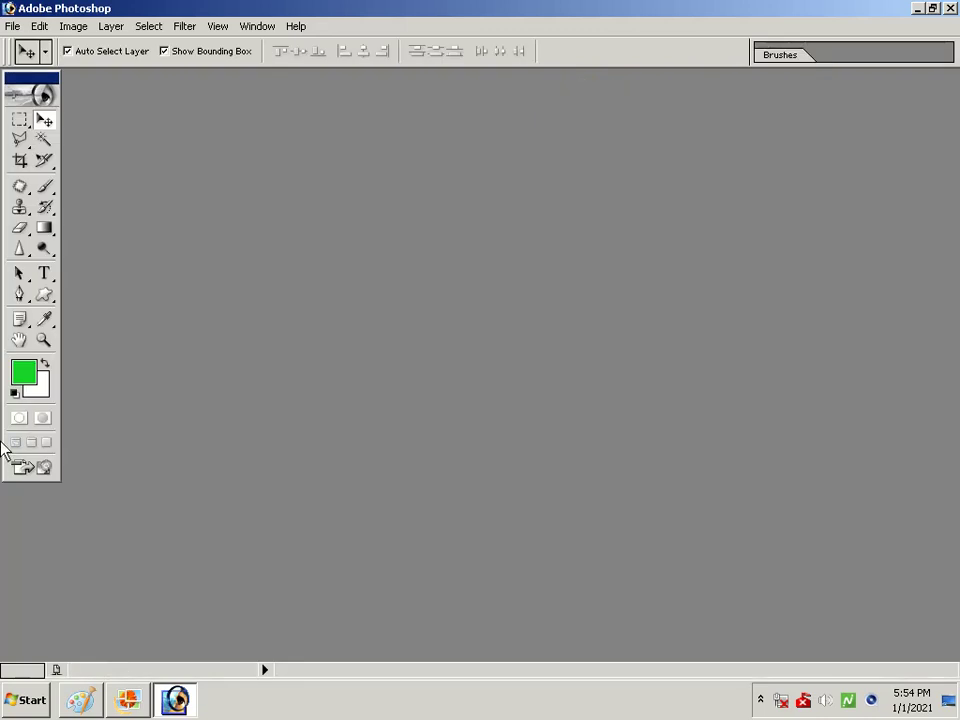
# Create a new blank white A4 document at 300 pixels/inch.
pyautogui.click(6, 25)
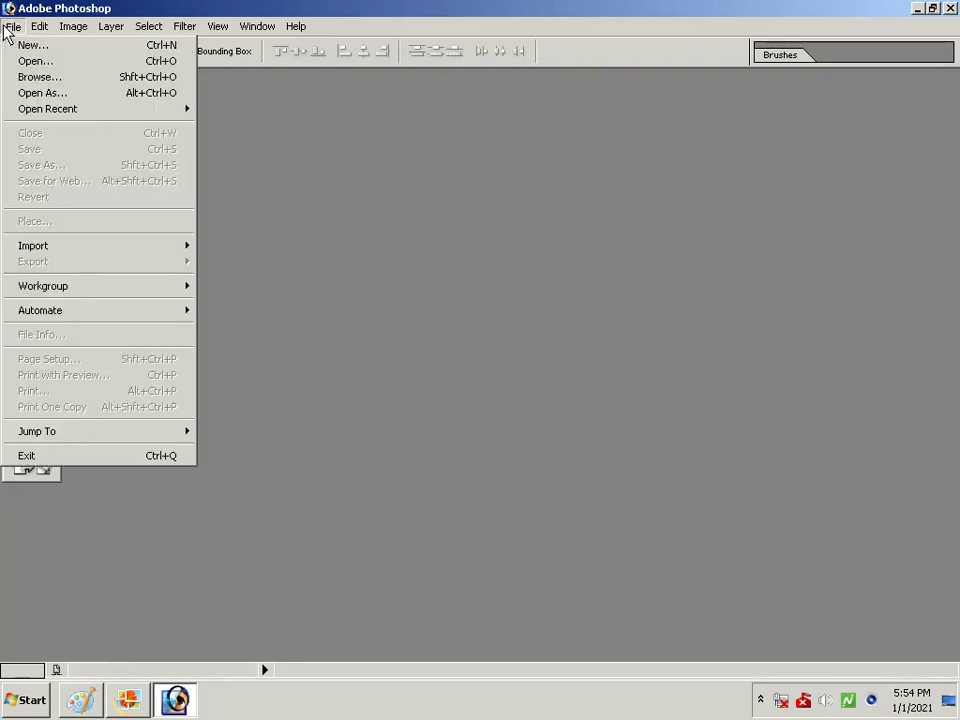
pyautogui.click(20, 45)
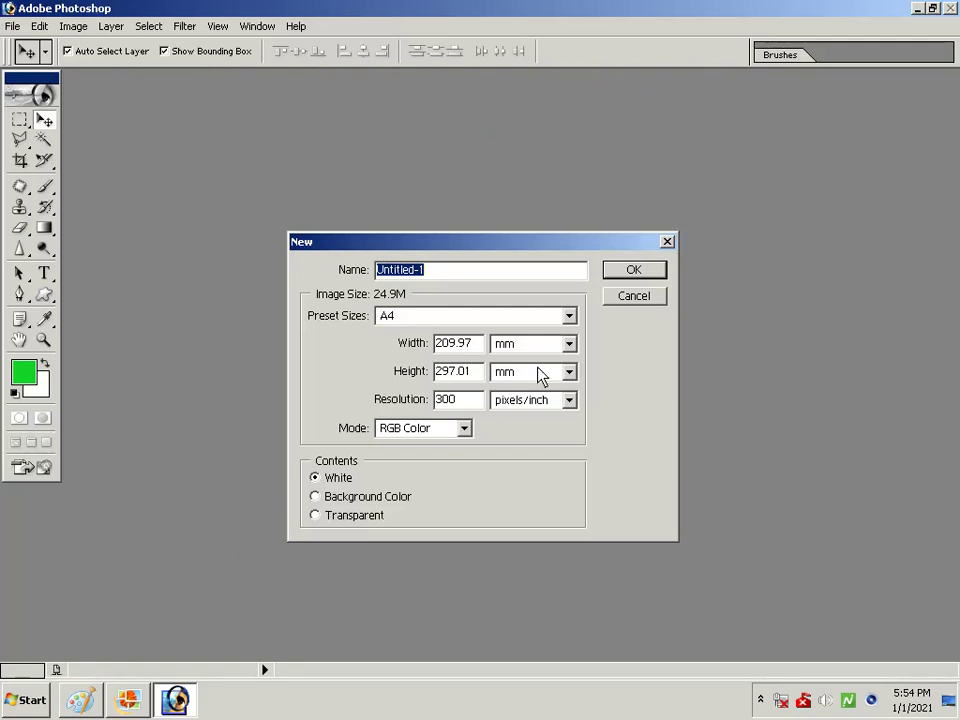
pyautogui.click(633, 276)
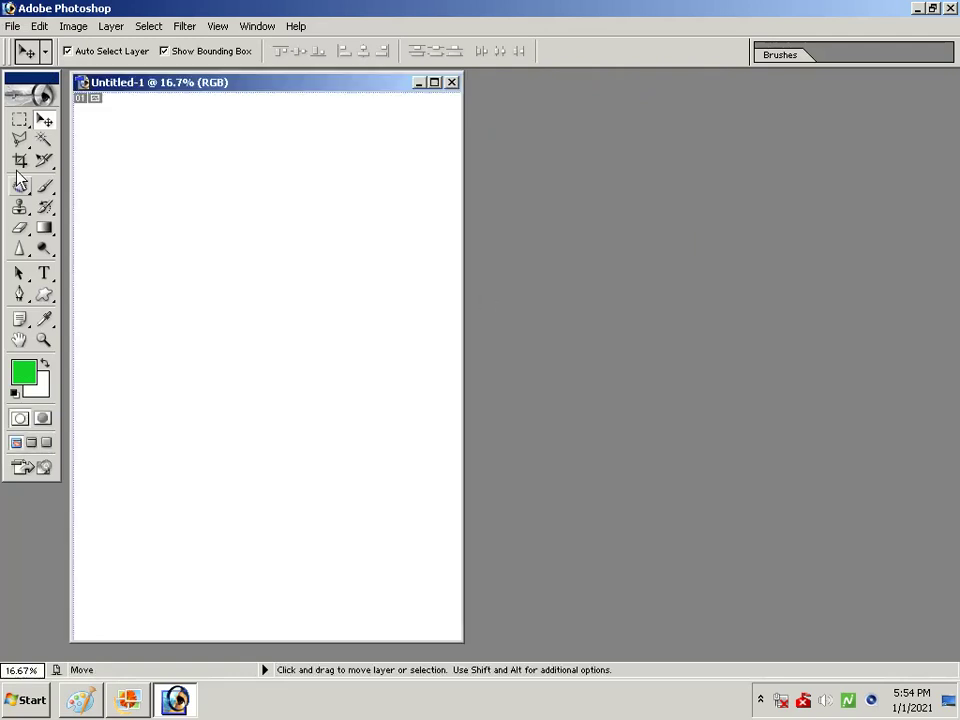
# Select the Gradient tool, browse its preset list, and open the Gradient Editor.
pyautogui.click(44, 229)
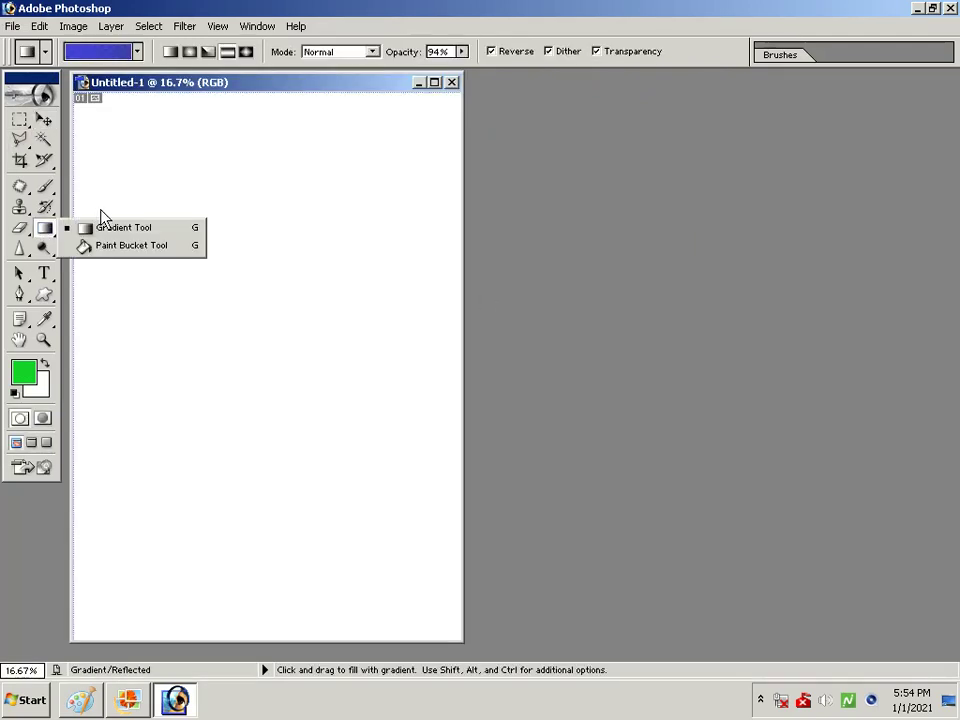
pyautogui.click(137, 52)
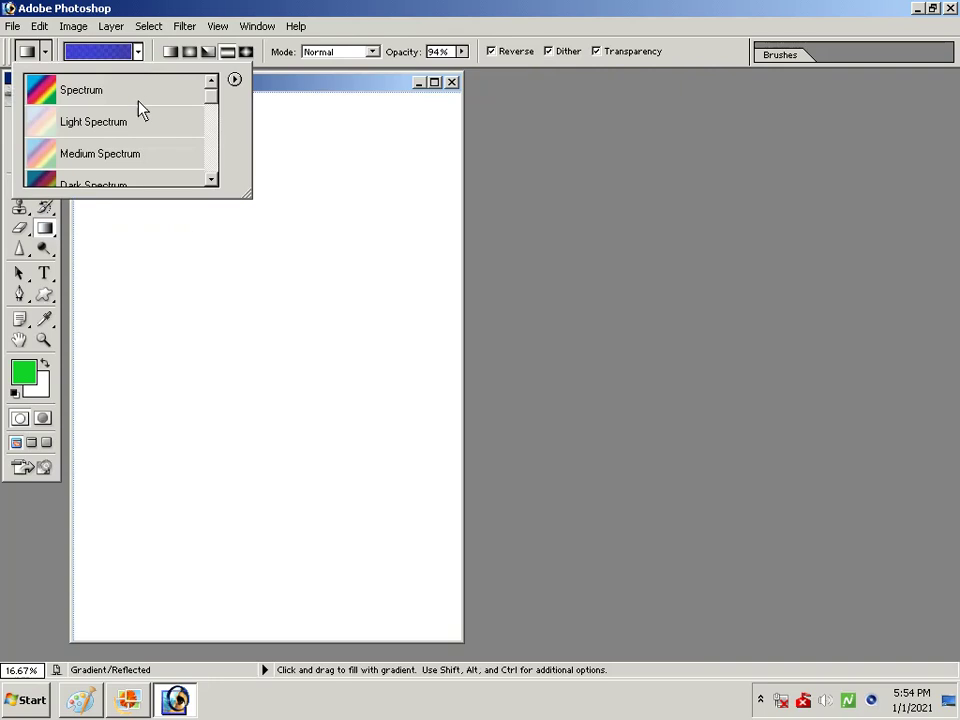
pyautogui.scroll(-1, 148, 117)
pyautogui.scroll(-2, 148, 117)
pyautogui.scroll(-2, 148, 117)
pyautogui.scroll(-1, 148, 117)
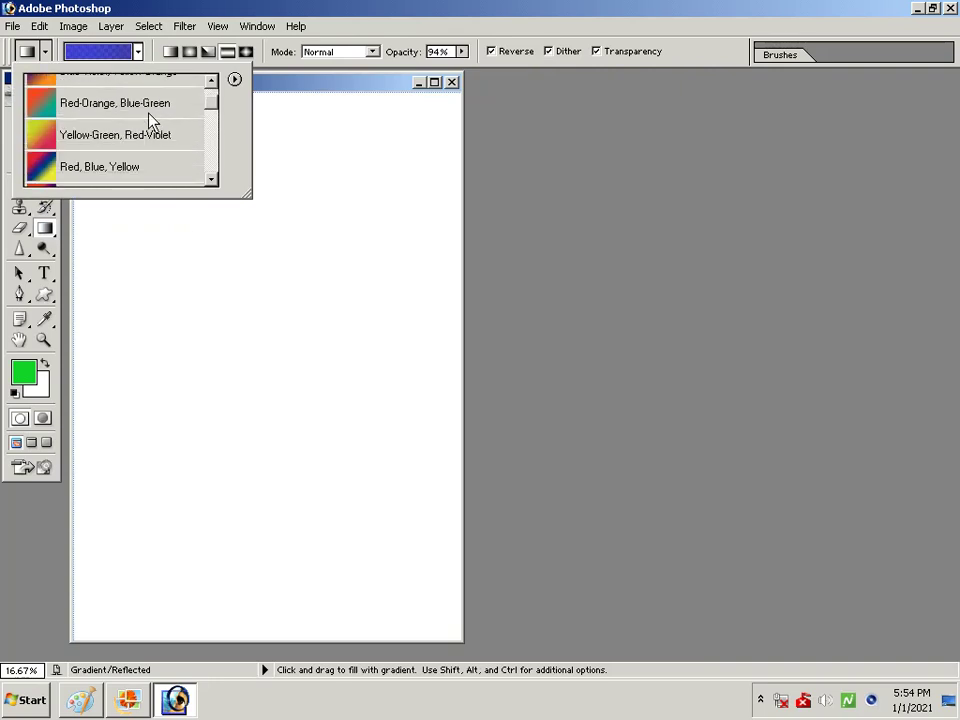
pyautogui.scroll(-2, 150, 120)
pyautogui.scroll(-2, 150, 120)
pyautogui.scroll(-2, 150, 120)
pyautogui.scroll(-2, 150, 120)
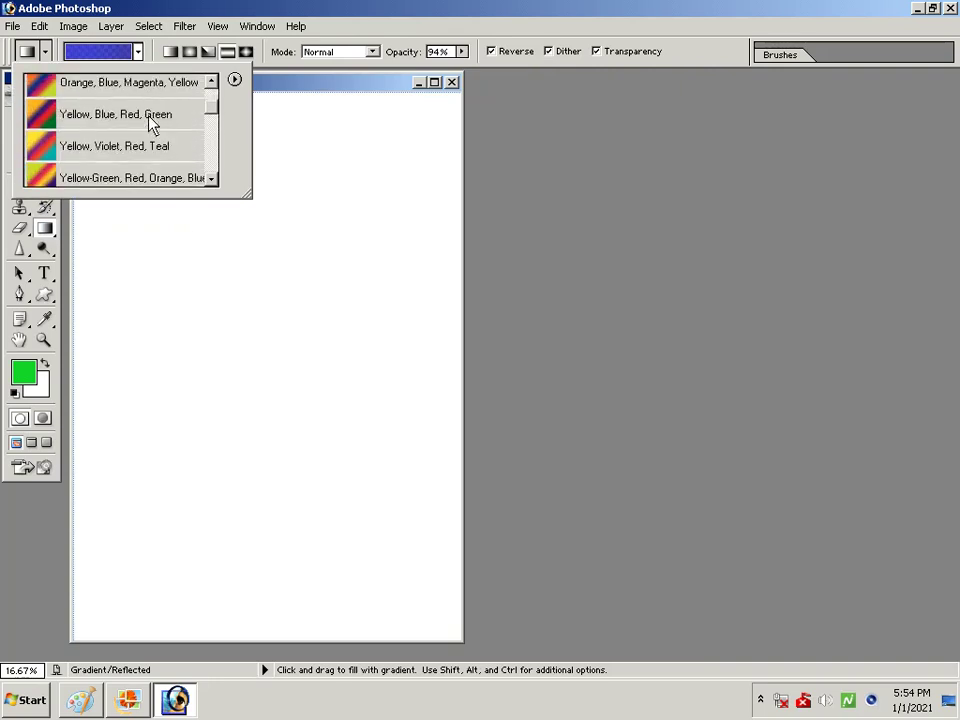
pyautogui.scroll(-2, 150, 120)
pyautogui.scroll(-1, 150, 120)
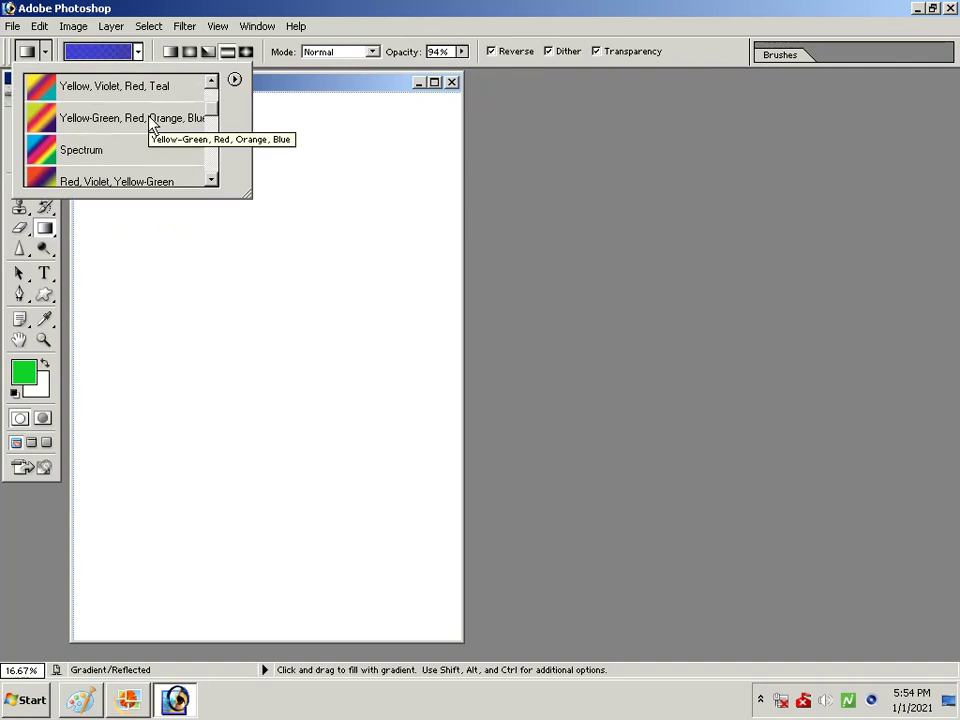
pyautogui.scroll(-1, 150, 122)
pyautogui.scroll(-1, 151, 125)
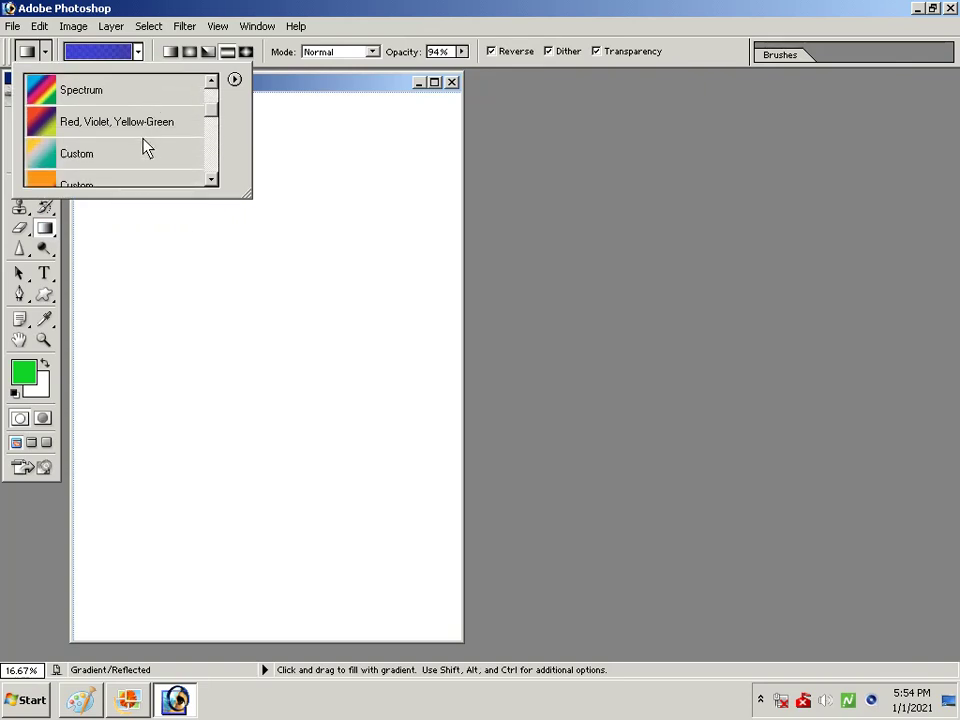
pyautogui.scroll(-1, 138, 157)
pyautogui.scroll(-1, 138, 157)
pyautogui.scroll(-1, 138, 157)
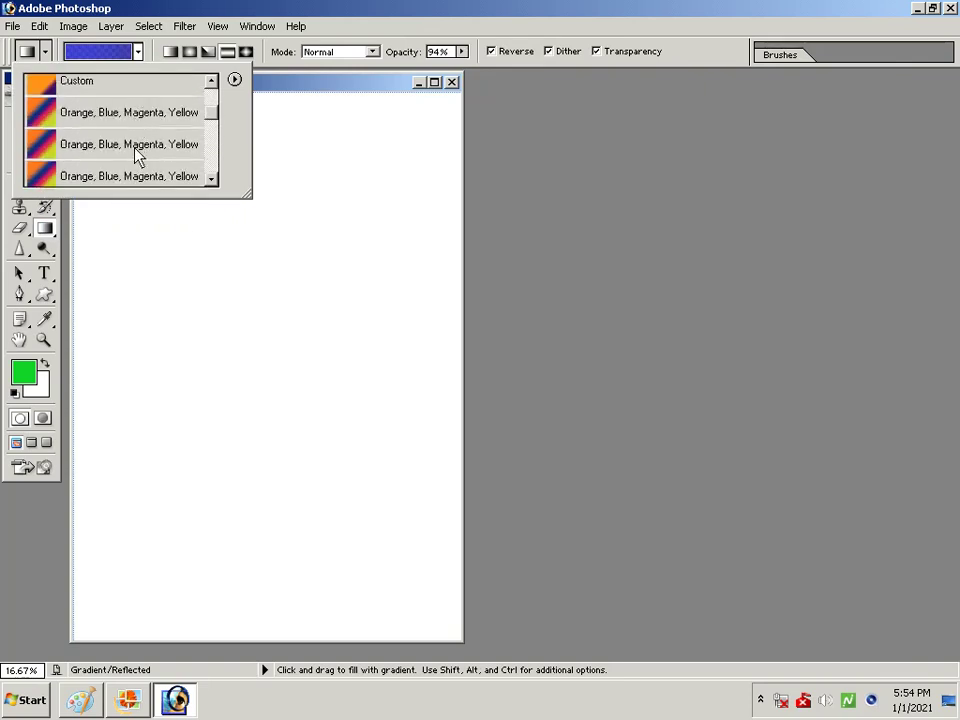
pyautogui.click(97, 52)
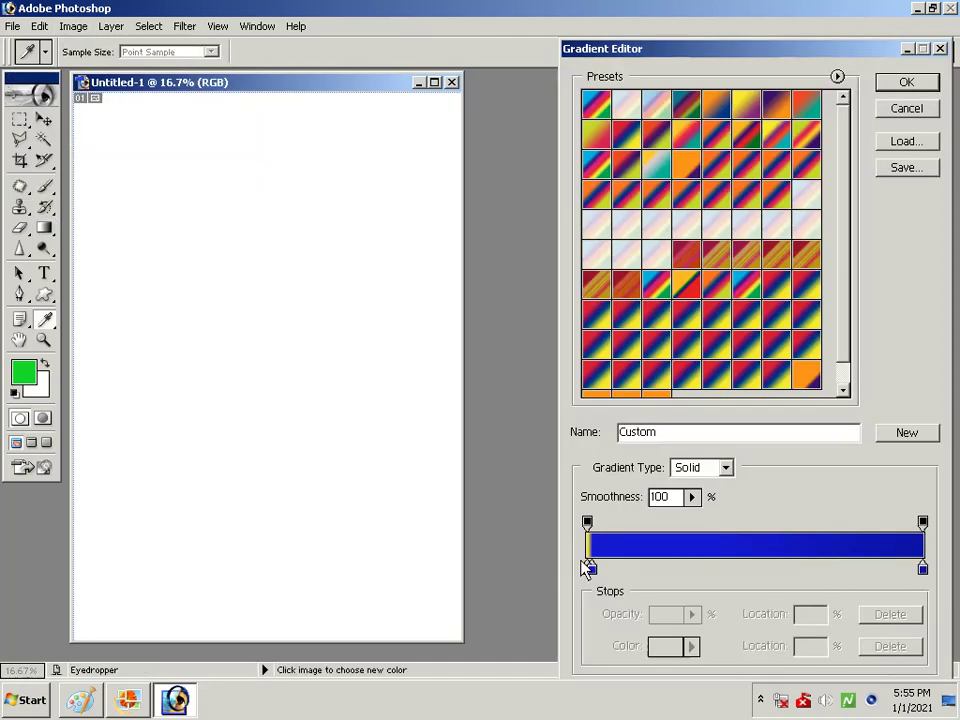
# Try moving the yellow stop to about 11%, then cancel the Gradient Editor.
pyautogui.moveTo(590, 568); pyautogui.dragTo(626, 570)
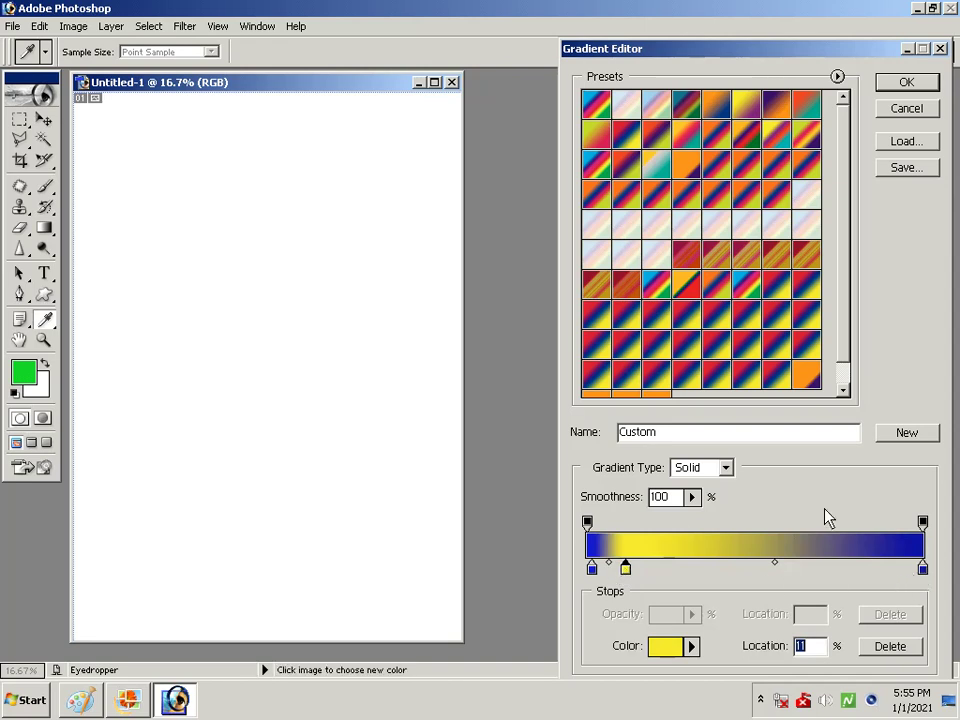
pyautogui.click(735, 435)
pyautogui.click(911, 108)
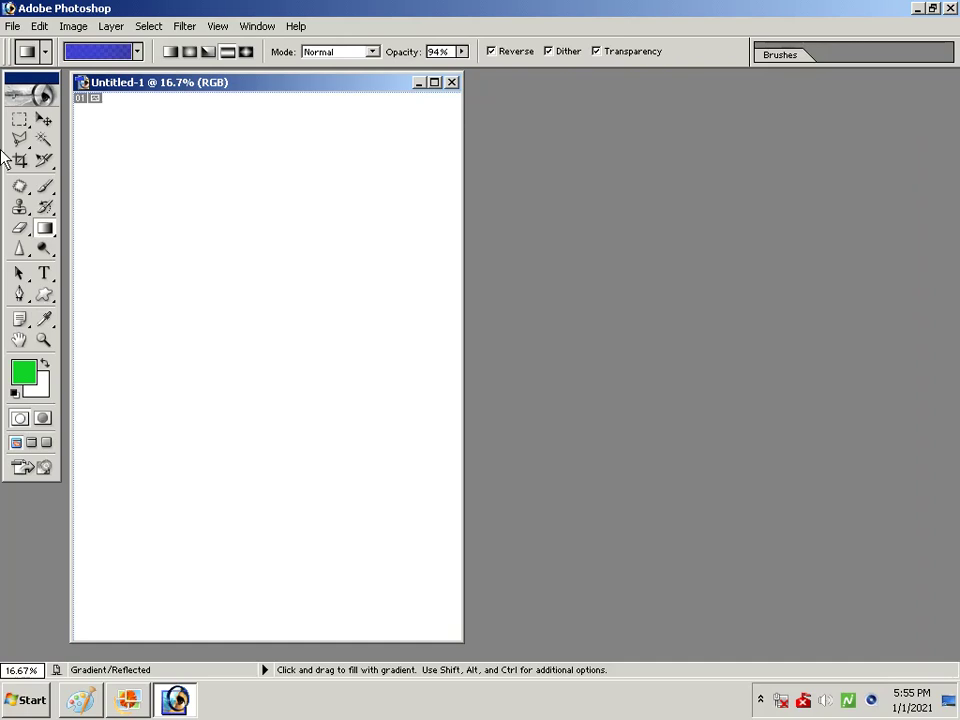
# Load the Yellow, Violet preset in the Gradient Editor and select its yellow start stop.
pyautogui.click(100, 58)
pyautogui.click(778, 144)
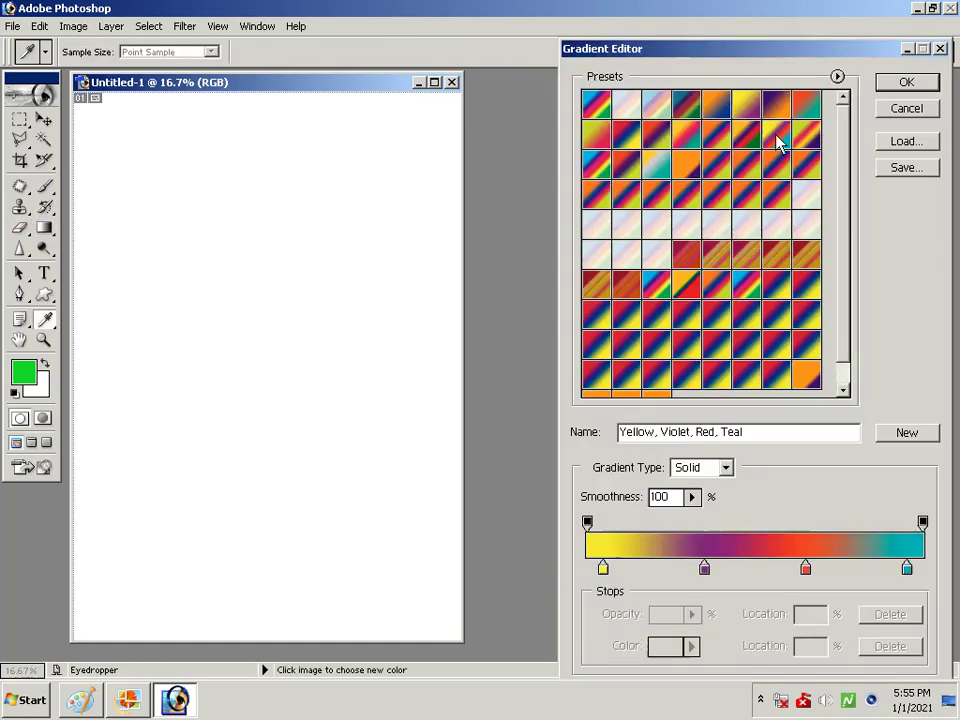
pyautogui.click(696, 144)
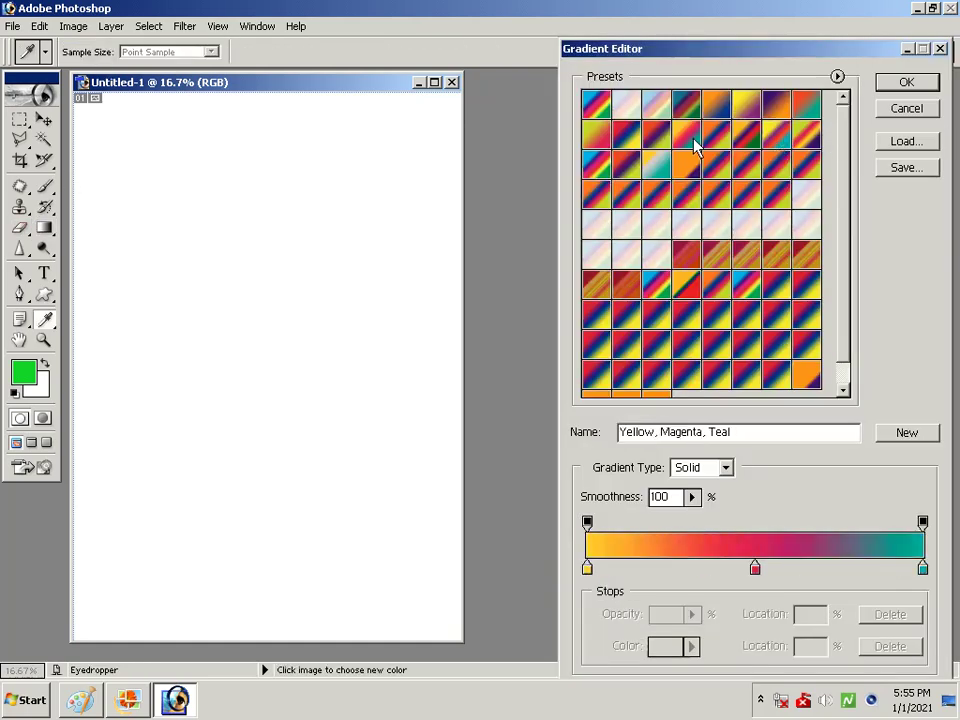
pyautogui.click(714, 226)
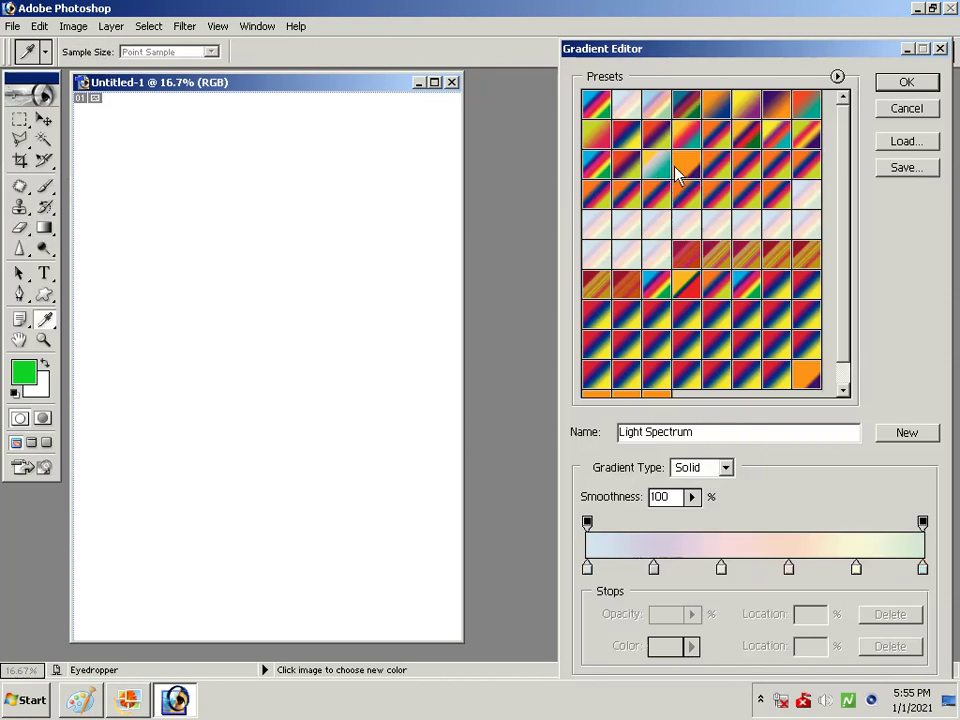
pyautogui.click(767, 100)
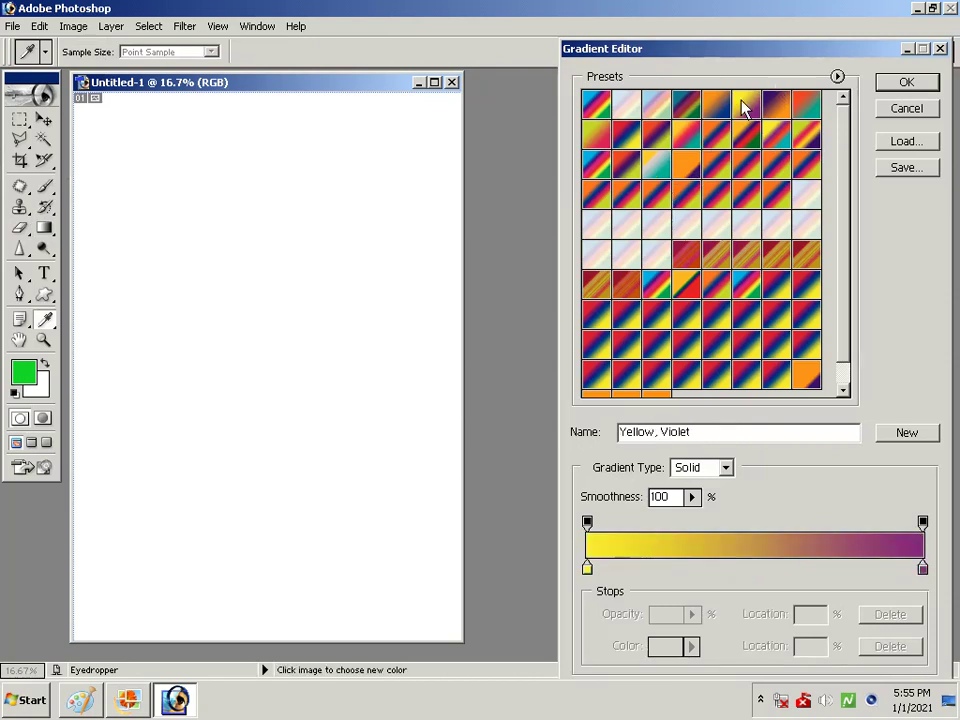
pyautogui.click(589, 571)
# Set the gradient's left colour stop to hot pink FF0066.
pyautogui.click(679, 646)
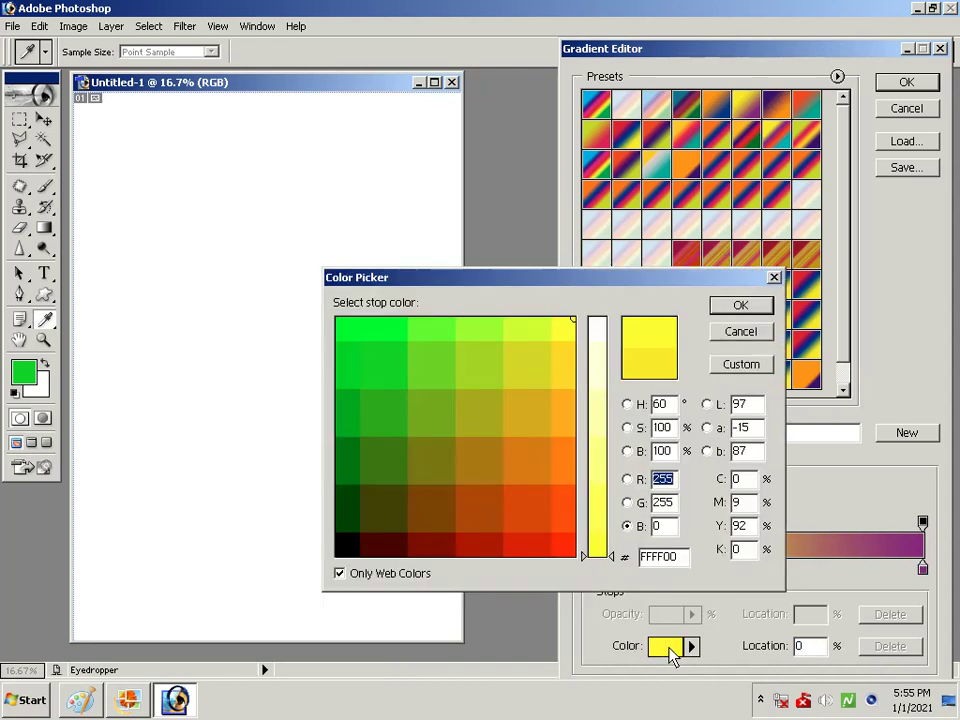
pyautogui.click(535, 383)
pyautogui.click(508, 345)
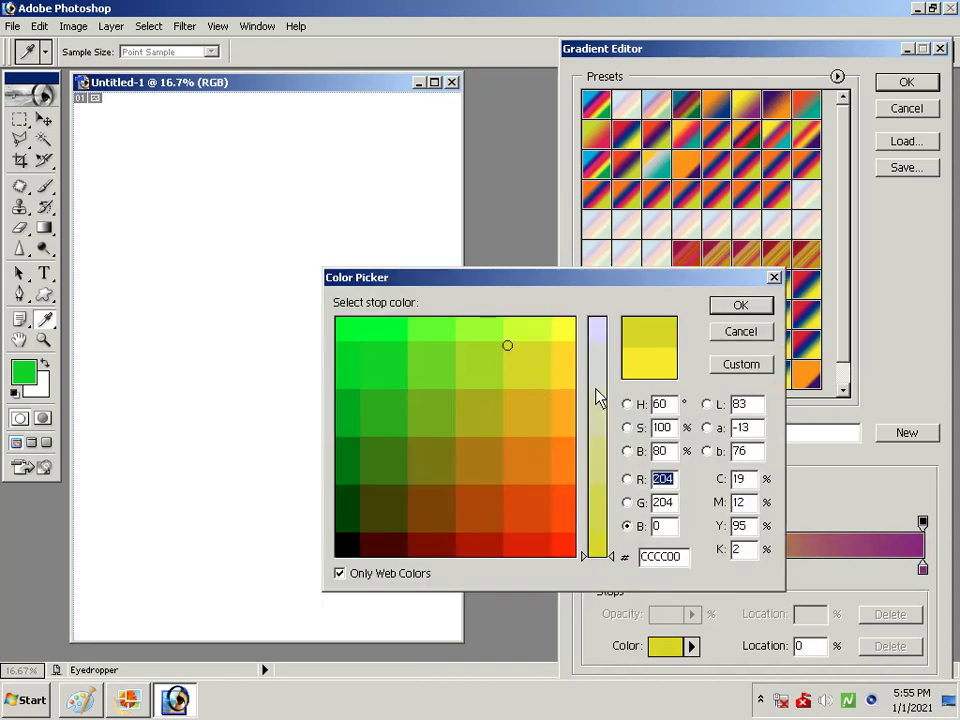
pyautogui.moveTo(598, 396); pyautogui.dragTo(597, 453)
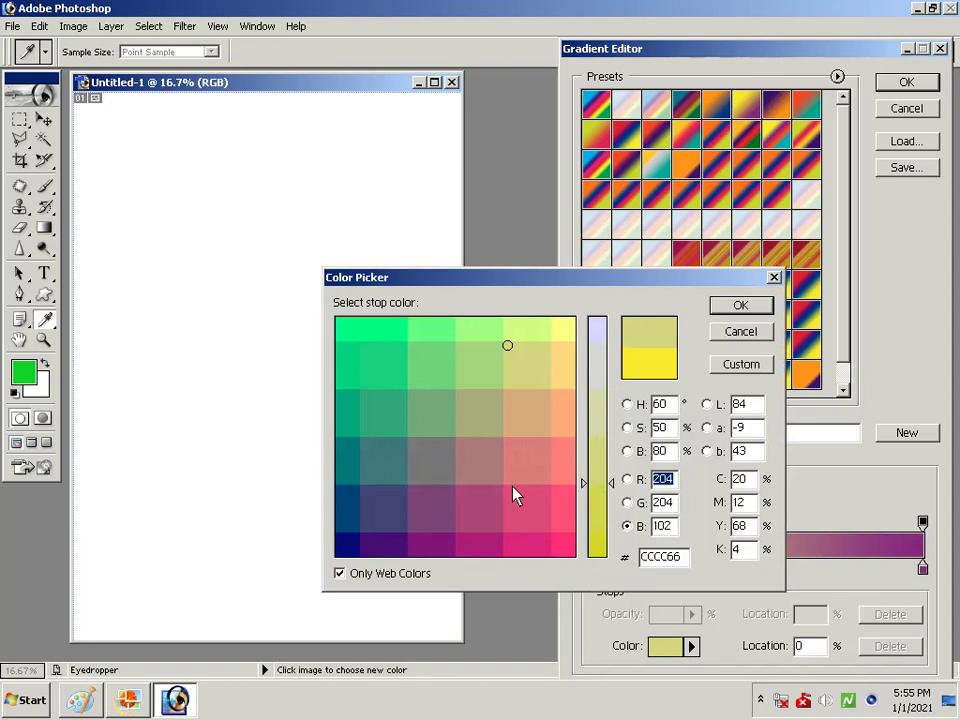
pyautogui.click(481, 462)
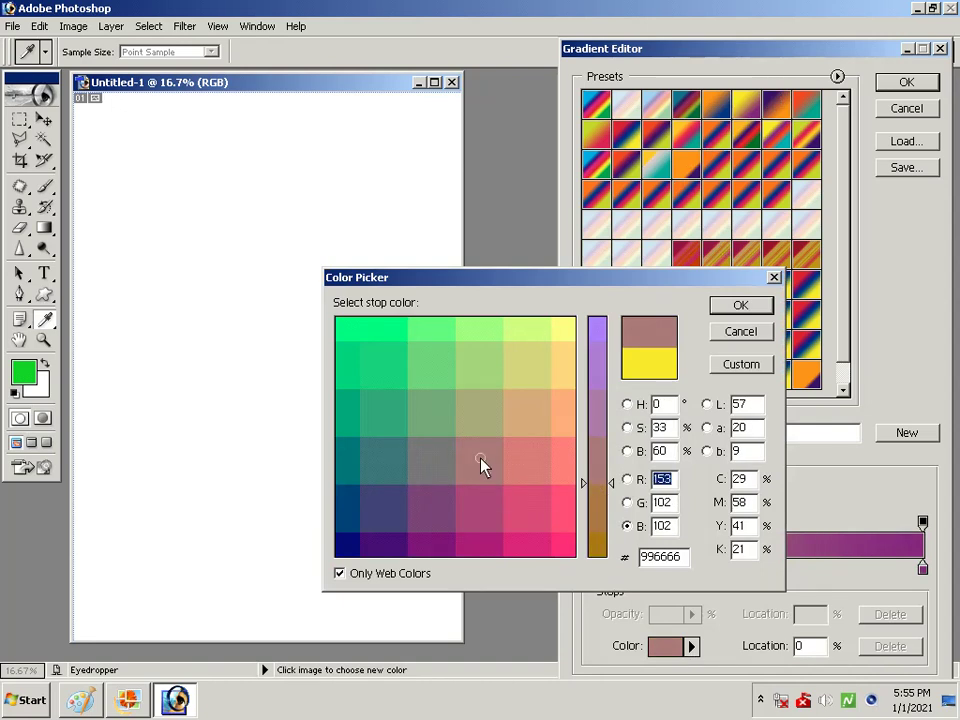
pyautogui.click(574, 555)
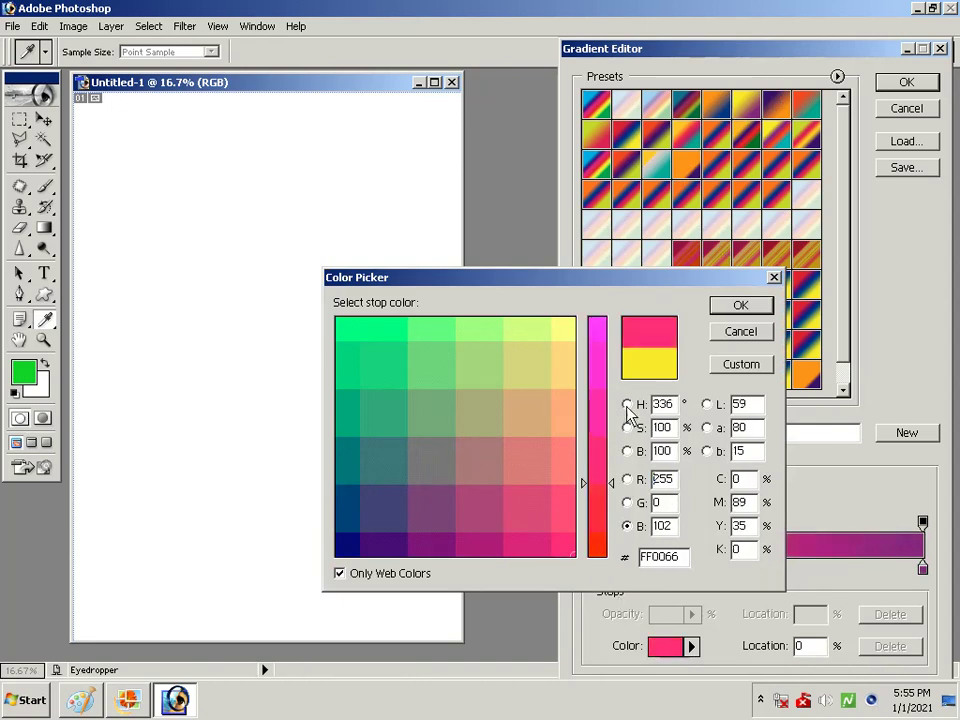
pyautogui.click(737, 307)
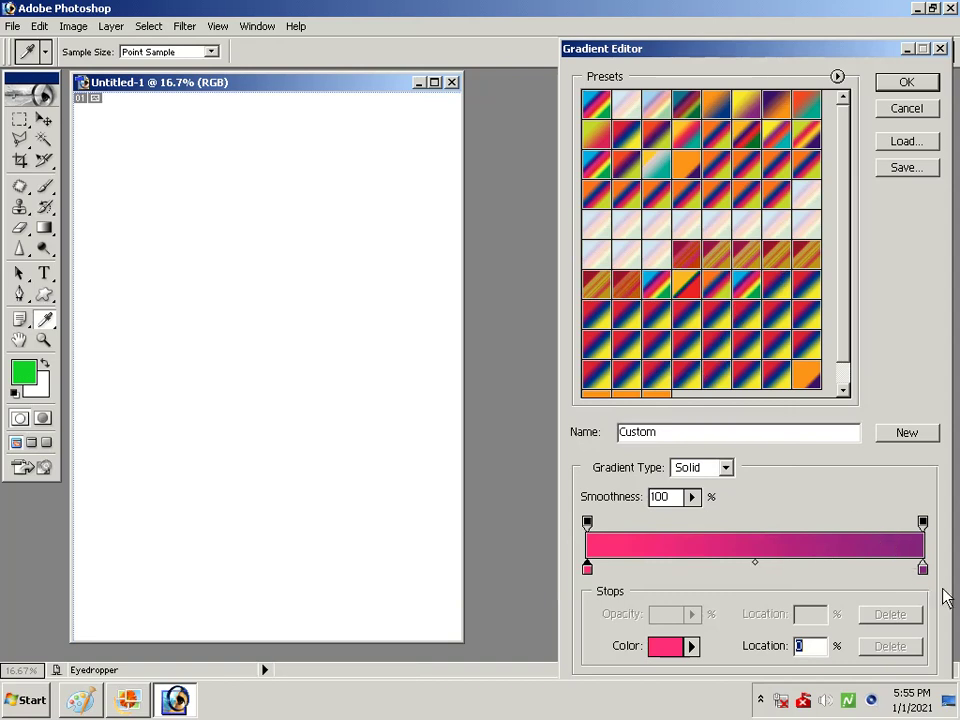
# Set the right colour stop to orange FF9966.
pyautogui.click(922, 568)
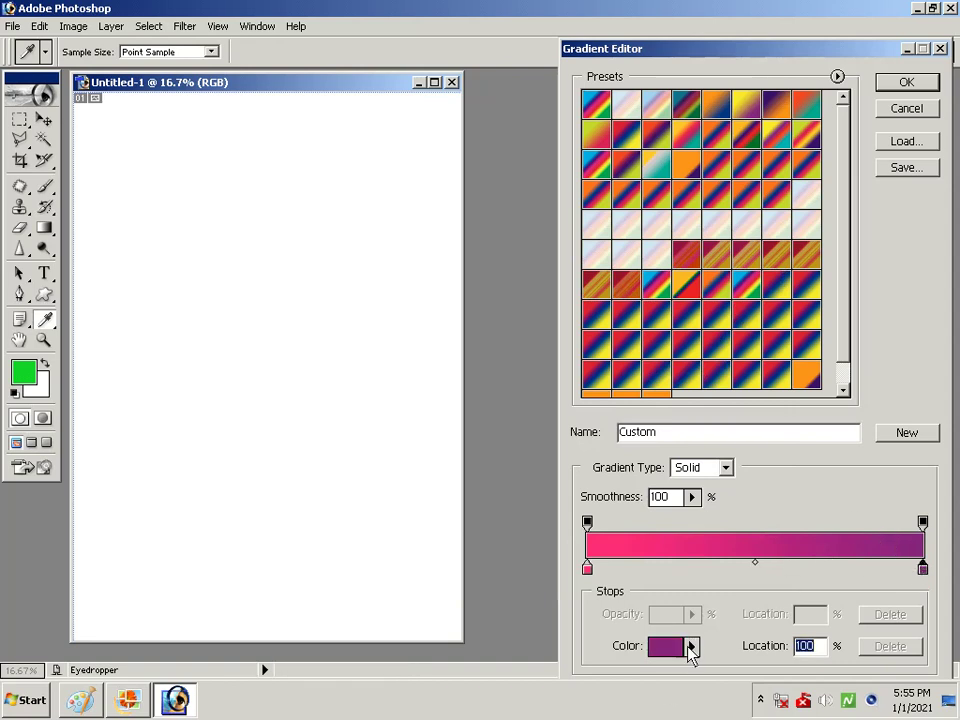
pyautogui.click(690, 646)
pyautogui.click(662, 650)
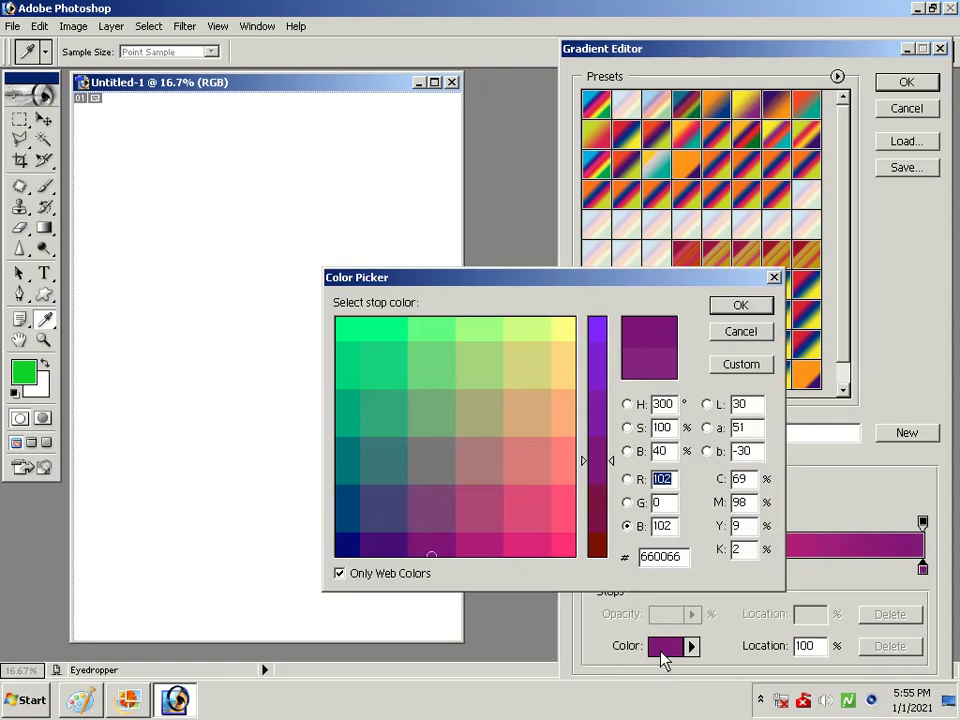
pyautogui.press('Down')
pyautogui.press('Down')
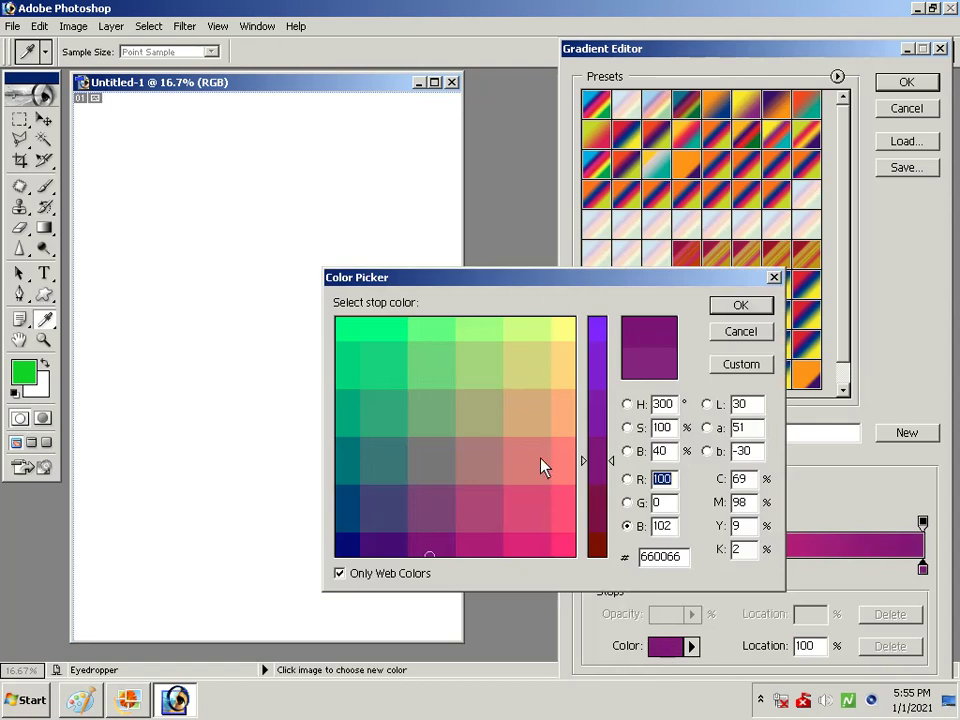
pyautogui.click(552, 419)
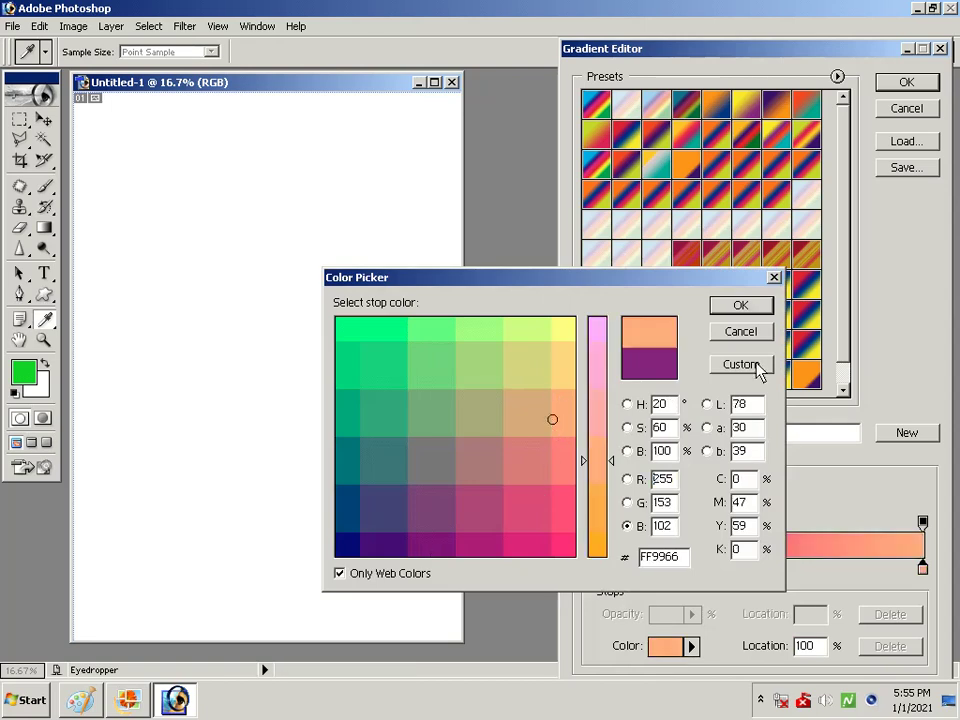
pyautogui.click(740, 310)
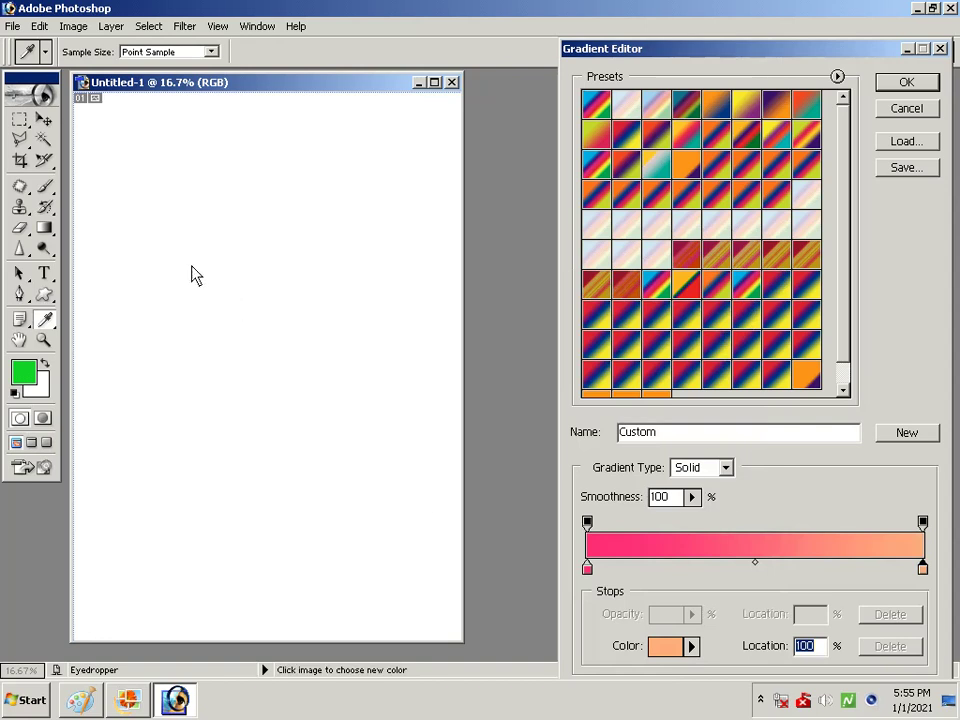
# Sample white for the right stop, briefly try Noise type, and accept the gradient.
pyautogui.click(140, 187)
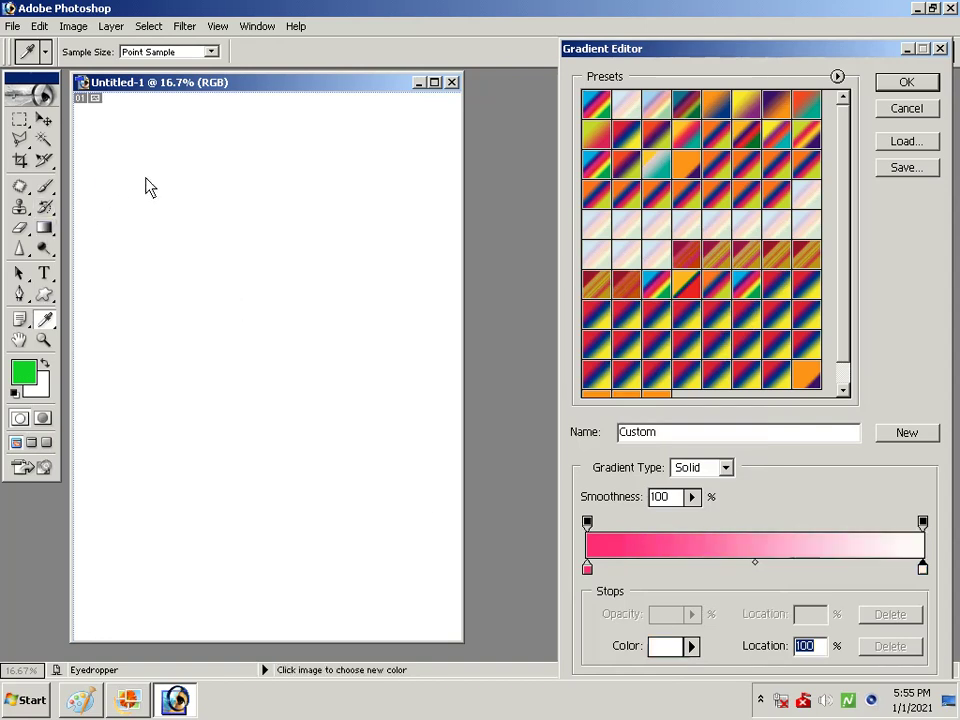
pyautogui.click(722, 266)
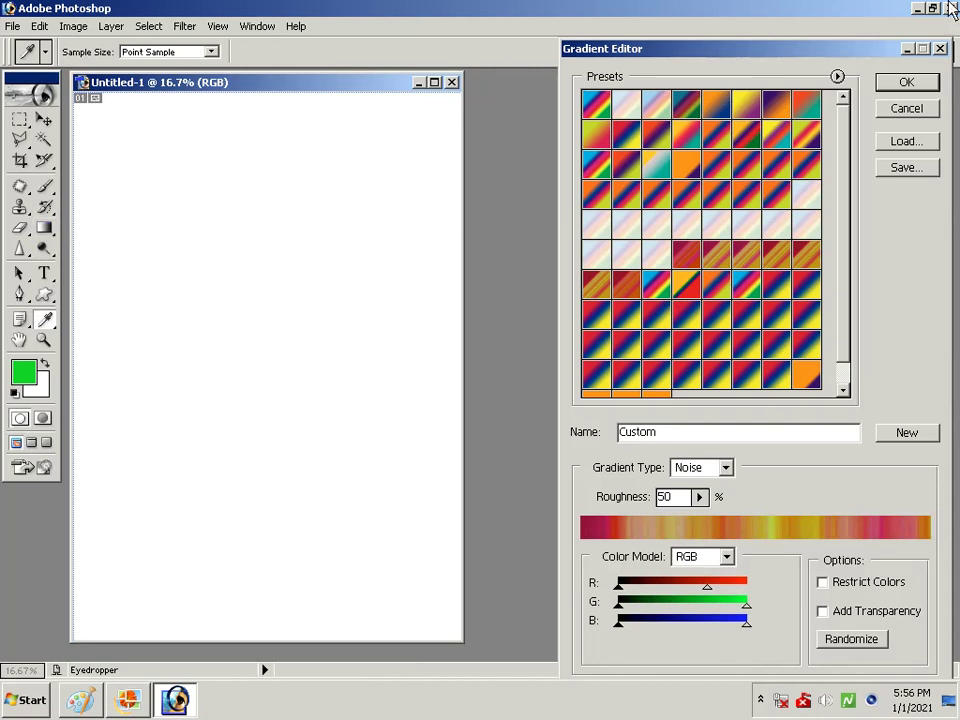
pyautogui.click(941, 50)
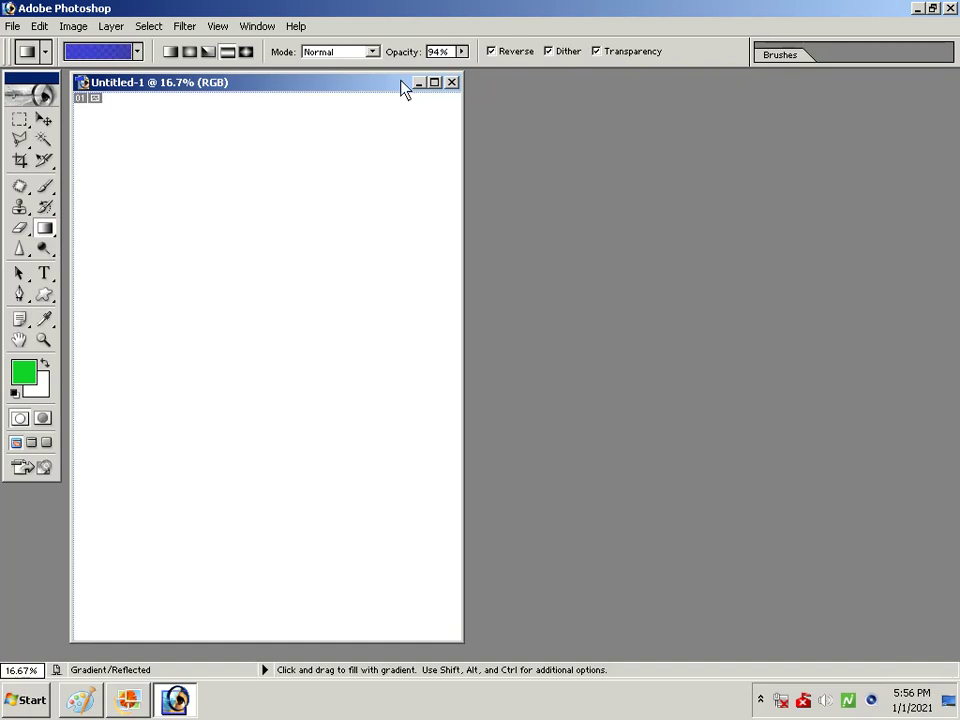
# After a trial reflected fill, choose the second Custom striped gradient preset.
pyautogui.rightClick(268, 148)
pyautogui.moveTo(266, 138); pyautogui.dragTo(268, 188)
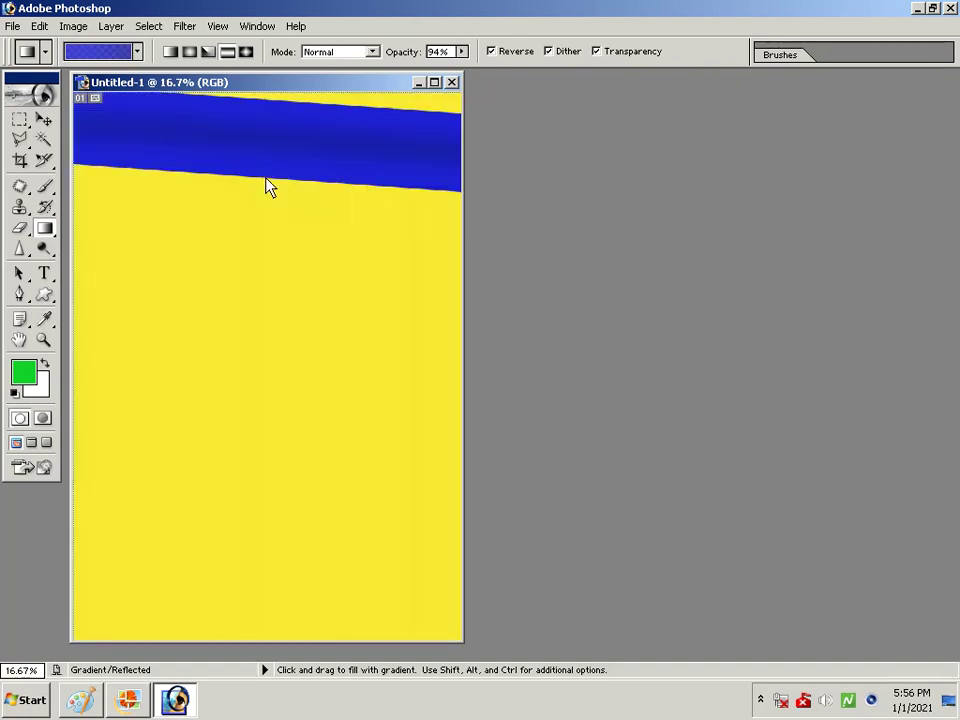
pyautogui.click(136, 54)
pyautogui.scroll(2, 155, 124)
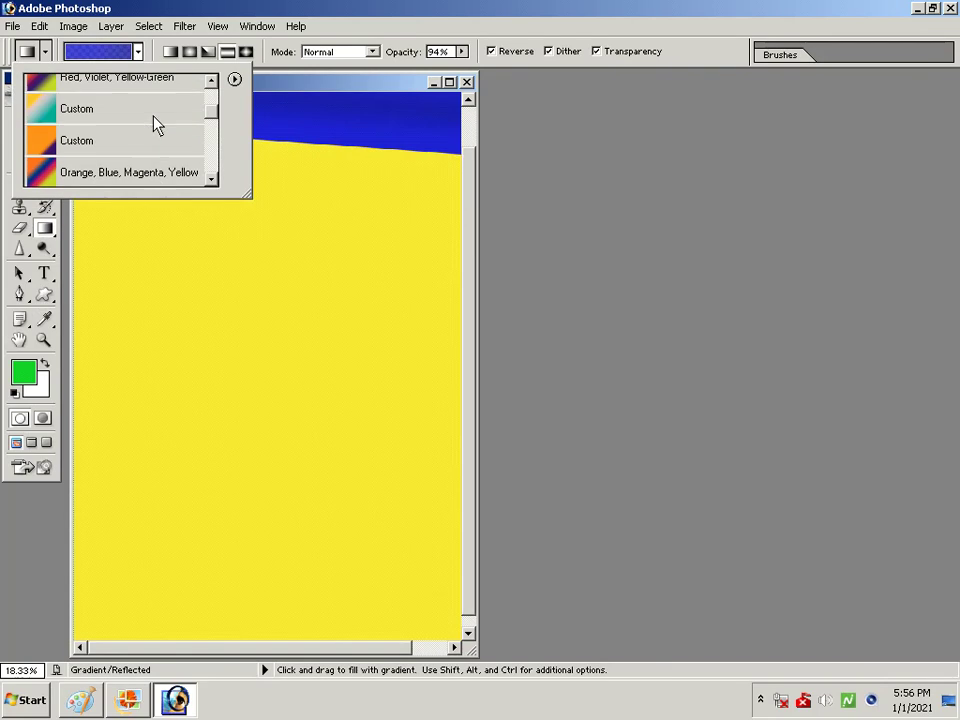
pyautogui.scroll(1, 155, 124)
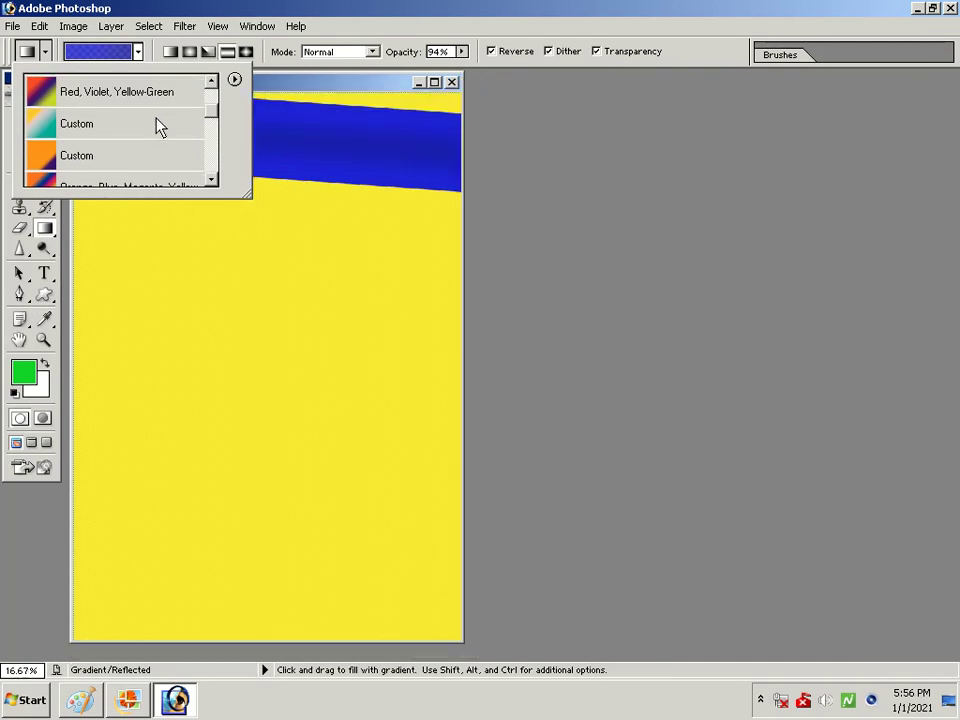
pyautogui.scroll(-2, 155, 124)
pyautogui.scroll(-2, 155, 124)
pyautogui.scroll(-1, 157, 126)
pyautogui.scroll(-2, 157, 126)
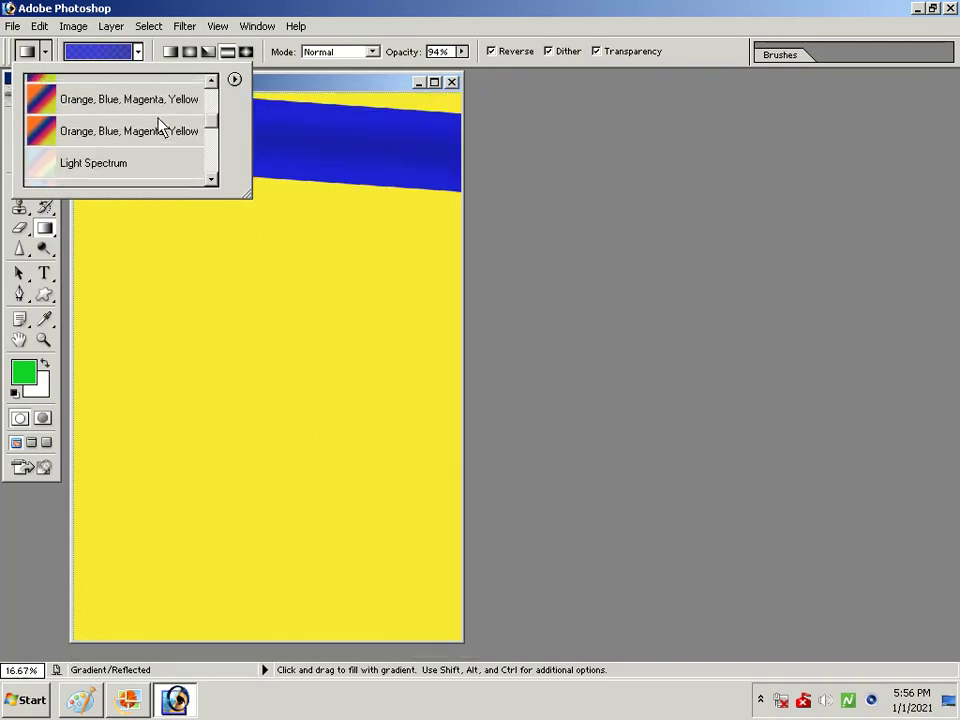
pyautogui.scroll(-1, 158, 126)
pyautogui.scroll(-2, 160, 125)
pyautogui.scroll(-1, 161, 125)
pyautogui.scroll(-1, 160, 124)
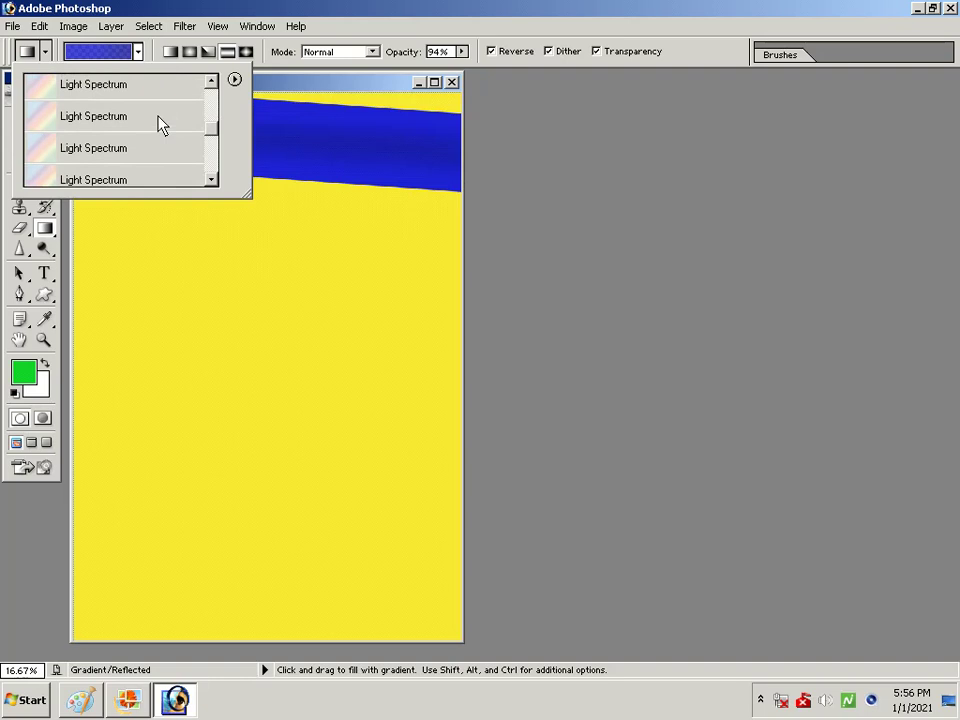
pyautogui.scroll(-1, 161, 124)
pyautogui.scroll(-2, 162, 124)
pyautogui.scroll(-1, 164, 123)
pyautogui.scroll(-1, 164, 122)
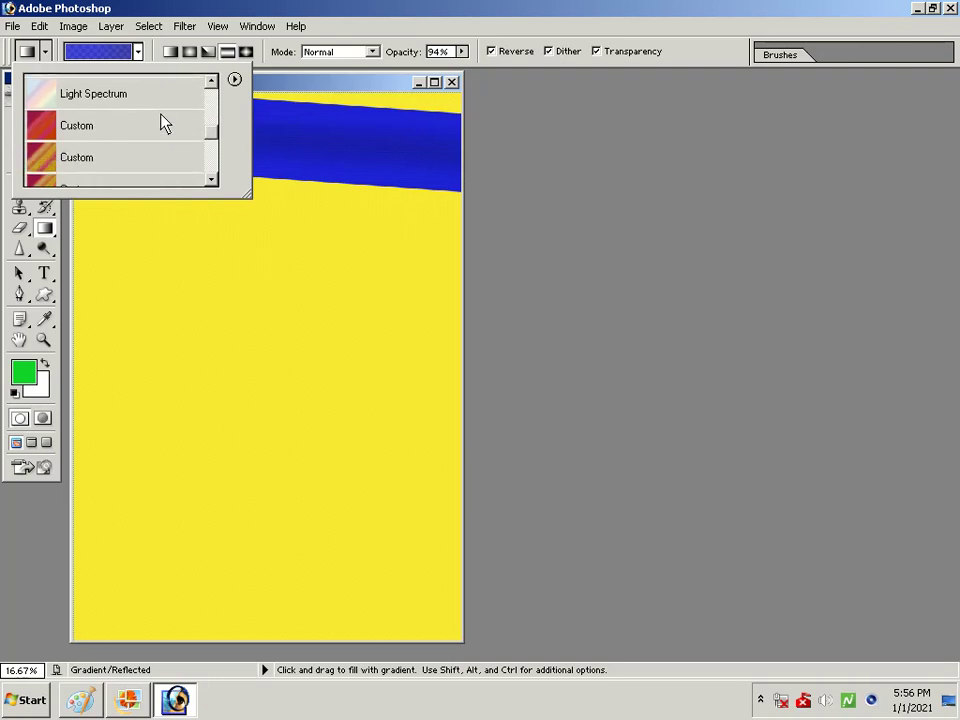
pyautogui.click(128, 158)
# Fill the canvas with diagonal pink, orange and yellow stripes from lower-left to upper-right.
pyautogui.moveTo(332, 160); pyautogui.dragTo(315, 390)
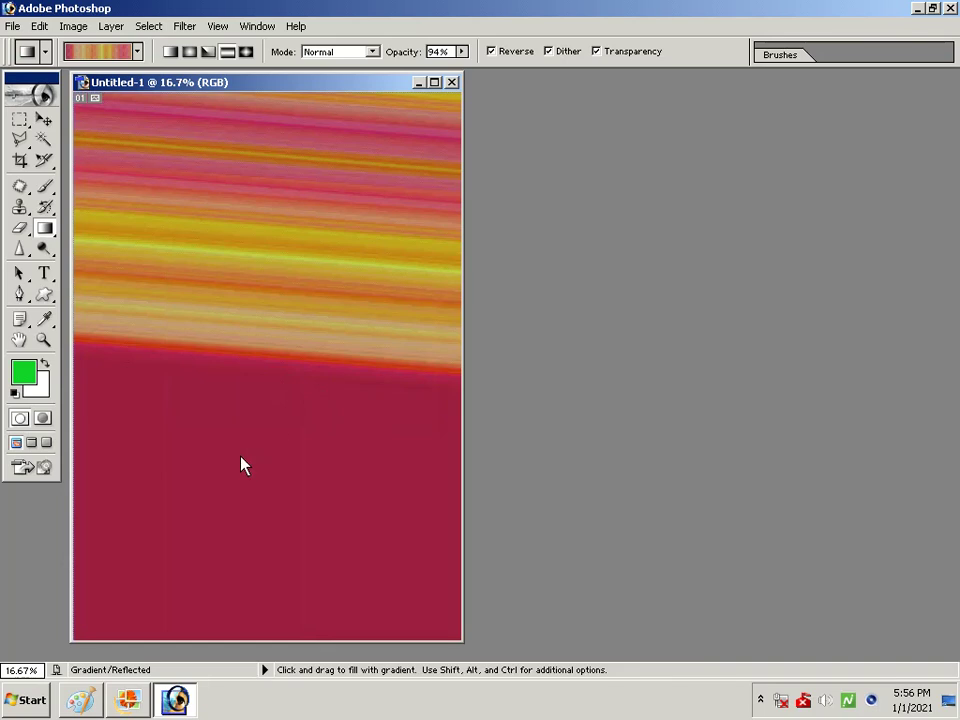
pyautogui.moveTo(205, 455); pyautogui.dragTo(246, 426)
pyautogui.moveTo(343, 300); pyautogui.dragTo(296, 396)
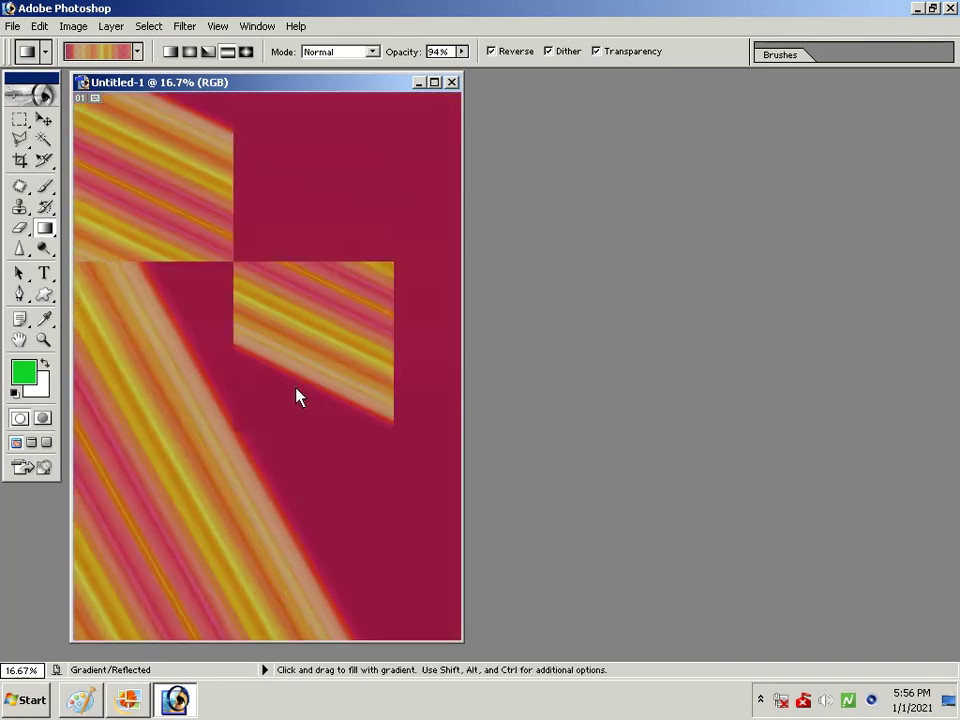
pyautogui.moveTo(268, 435)
pyautogui.mouseDown()
pyautogui.moveTo(343, 360)
pyautogui.moveTo(420, 159)
pyautogui.mouseUp()
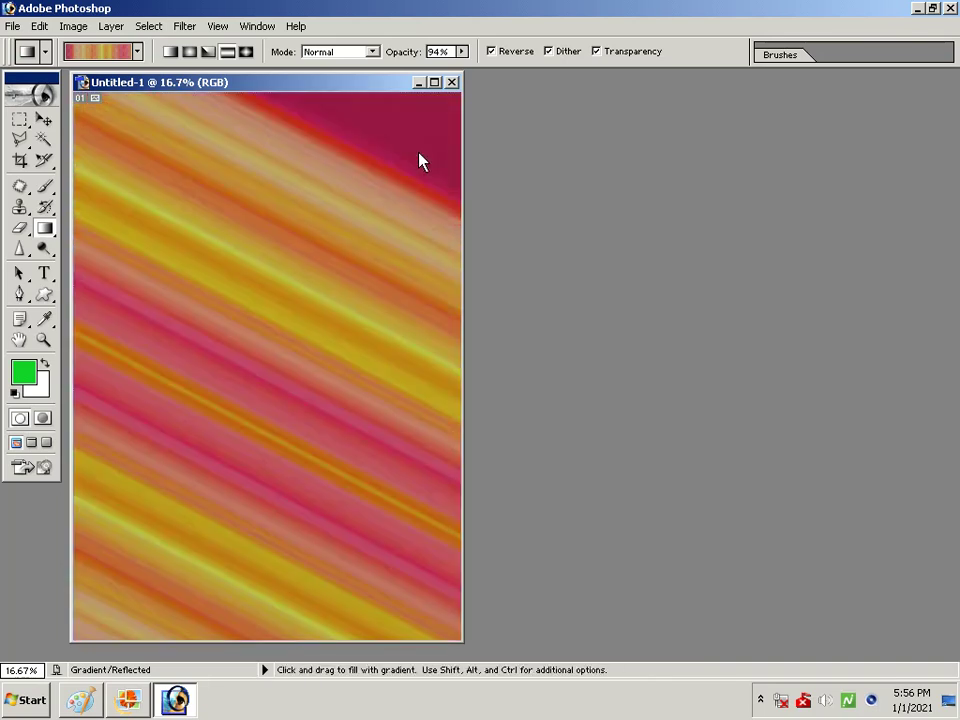
# Open the portrait JPEG of the smiling man from drive D:.
pyautogui.click(14, 26)
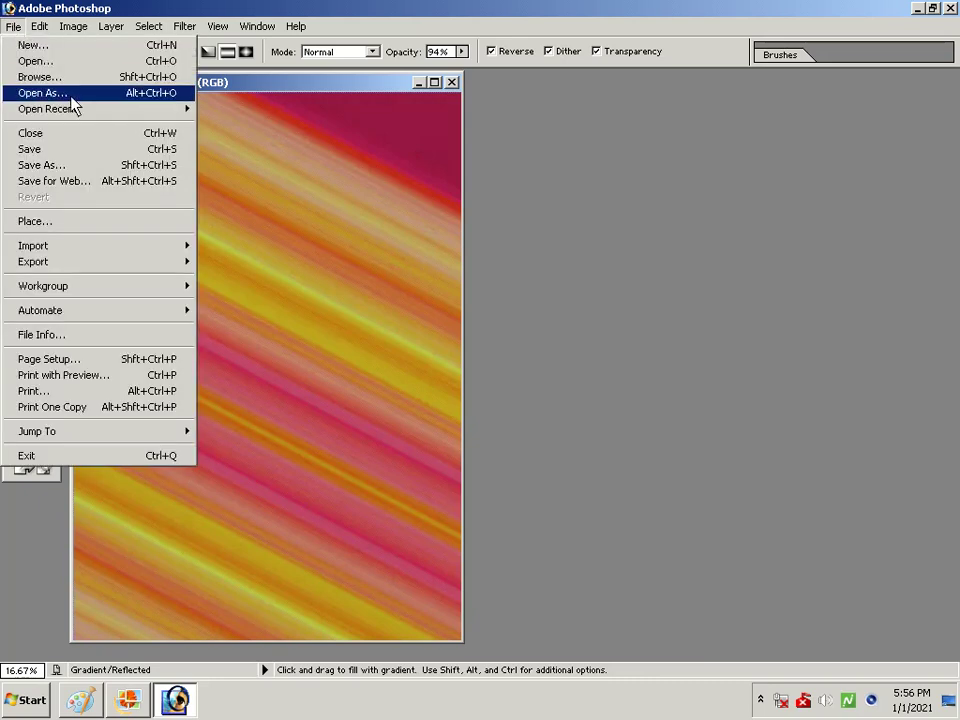
pyautogui.click(72, 64)
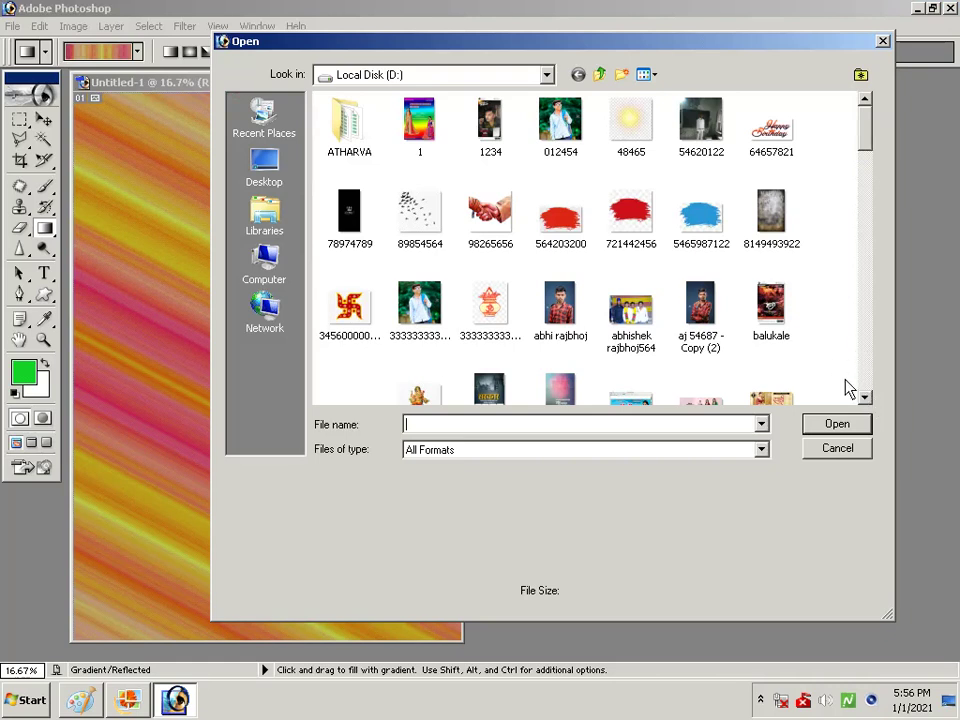
pyautogui.click(866, 398)
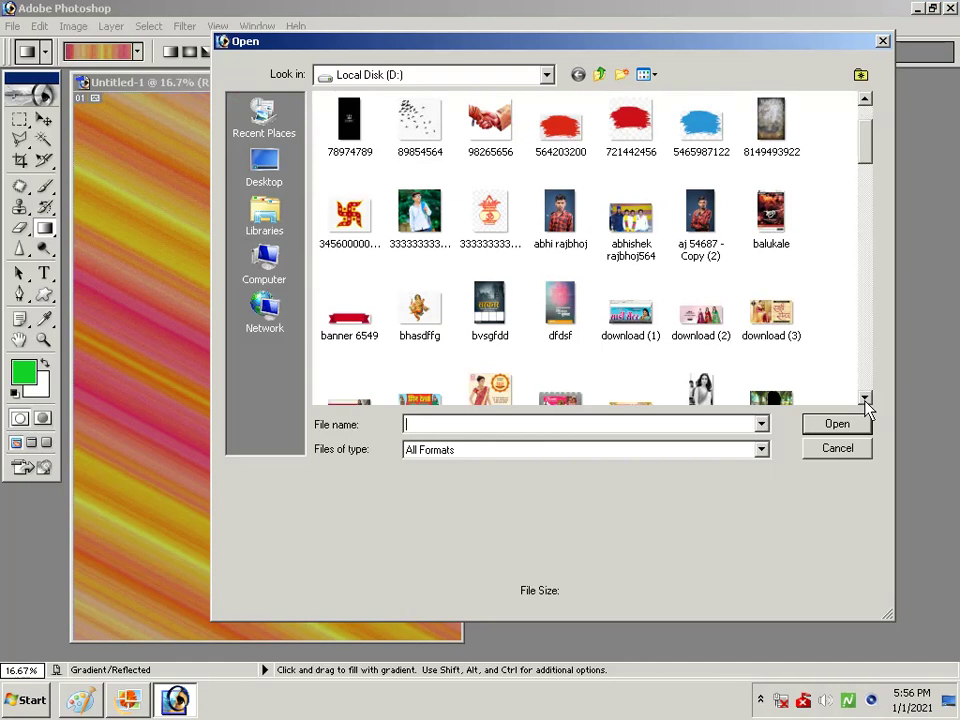
pyautogui.click(866, 398)
pyautogui.click(866, 398)
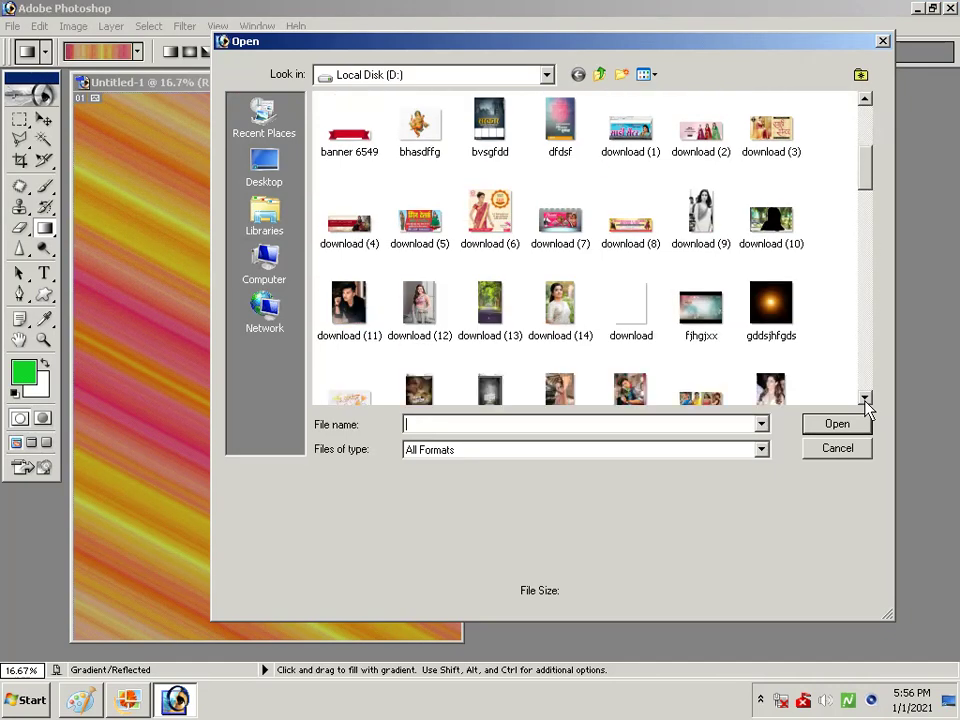
pyautogui.click(866, 398)
pyautogui.click(866, 398)
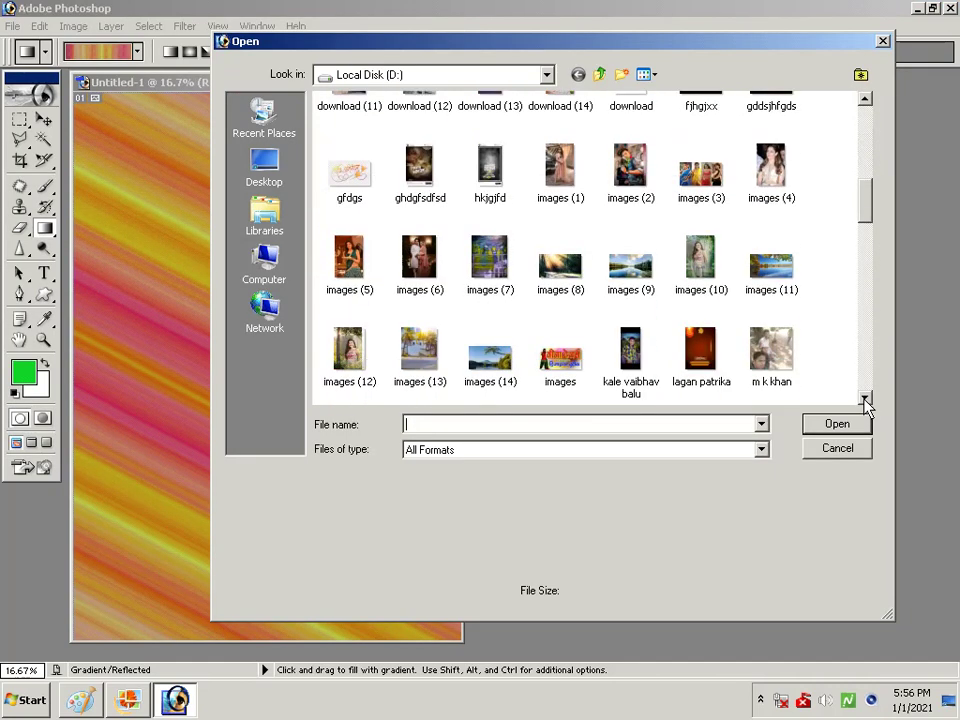
pyautogui.click(866, 398)
pyautogui.click(866, 398)
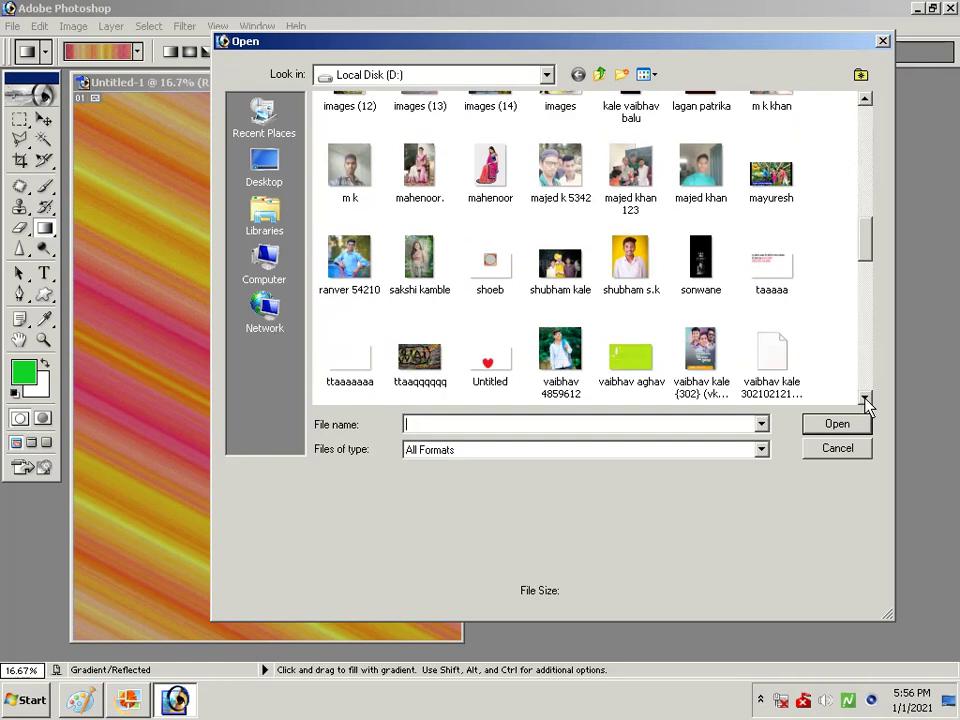
pyautogui.click(630, 258)
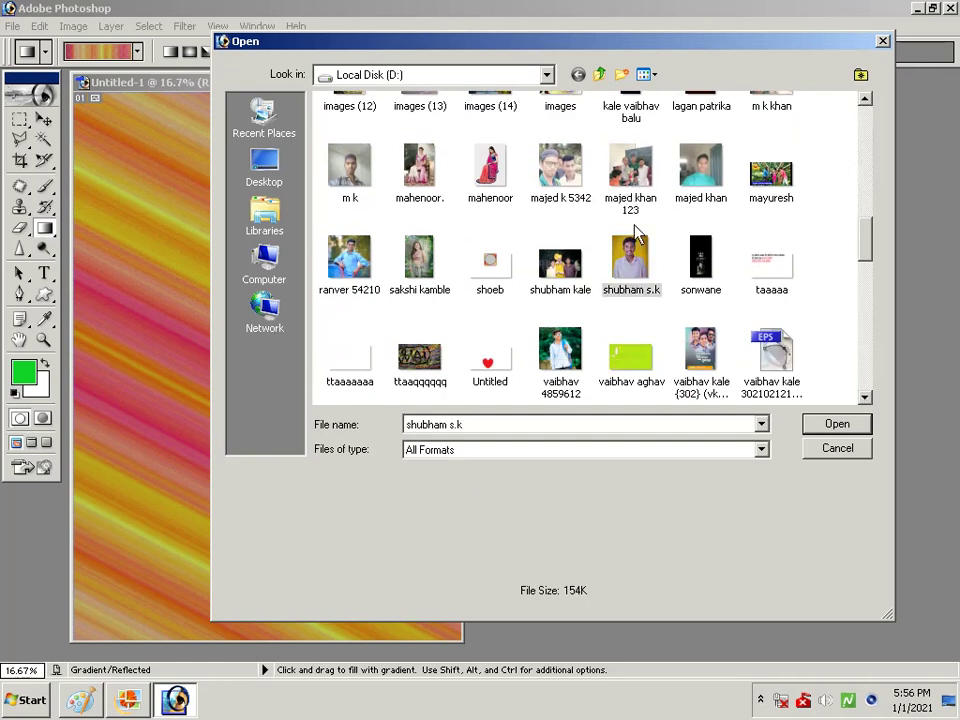
pyautogui.rightClick(630, 258)
pyautogui.click(641, 199)
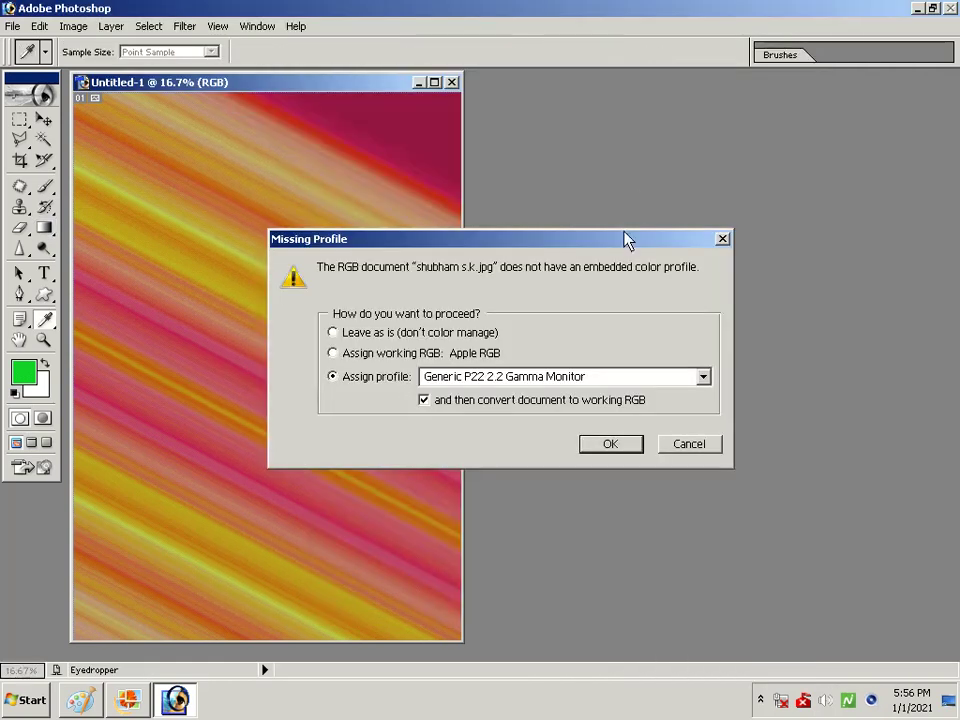
# Accept the missing-profile prompt and start a Polygonal Lasso outline up the man's left side.
pyautogui.click(617, 445)
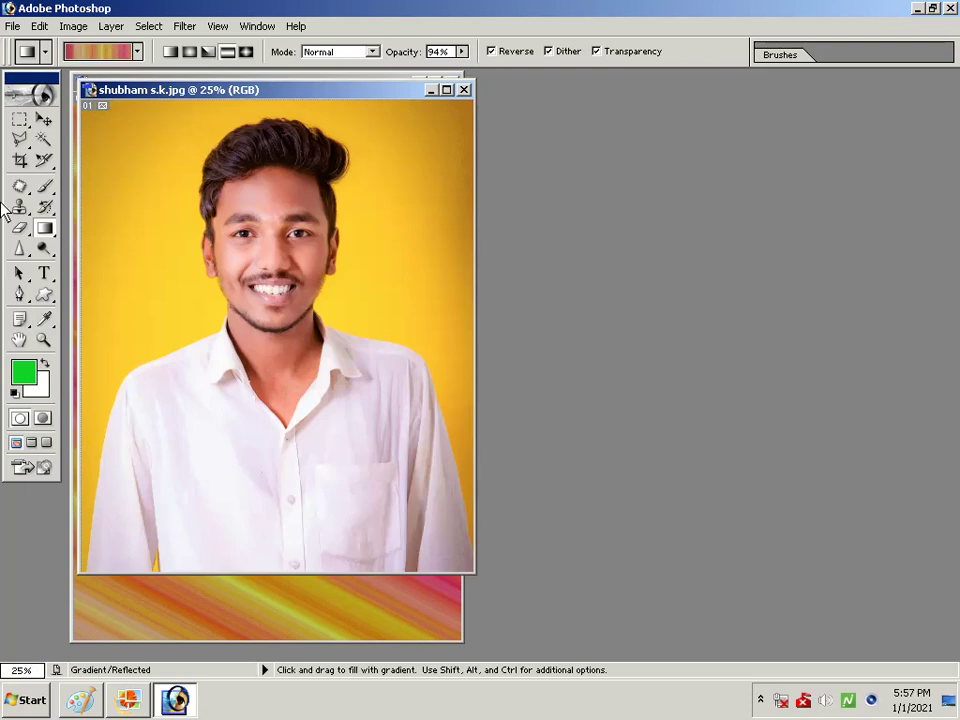
pyautogui.moveTo(19, 140); pyautogui.dragTo(92, 177)
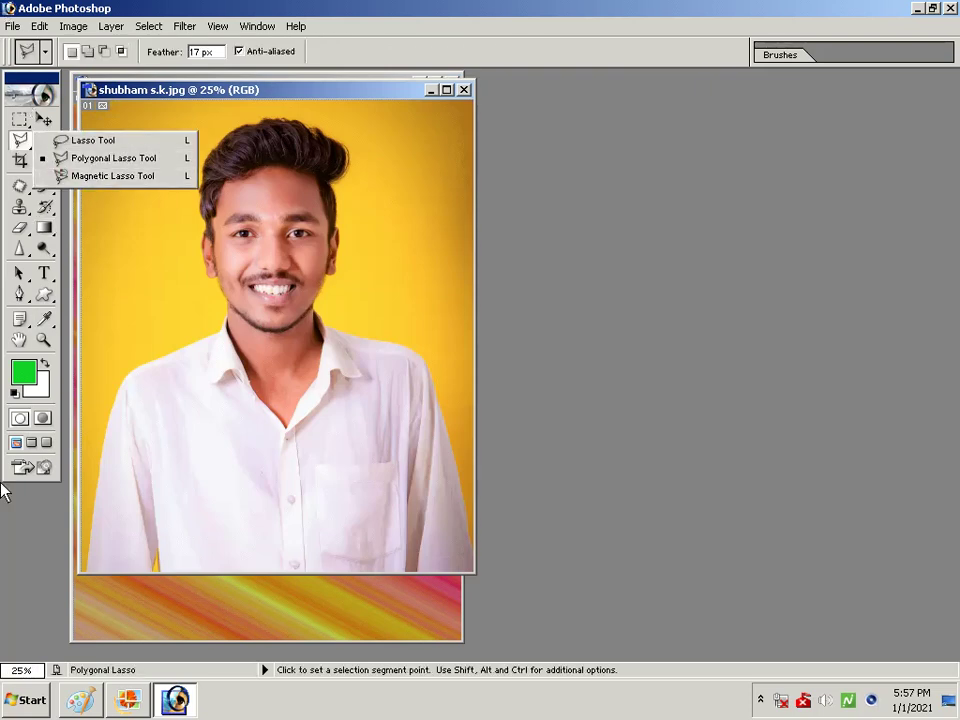
pyautogui.click(86, 574)
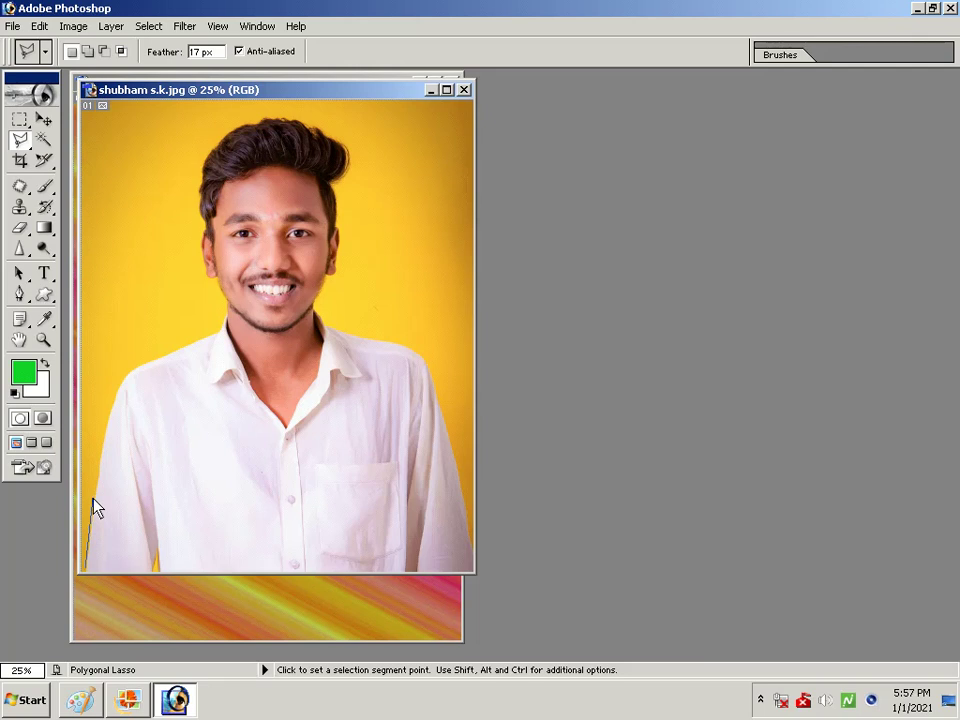
pyautogui.click(93, 508)
# Zoom in and out while tracing, removing bad neck and face points.
pyautogui.hotkey('ctrl', '+')
pyautogui.hotkey('ctrl', '+')
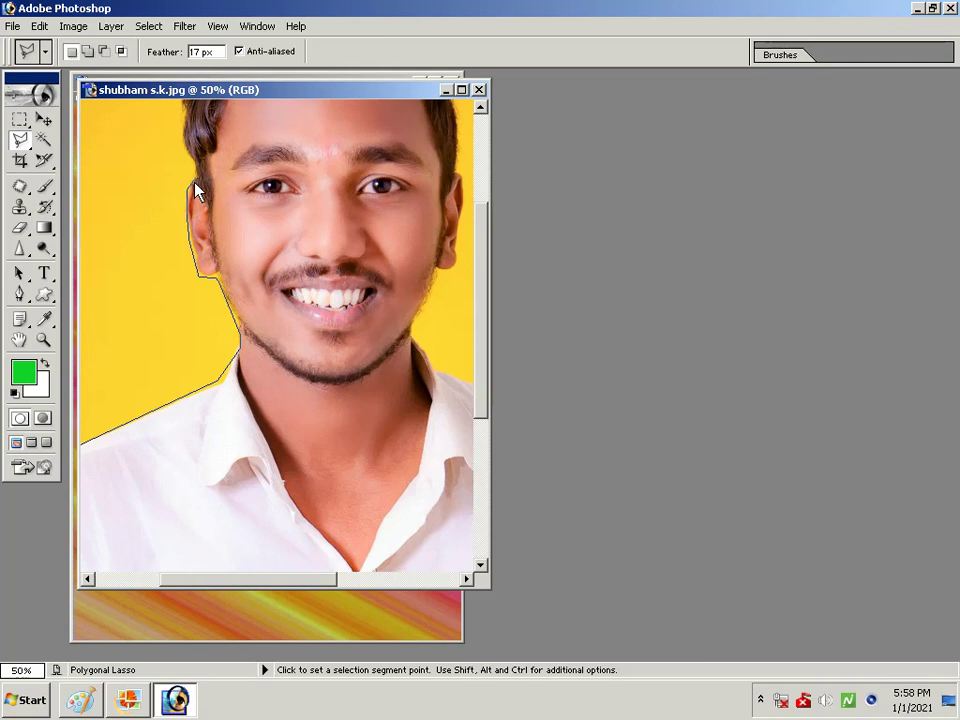
pyautogui.hotkey('ctrl', '-')
pyautogui.hotkey('ctrl', '-')
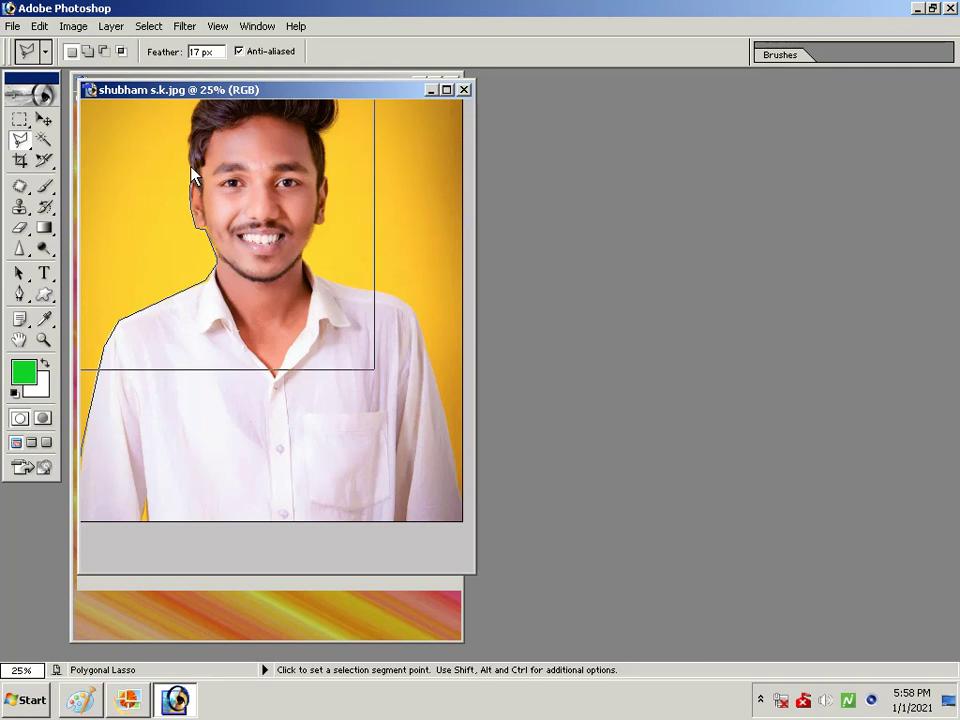
pyautogui.hotkey('ctrl', '+')
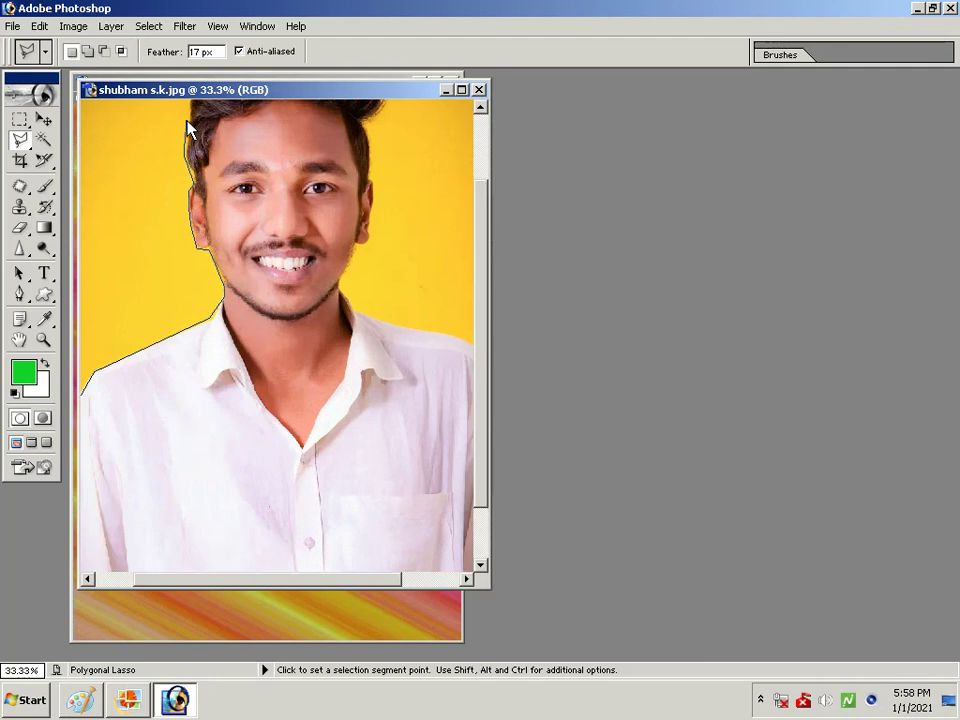
pyautogui.hotkey('ctrl', '-')
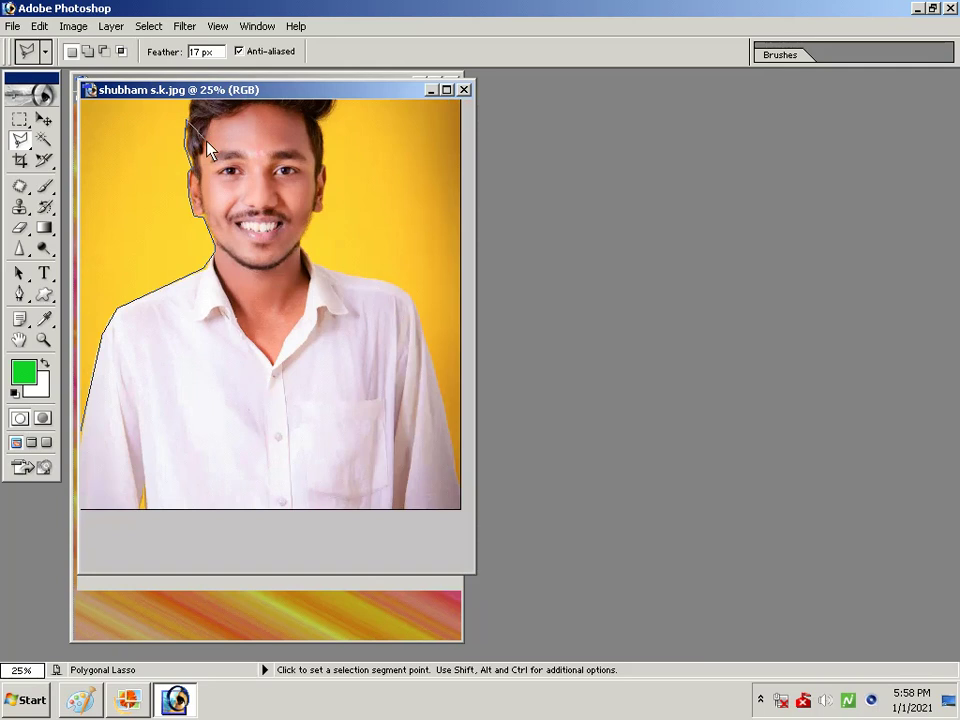
pyautogui.press('BackSpace')
pyautogui.press('BackSpace')
pyautogui.press('BackSpace')
pyautogui.press('BackSpace')
pyautogui.press('BackSpace')
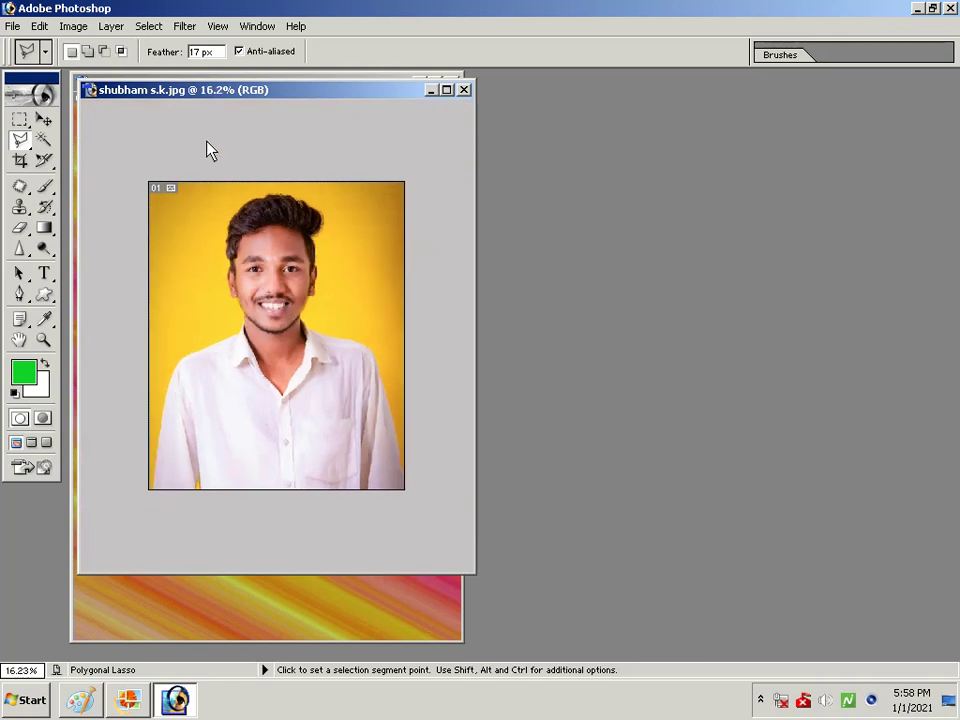
# Cancel the unfinished lasso outline and close the portrait without saving.
pyautogui.click(446, 100)
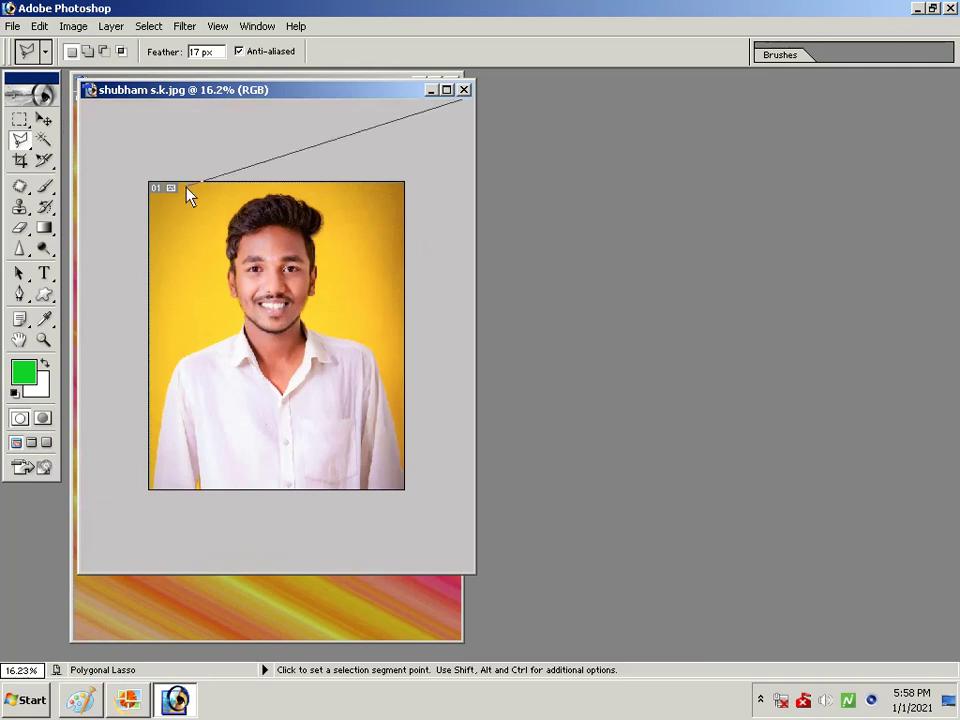
pyautogui.press('Escape')
pyautogui.click(46, 122)
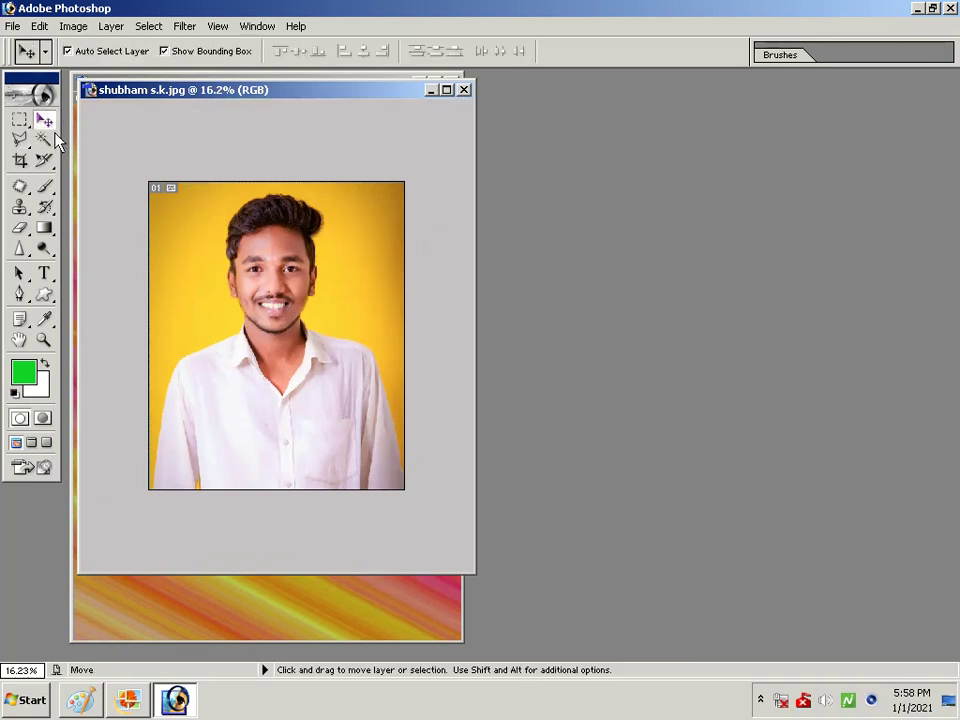
pyautogui.click(465, 89)
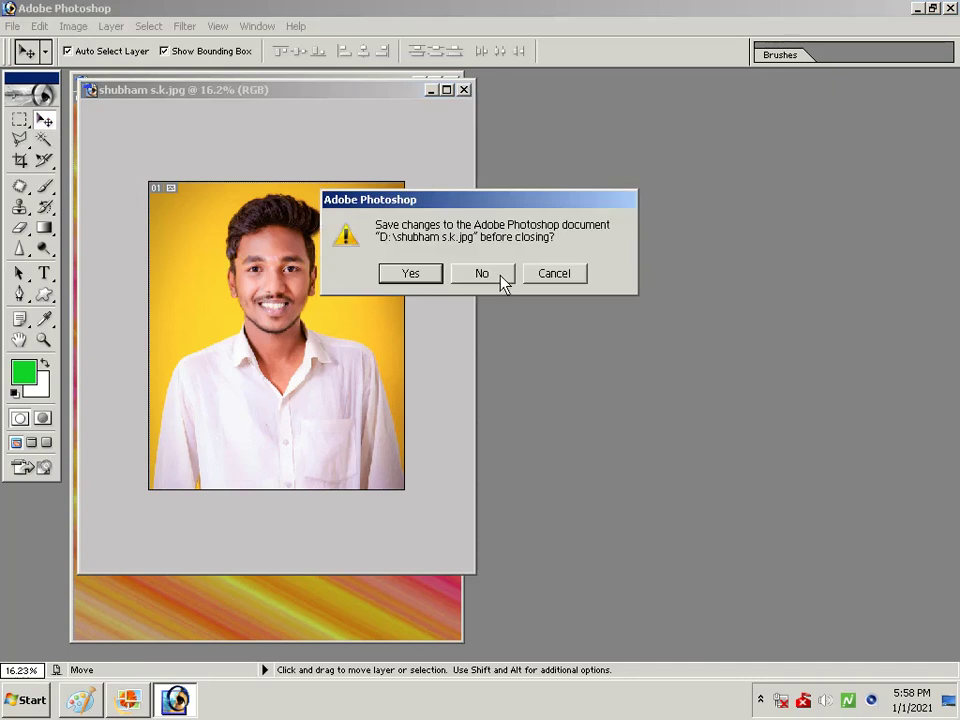
pyautogui.click(503, 283)
pyautogui.click(14, 26)
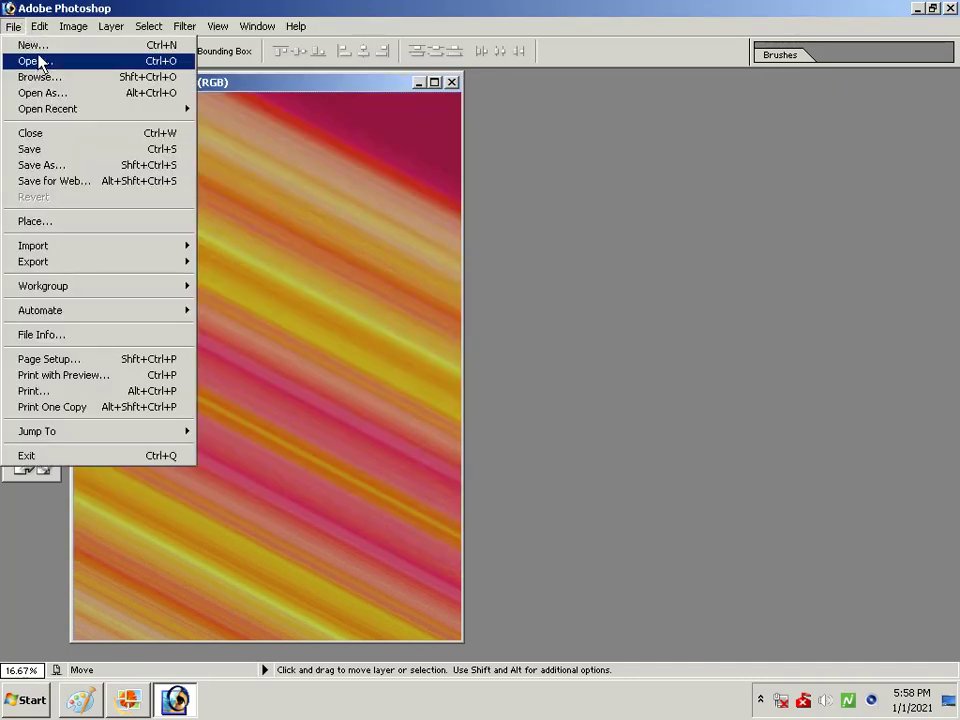
# Open 3333333333900.jpg, accept the missing colour profile, and place its window right of the poster.
pyautogui.click(30, 61)
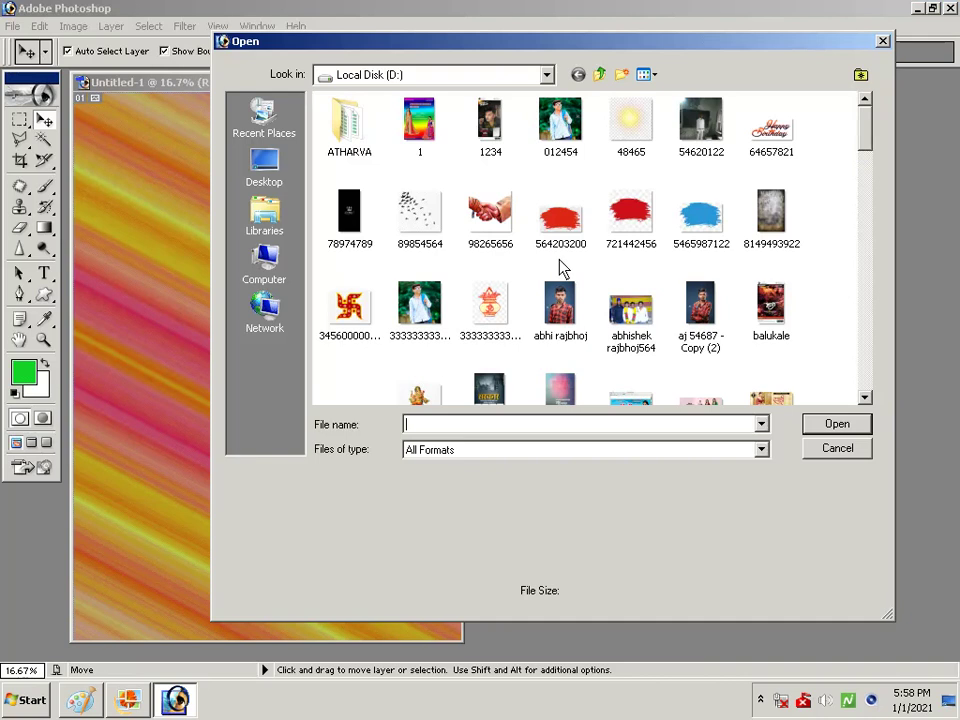
pyautogui.click(420, 312)
pyautogui.rightClick(422, 314)
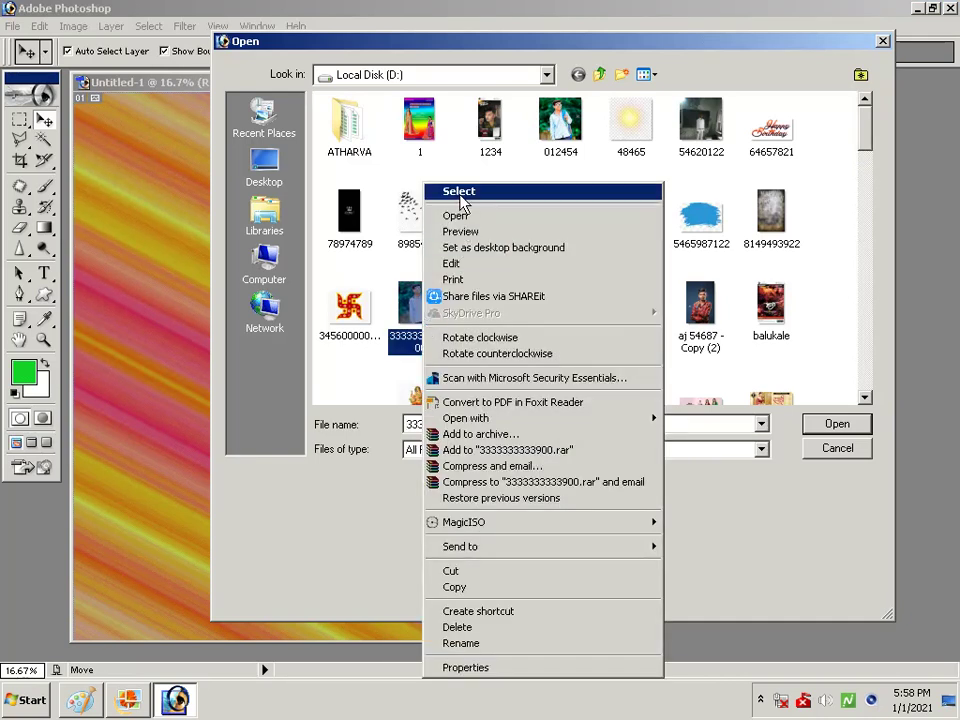
pyautogui.click(460, 196)
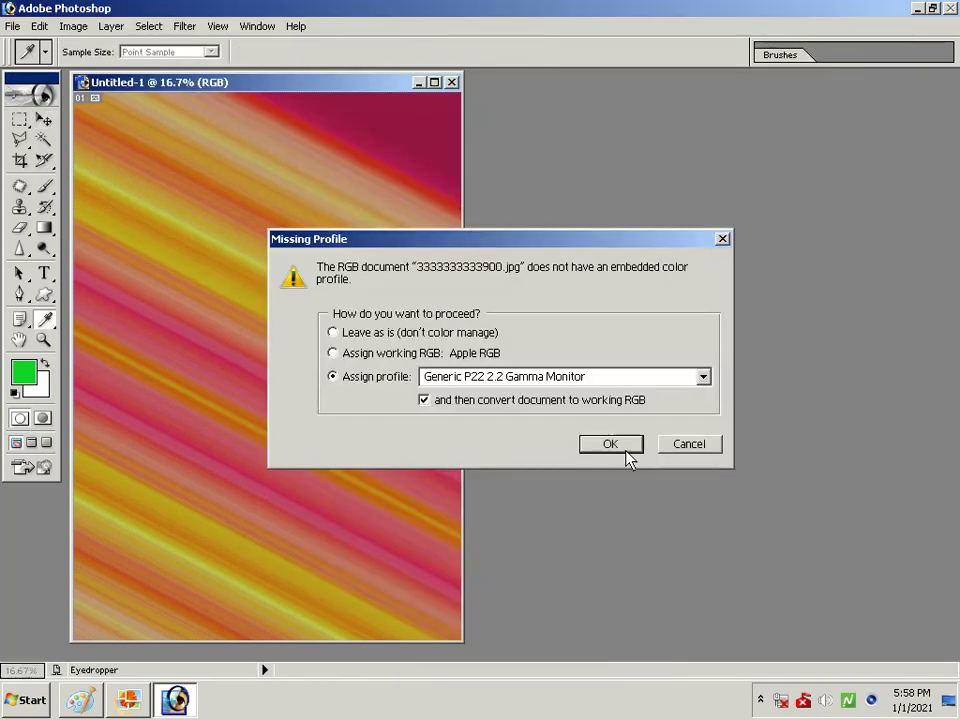
pyautogui.click(625, 450)
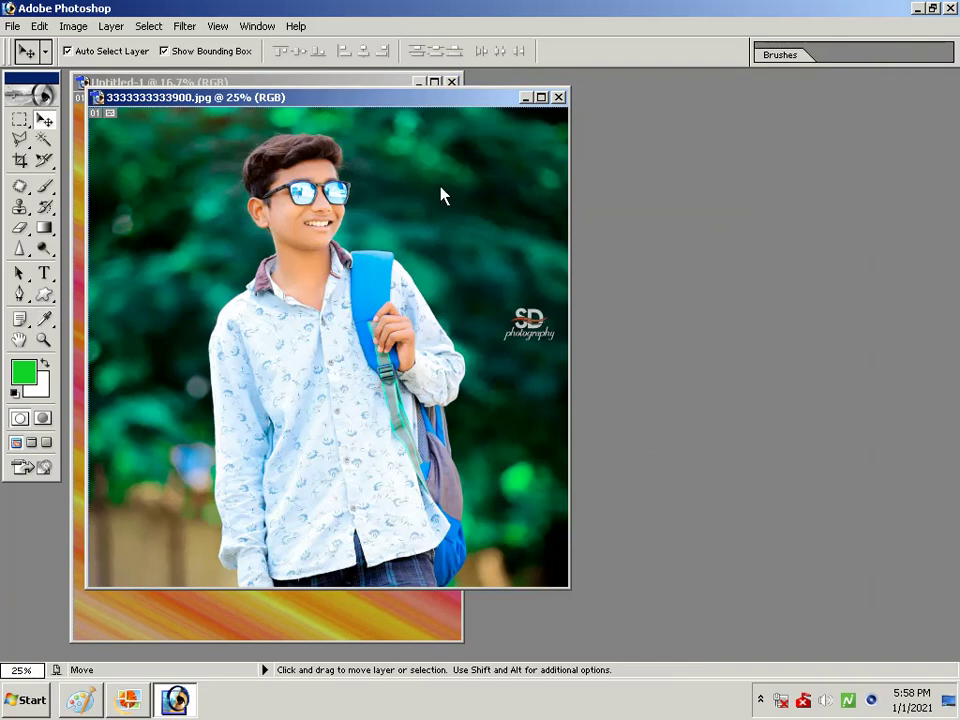
pyautogui.moveTo(463, 106)
pyautogui.mouseDown()
pyautogui.moveTo(677, 96)
pyautogui.moveTo(853, 136)
pyautogui.mouseUp()
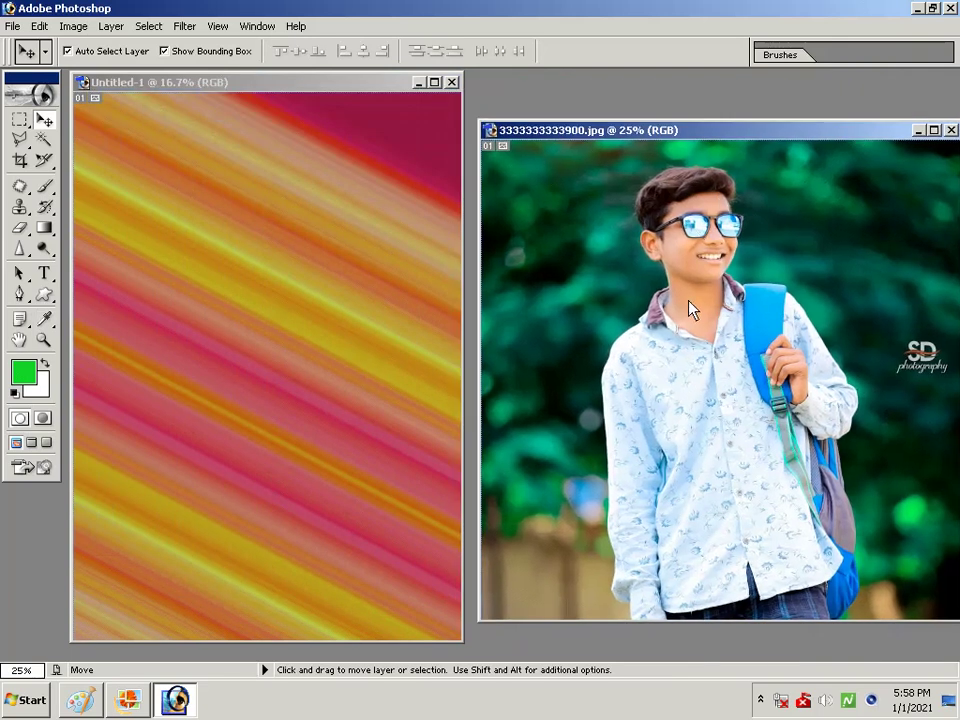
# Rough out a Magnetic Lasso selection around the green background beside the boy.
pyautogui.click(19, 139)
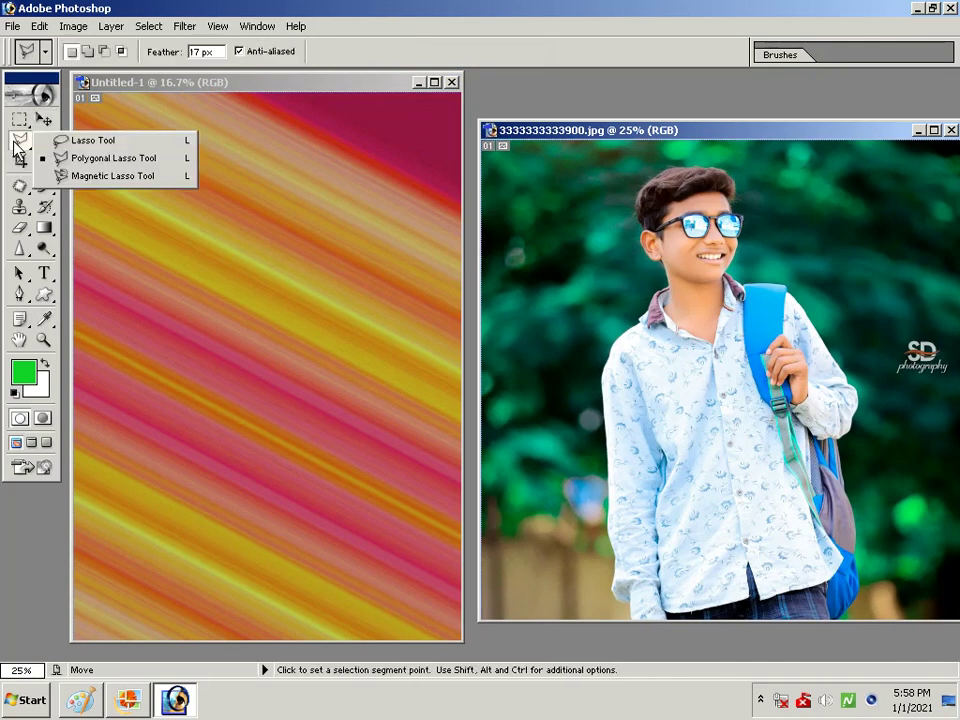
pyautogui.click(92, 175)
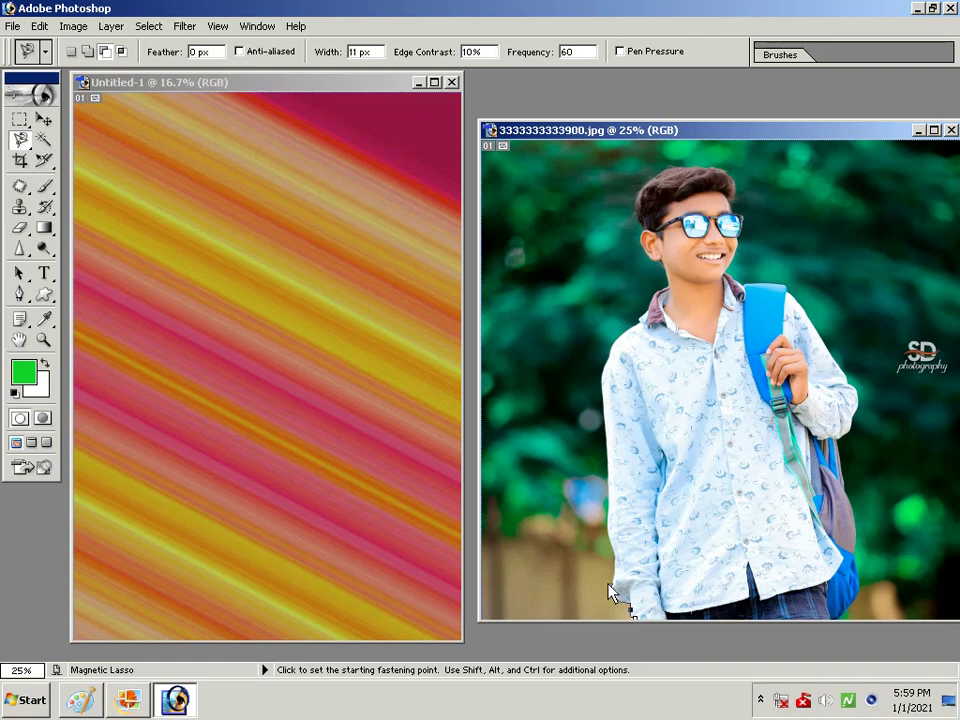
pyautogui.click(581, 443)
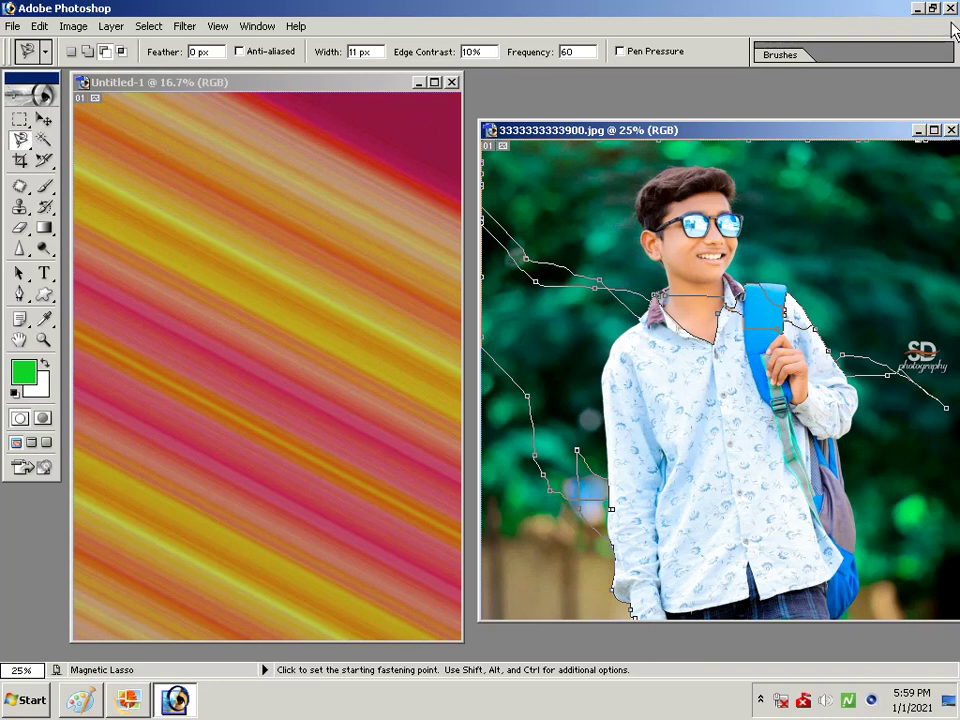
pyautogui.click(43, 120)
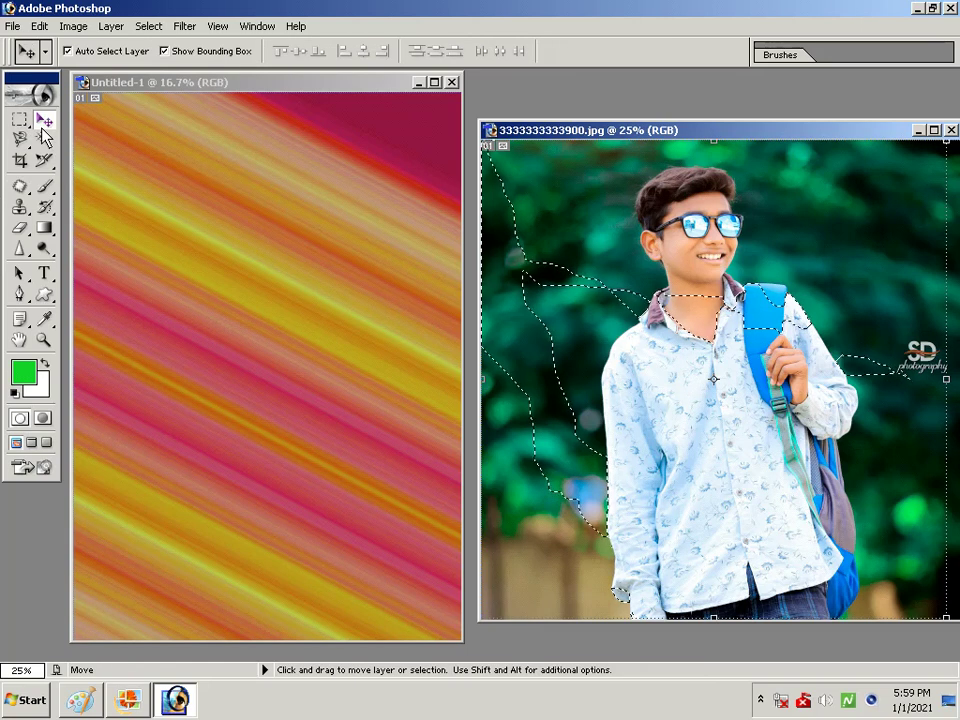
# Trial-delete the selection to white, undo it, deselect, and return to the Magnetic Lasso.
pyautogui.press('Delete')
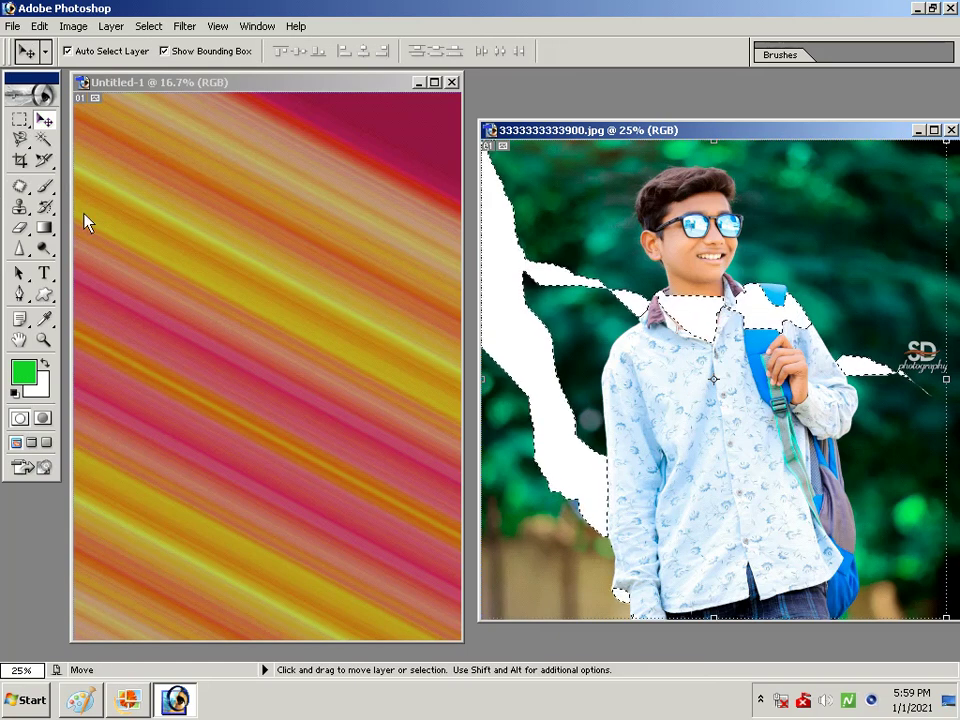
pyautogui.hotkey('ctrl', 'alt', 'z')
pyautogui.hotkey('ctrl', 'd')
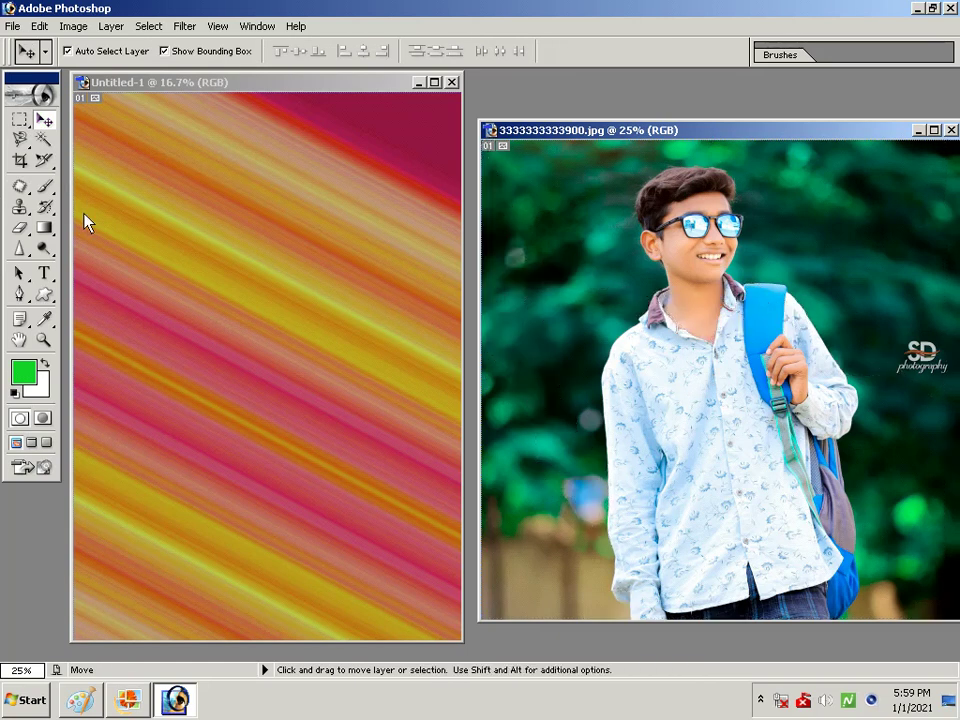
pyautogui.click(19, 139)
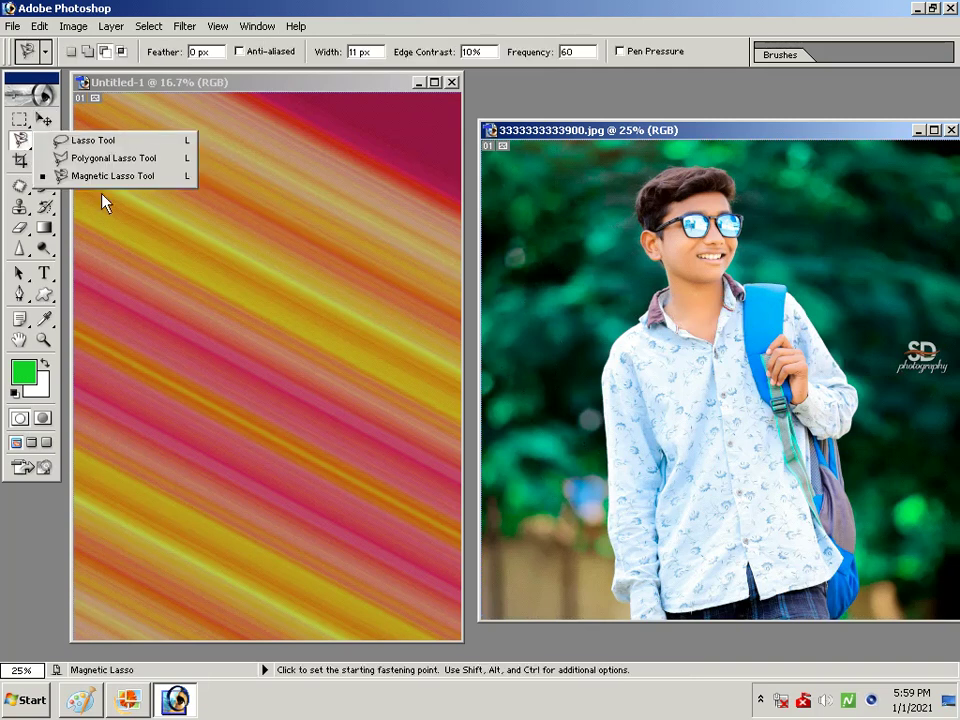
pyautogui.click(18, 146)
pyautogui.click(20, 142)
pyautogui.click(19, 186)
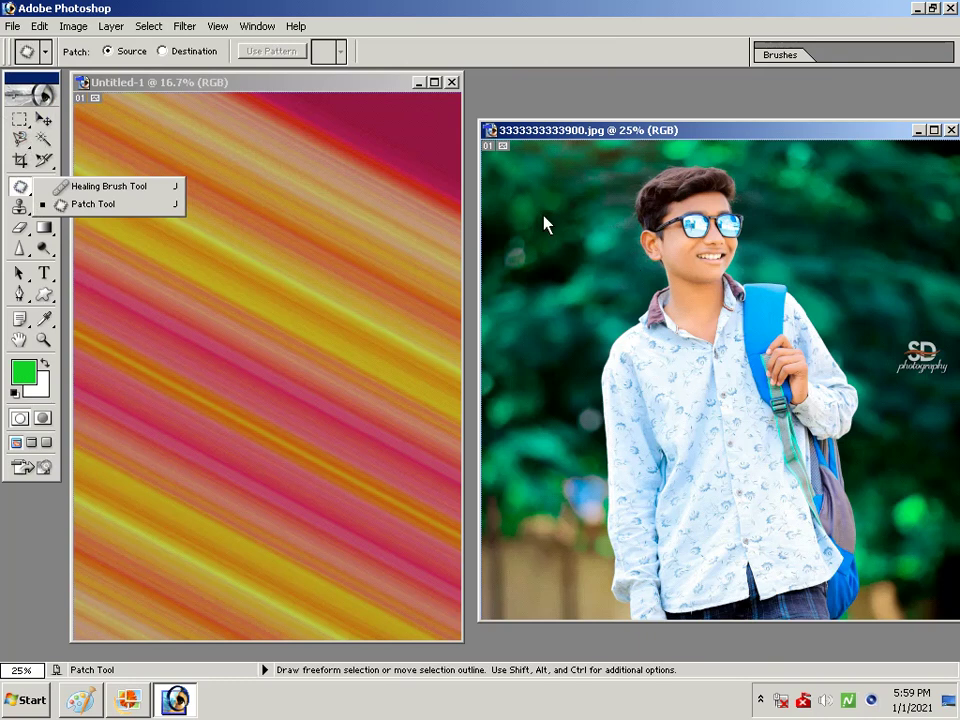
pyautogui.click(567, 245)
pyautogui.moveTo(586, 272); pyautogui.dragTo(587, 300)
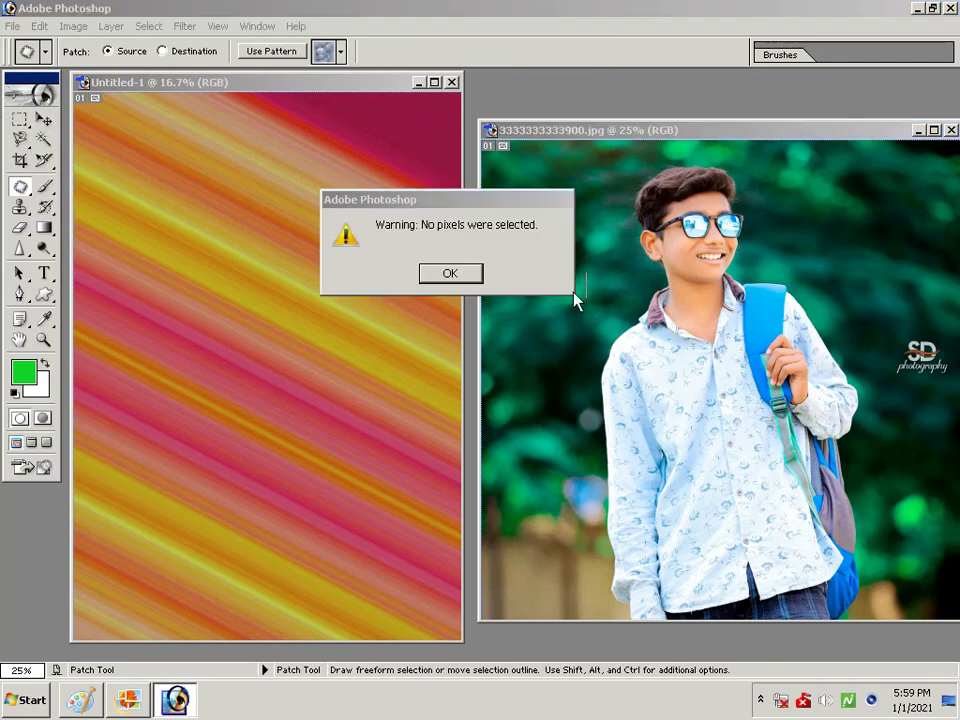
pyautogui.click(451, 272)
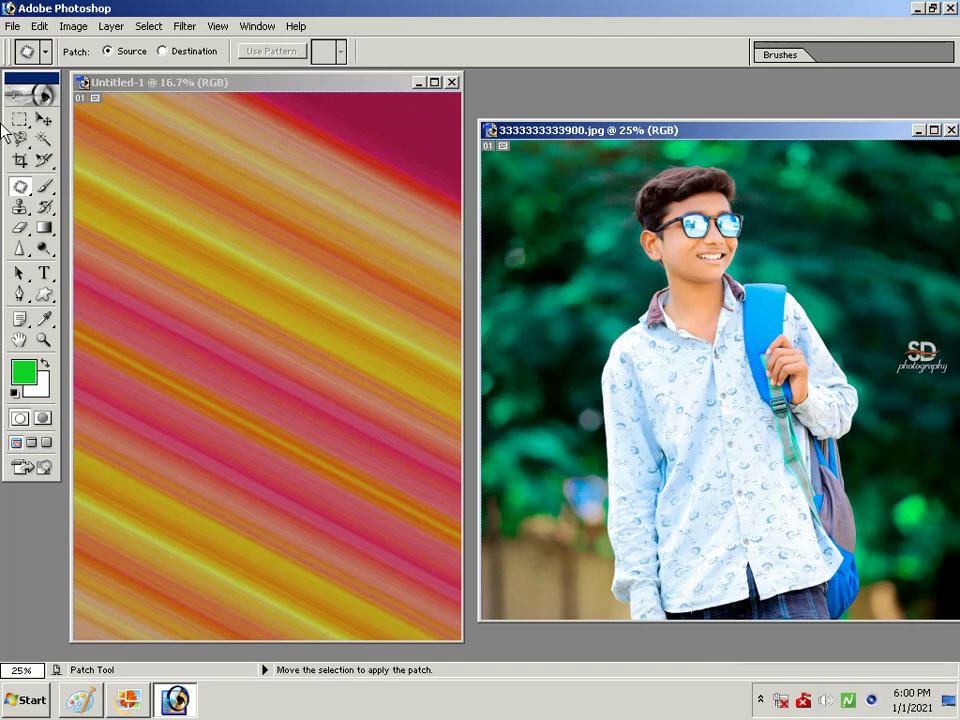
pyautogui.click(27, 134)
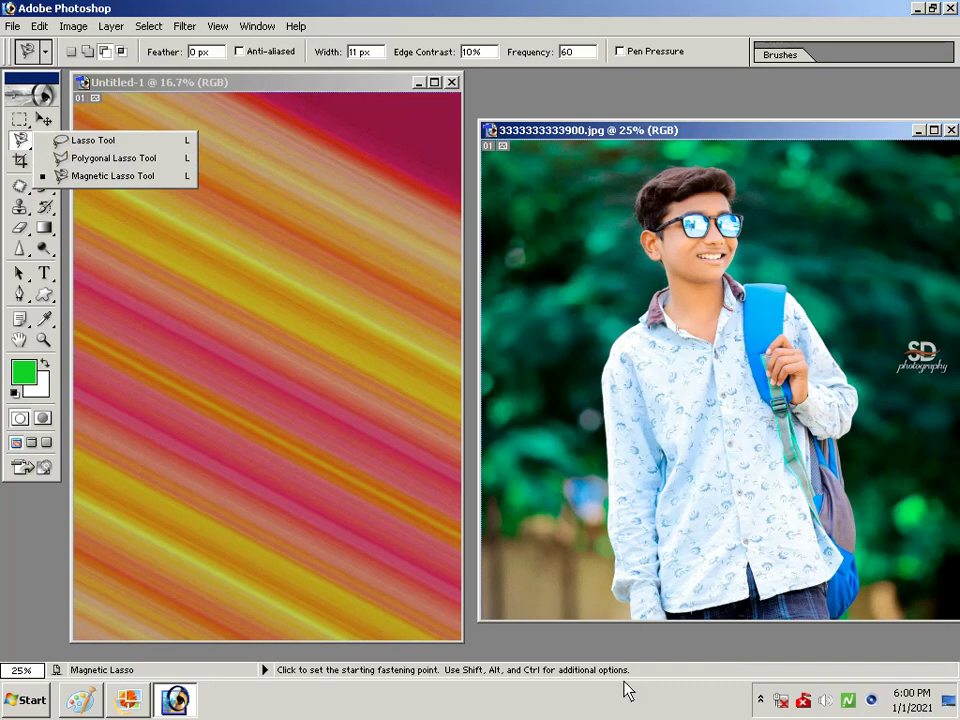
# Close a clean Magnetic Lasso selection around the boy and backpack, then activate Untitled-1.
pyautogui.click(630, 625)
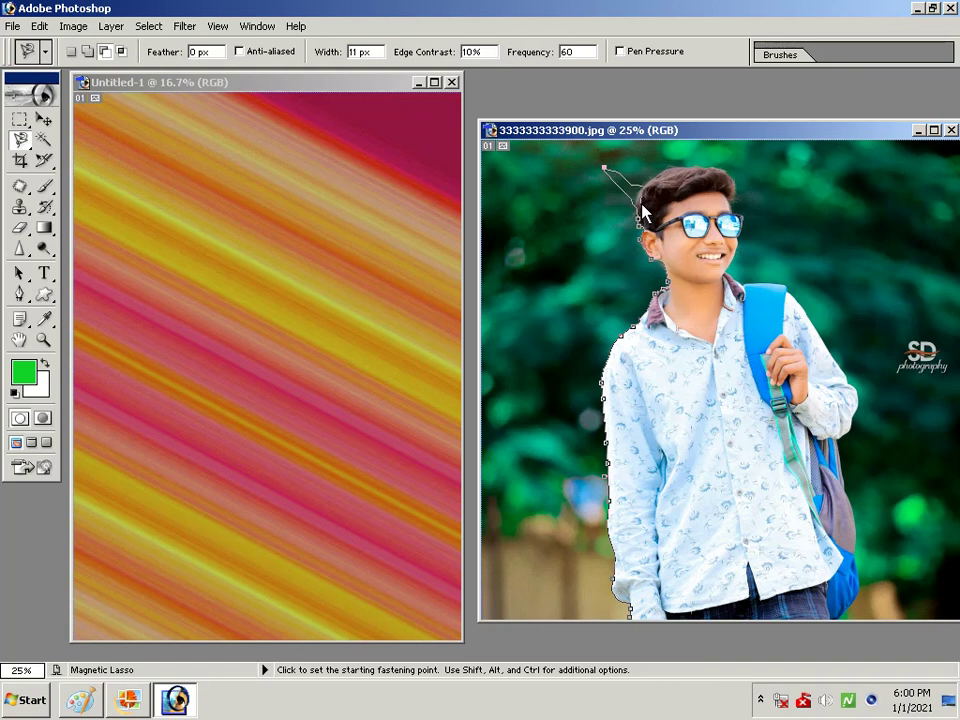
pyautogui.press('Delete')
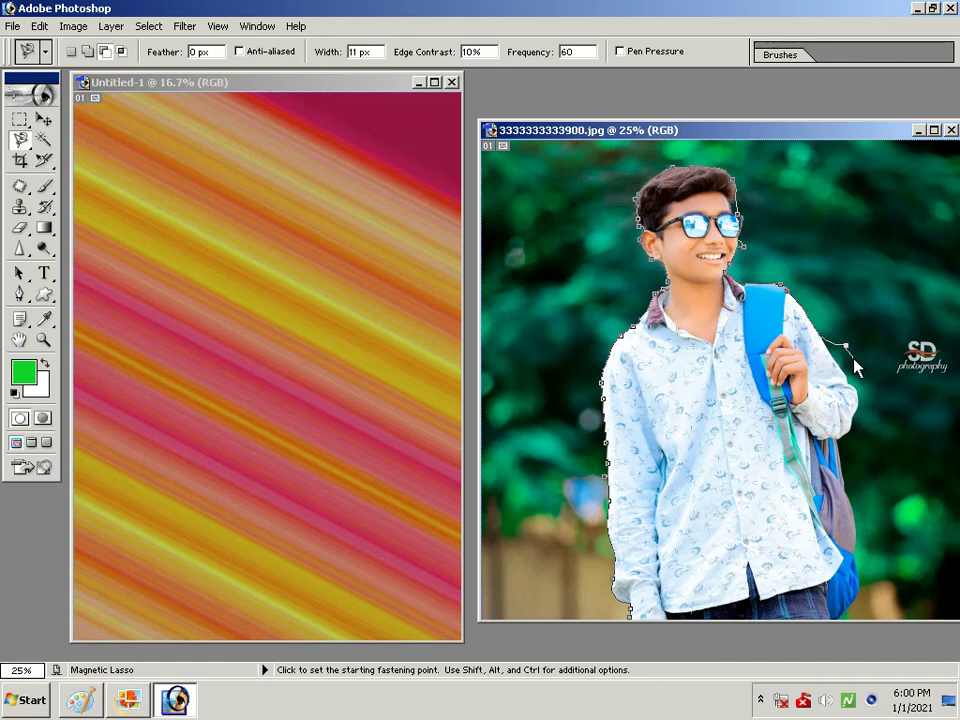
pyautogui.press('Delete')
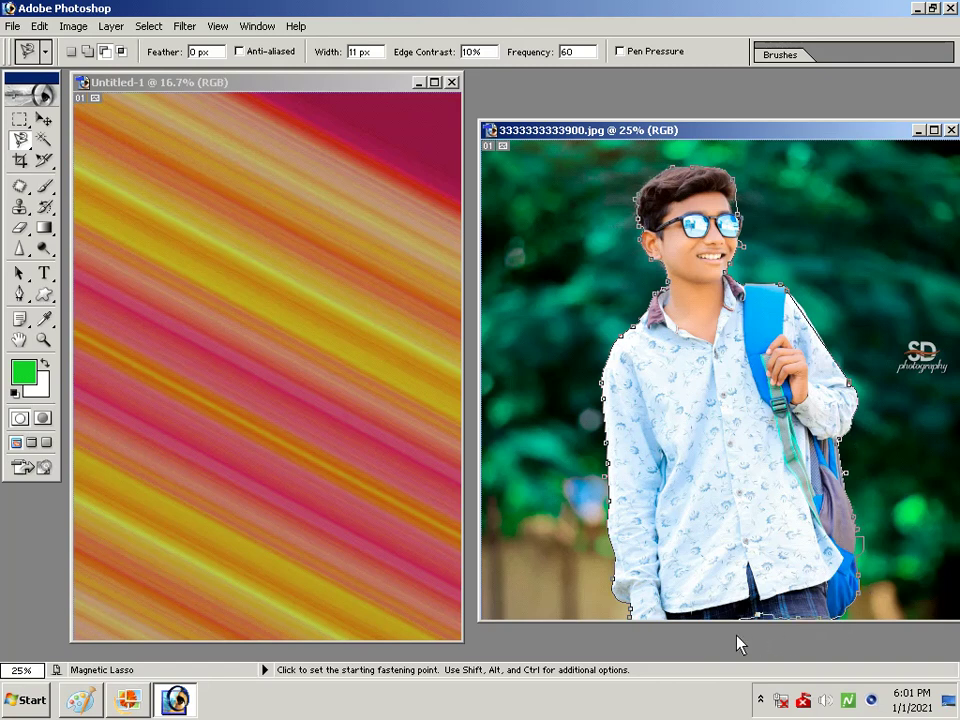
pyautogui.doubleClick(630, 622)
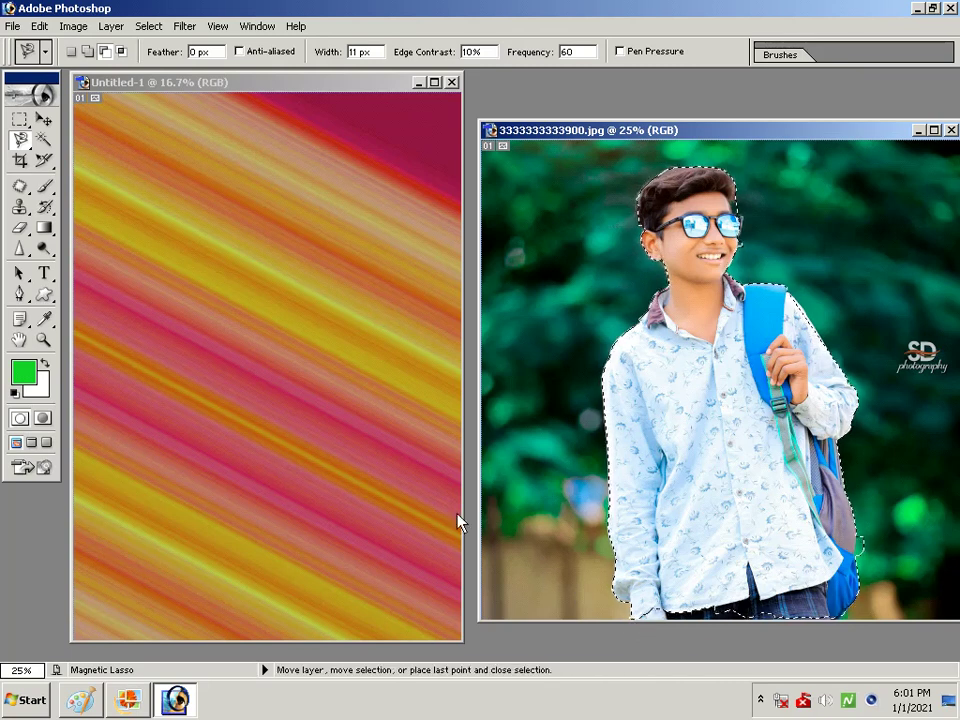
pyautogui.click(355, 361)
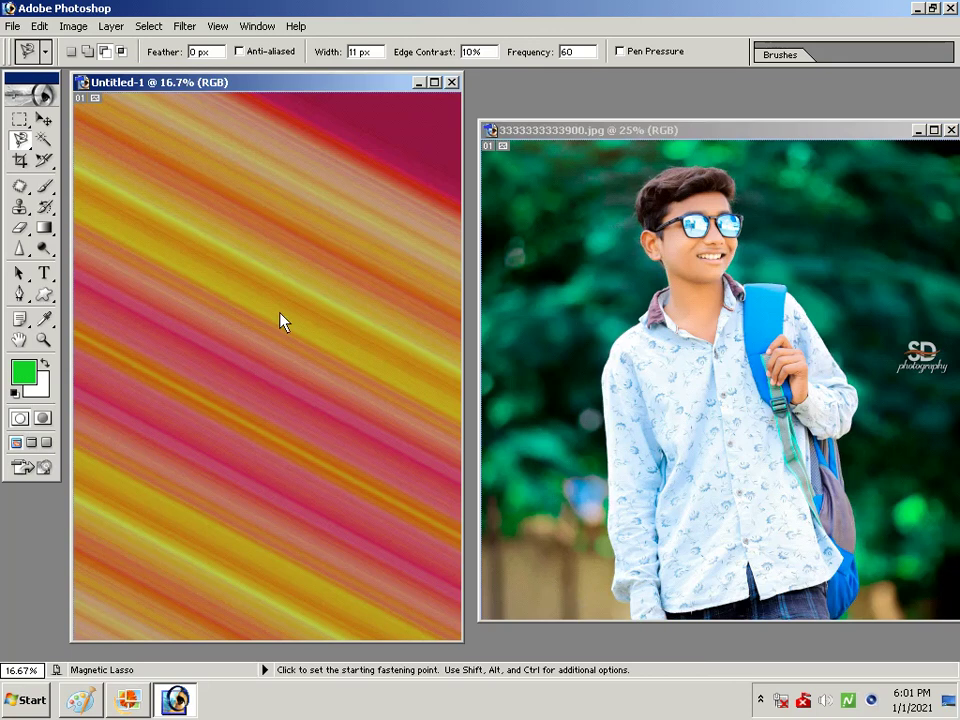
# Paste the cut-out boy into Untitled-1 as Layer 1 and move him to the lower left.
pyautogui.click(44, 119)
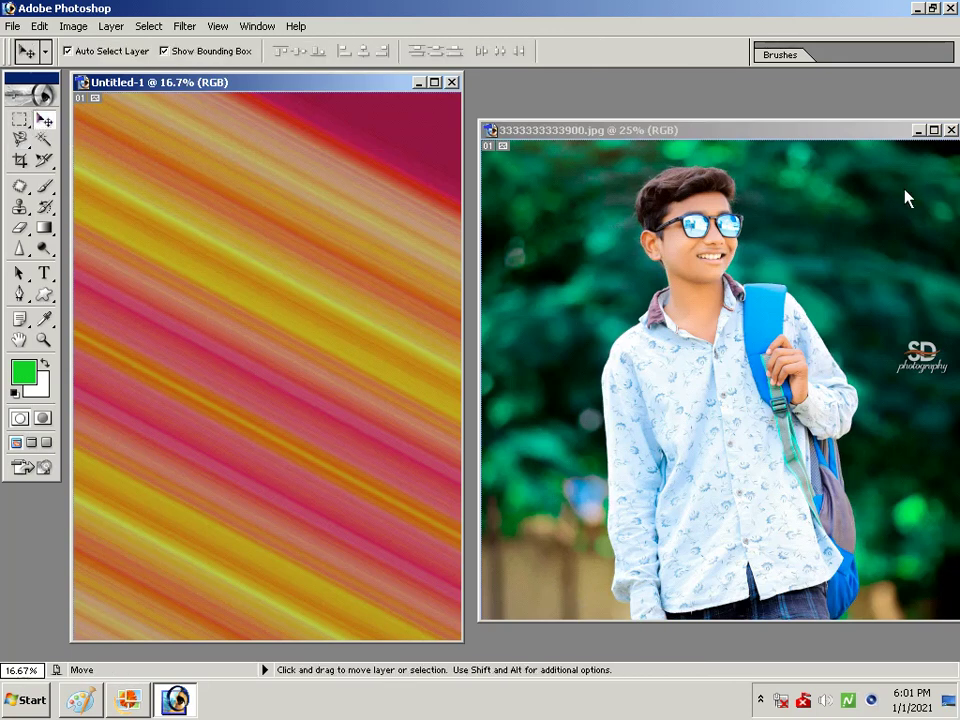
pyautogui.click(918, 130)
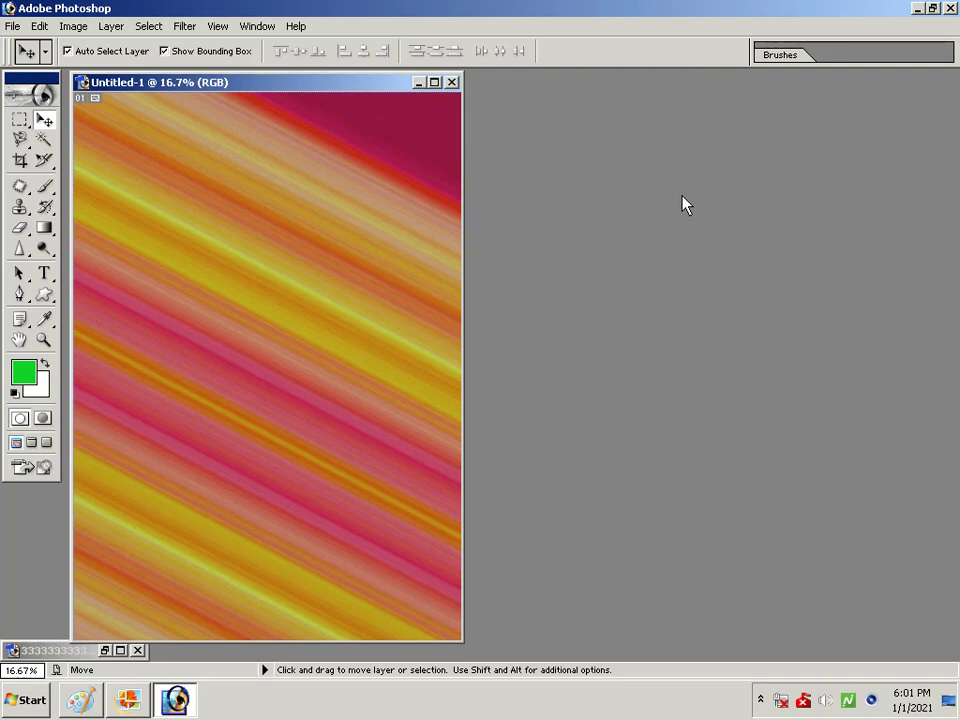
pyautogui.hotkey('ctrl', 'v')
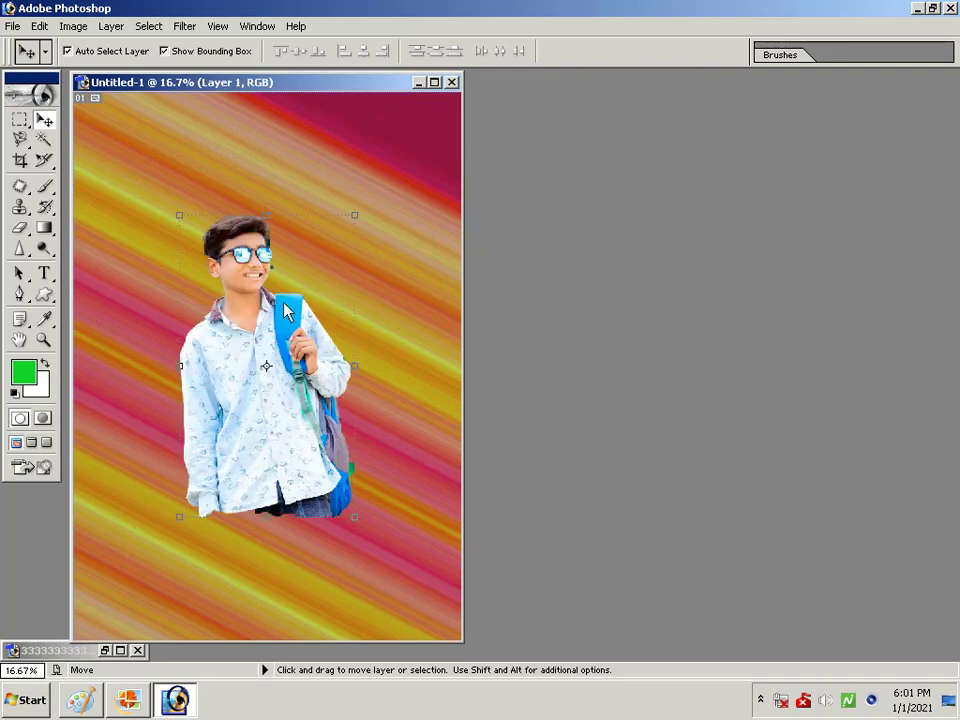
pyautogui.moveTo(266, 346)
pyautogui.mouseDown()
pyautogui.moveTo(181, 526)
pyautogui.moveTo(176, 499)
pyautogui.moveTo(147, 511)
pyautogui.moveTo(157, 500)
pyautogui.mouseUp()
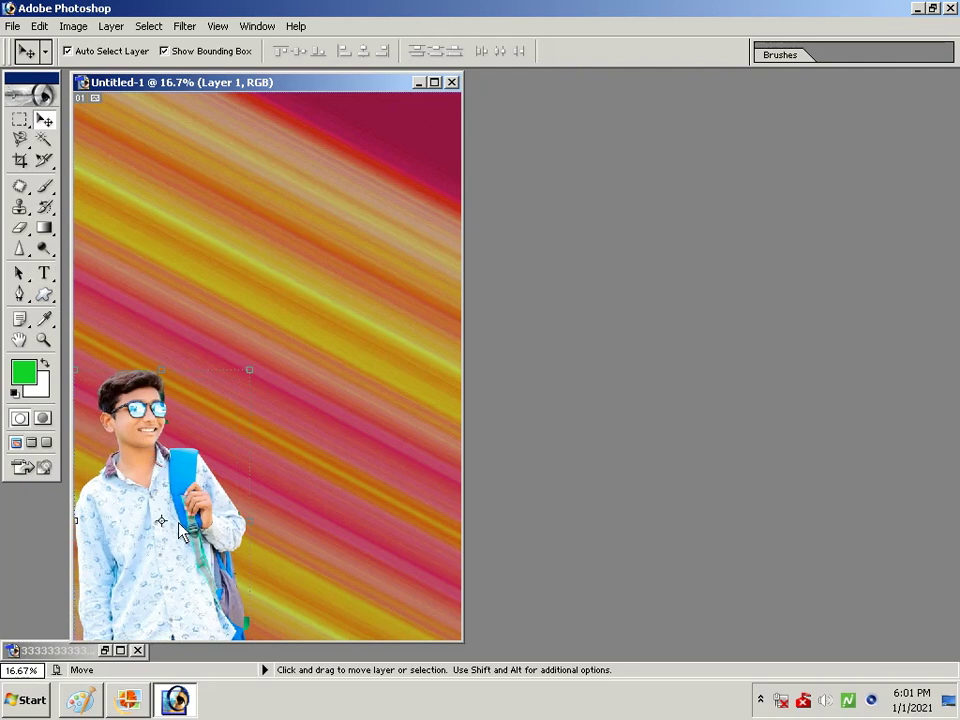
pyautogui.moveTo(180, 533); pyautogui.dragTo(180, 460)
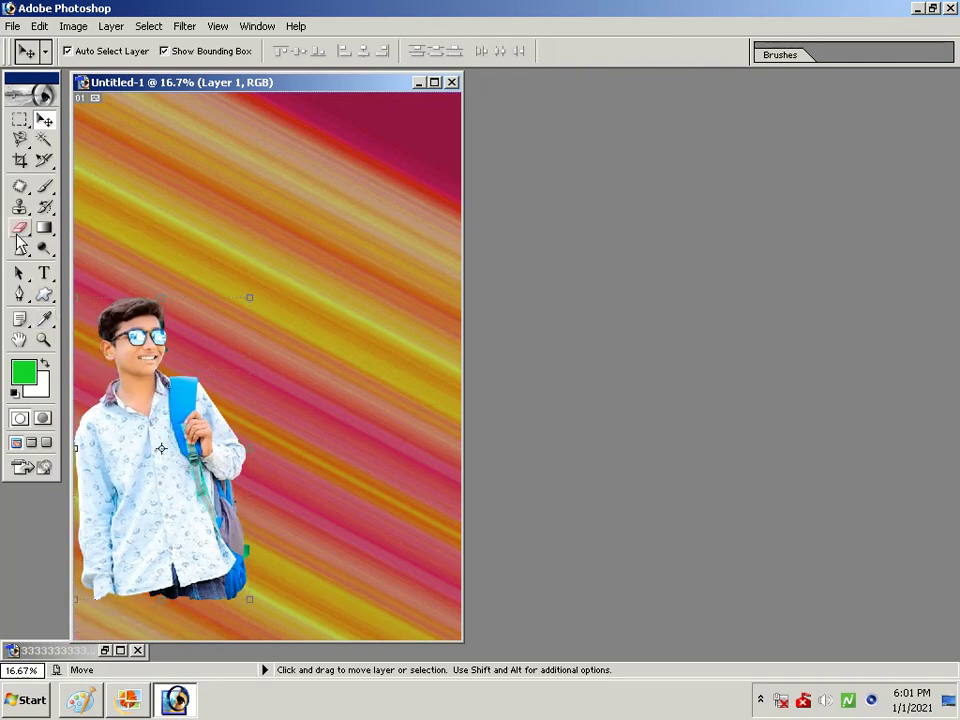
# Set up the Eraser with a Soft Round brush enlarged to 141 px at 18% opacity.
pyautogui.moveTo(17, 234); pyautogui.dragTo(47, 233)
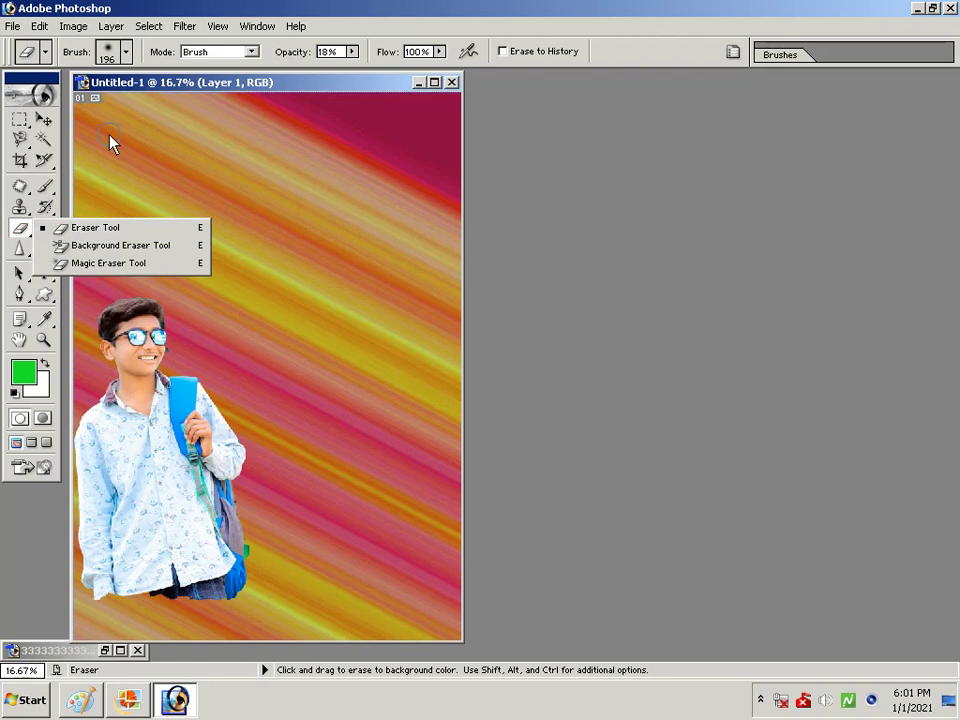
pyautogui.click(100, 50)
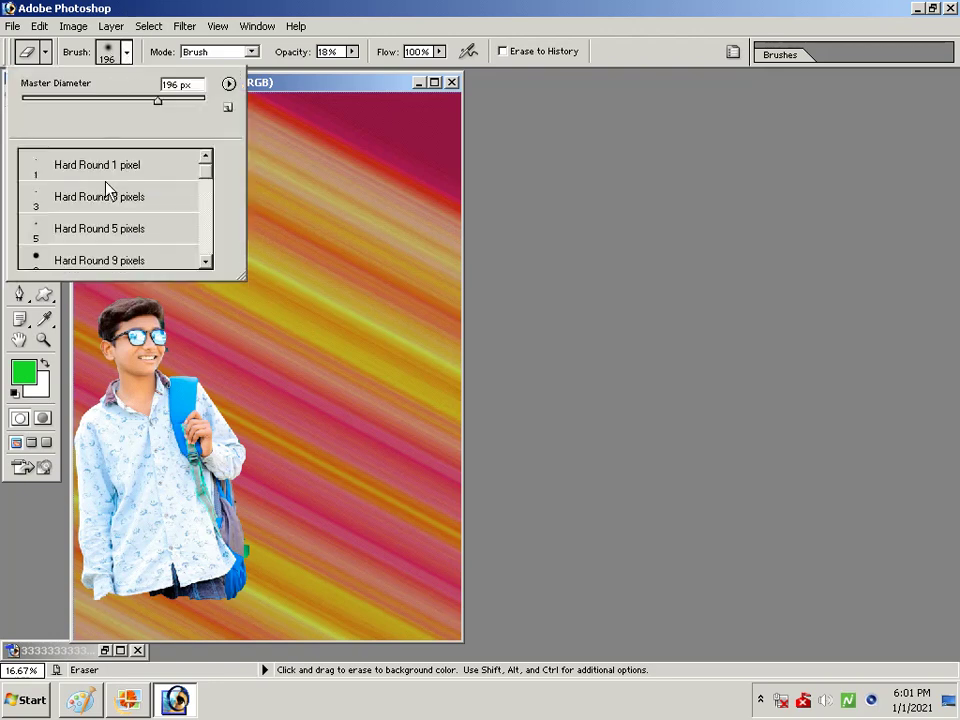
pyautogui.scroll(-2, 107, 189)
pyautogui.scroll(-1, 107, 189)
pyautogui.scroll(-1, 107, 189)
pyautogui.scroll(1, 107, 189)
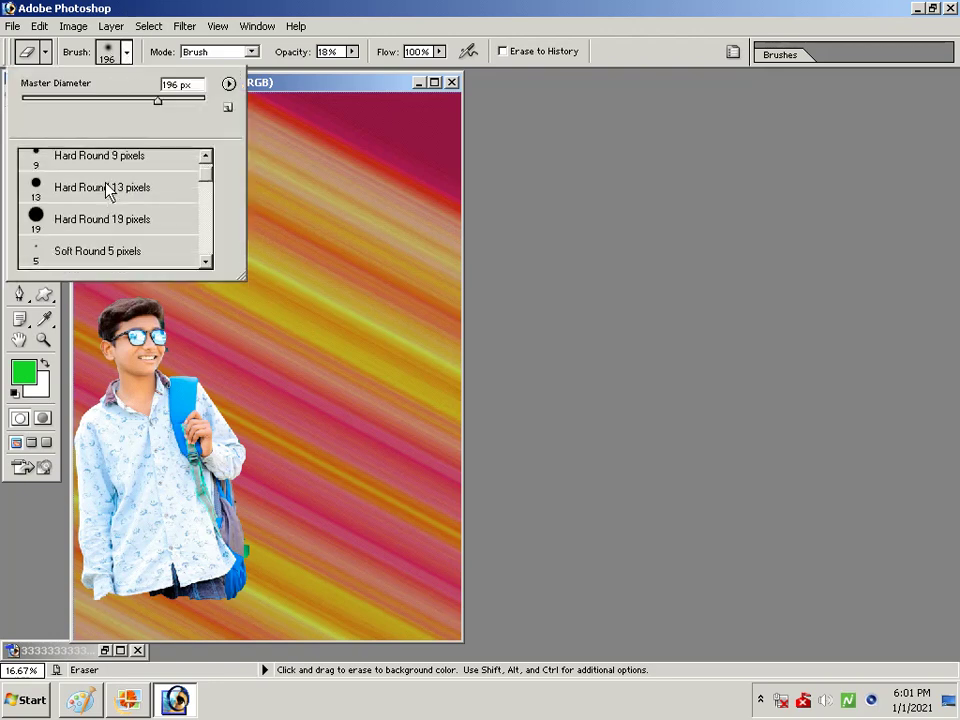
pyautogui.scroll(-2, 107, 189)
pyautogui.scroll(-2, 107, 189)
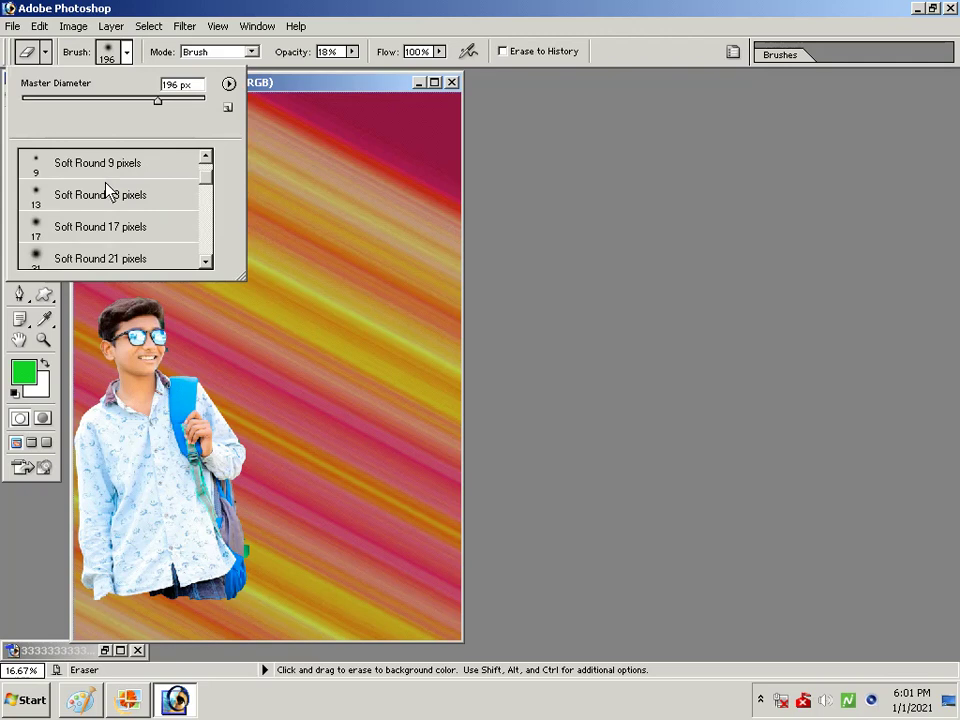
pyautogui.click(70, 225)
pyautogui.moveTo(98, 102); pyautogui.dragTo(136, 104)
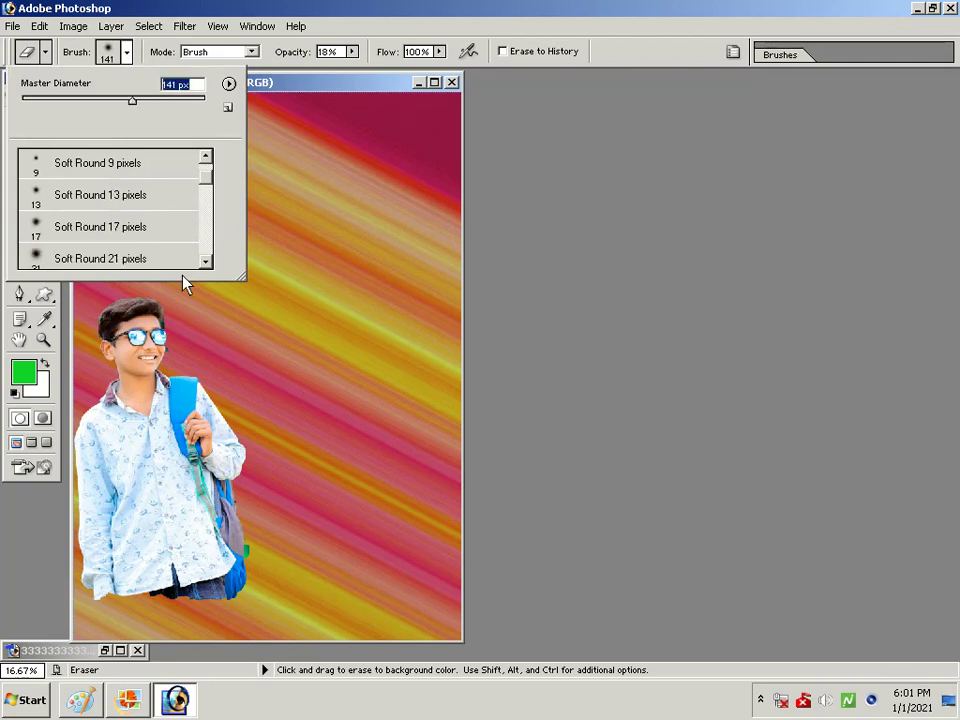
pyautogui.click(252, 606)
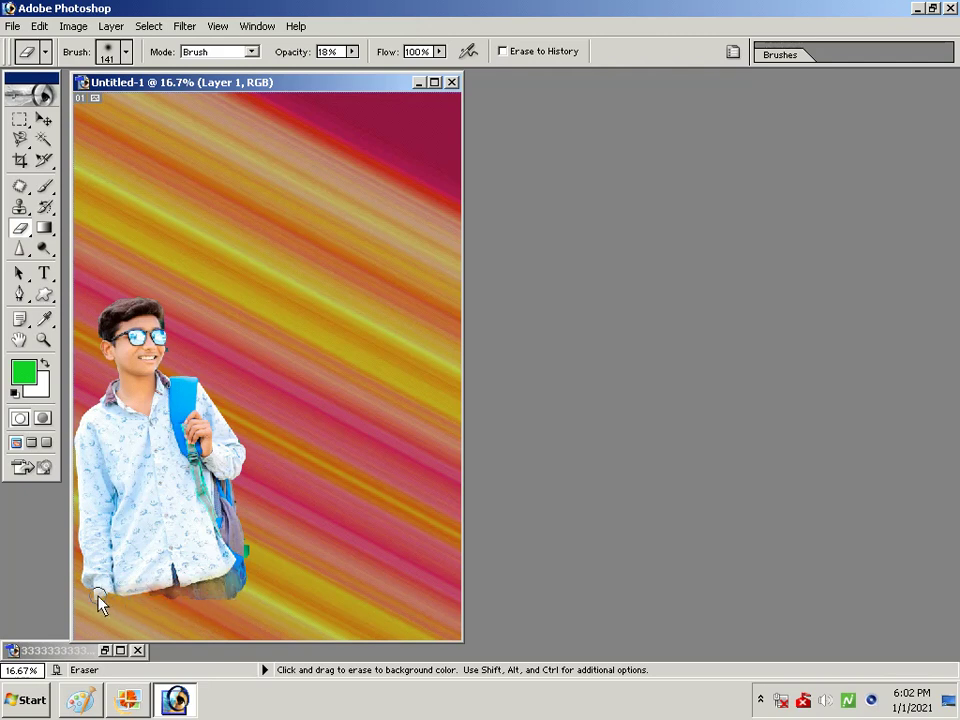
# Erase softly along the bottom of the boy's shirt and bag to fade it into the stripes.
pyautogui.moveTo(174, 594); pyautogui.dragTo(223, 574)
pyautogui.moveTo(130, 580); pyautogui.dragTo(204, 553)
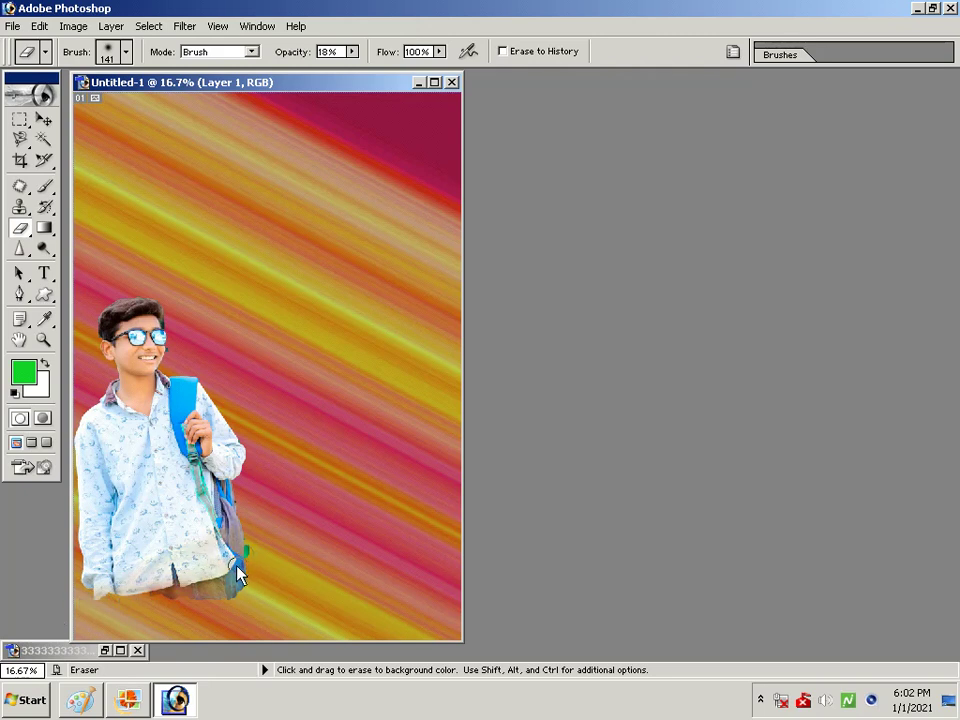
pyautogui.moveTo(238, 592); pyautogui.dragTo(170, 586)
pyautogui.moveTo(165, 586)
pyautogui.mouseDown()
pyautogui.moveTo(204, 594)
pyautogui.moveTo(222, 585)
pyautogui.mouseUp()
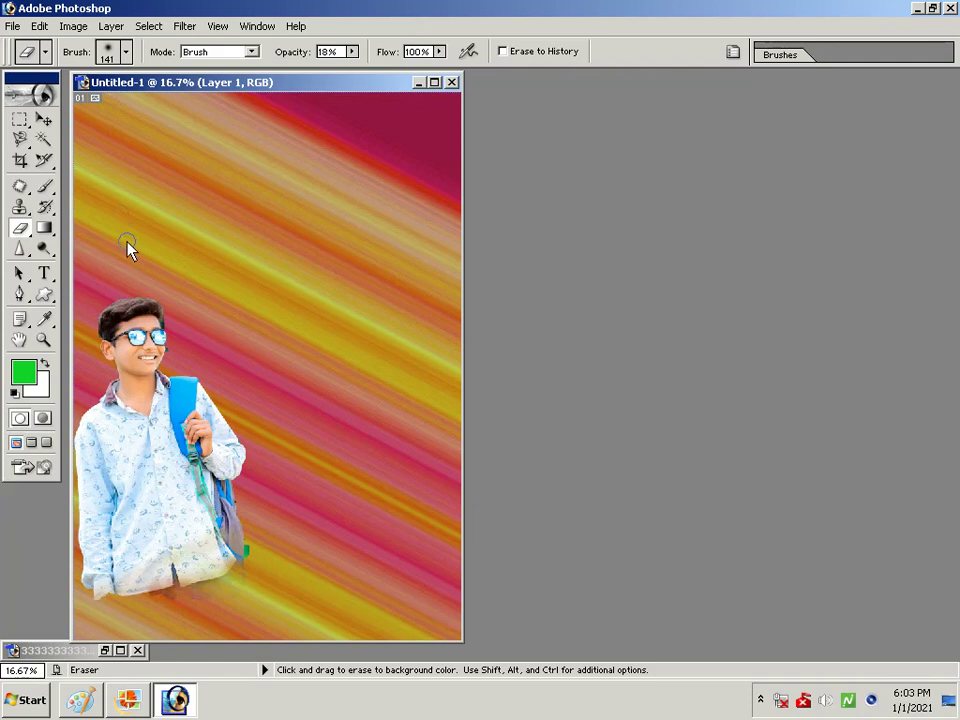
# Erase further along the lower-left sleeve and beneath the trousers to blend the boy's bottom edge.
pyautogui.click(13, 27)
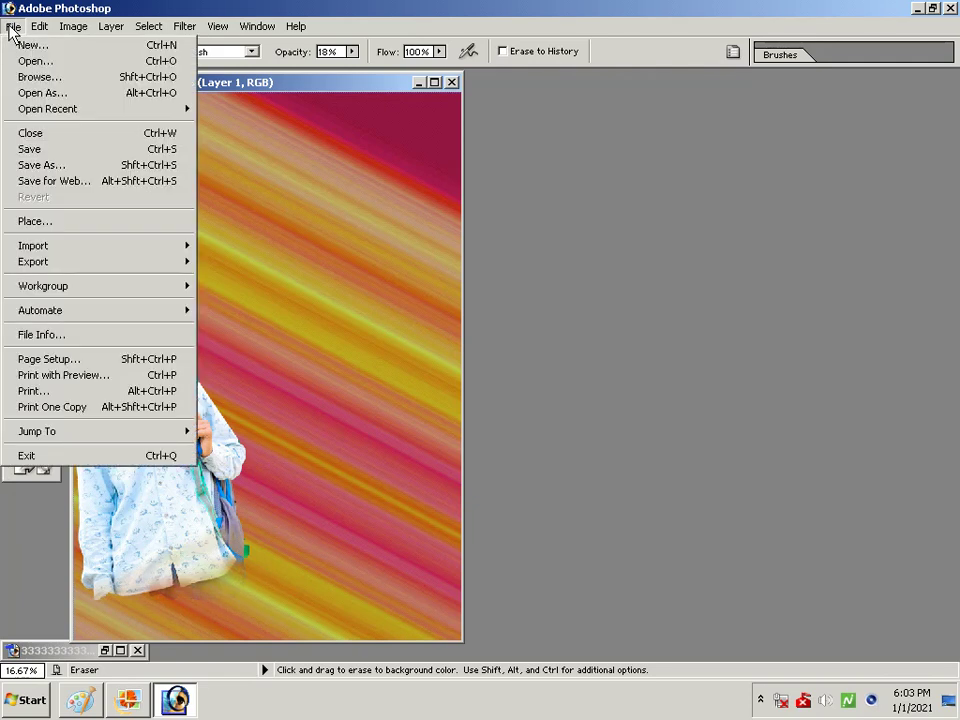
pyautogui.click(484, 229)
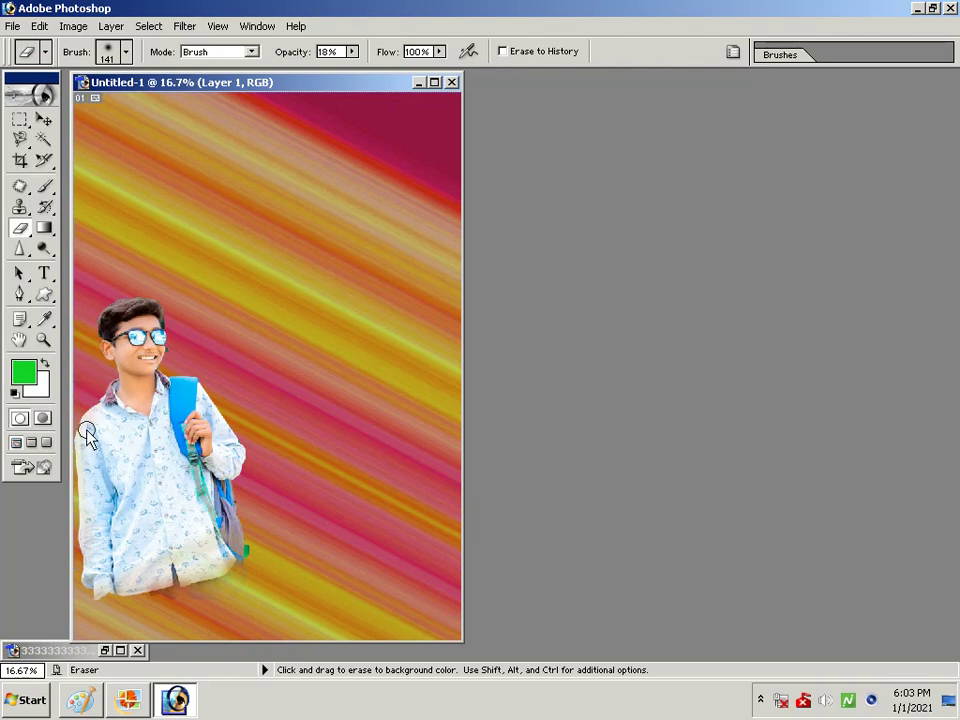
pyautogui.moveTo(82, 475); pyautogui.dragTo(100, 585)
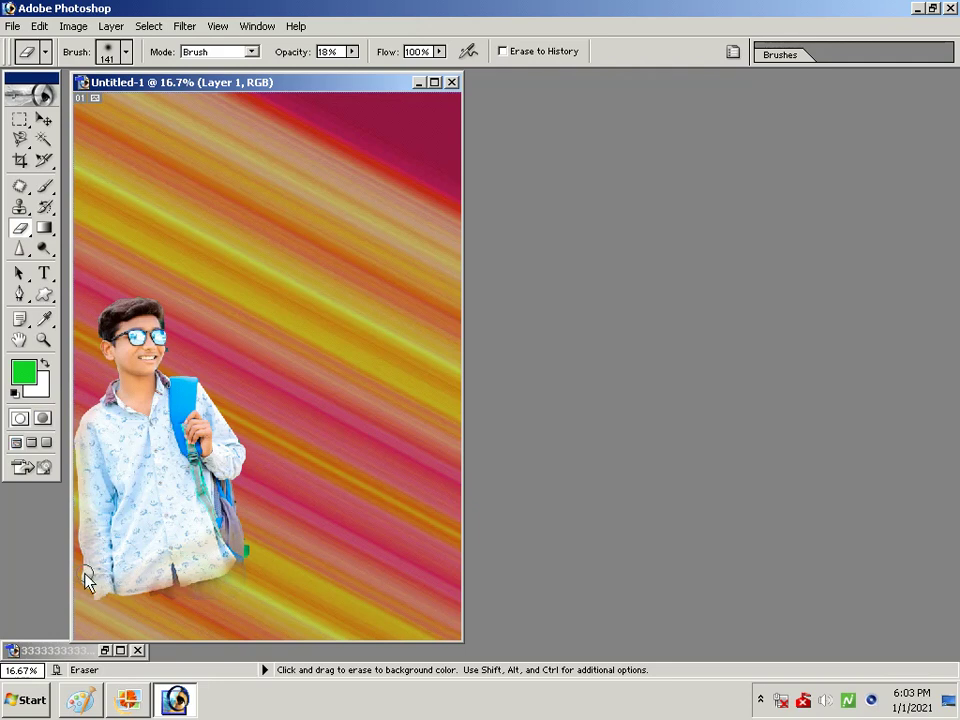
pyautogui.moveTo(81, 506); pyautogui.dragTo(88, 572)
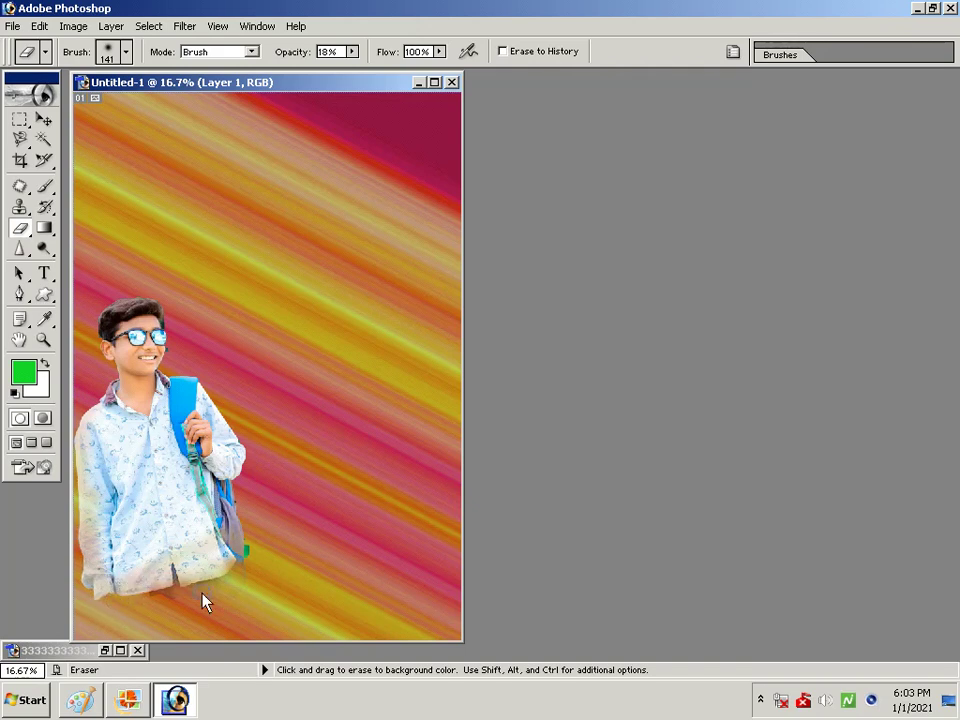
pyautogui.moveTo(229, 574); pyautogui.dragTo(161, 568)
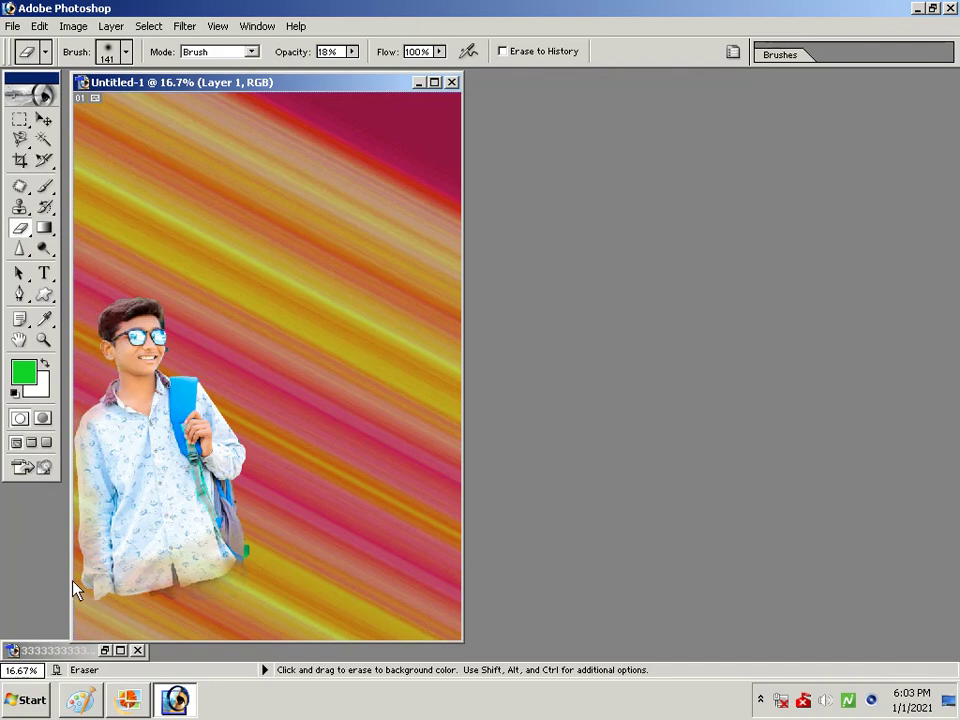
pyautogui.moveTo(98, 590); pyautogui.dragTo(94, 521)
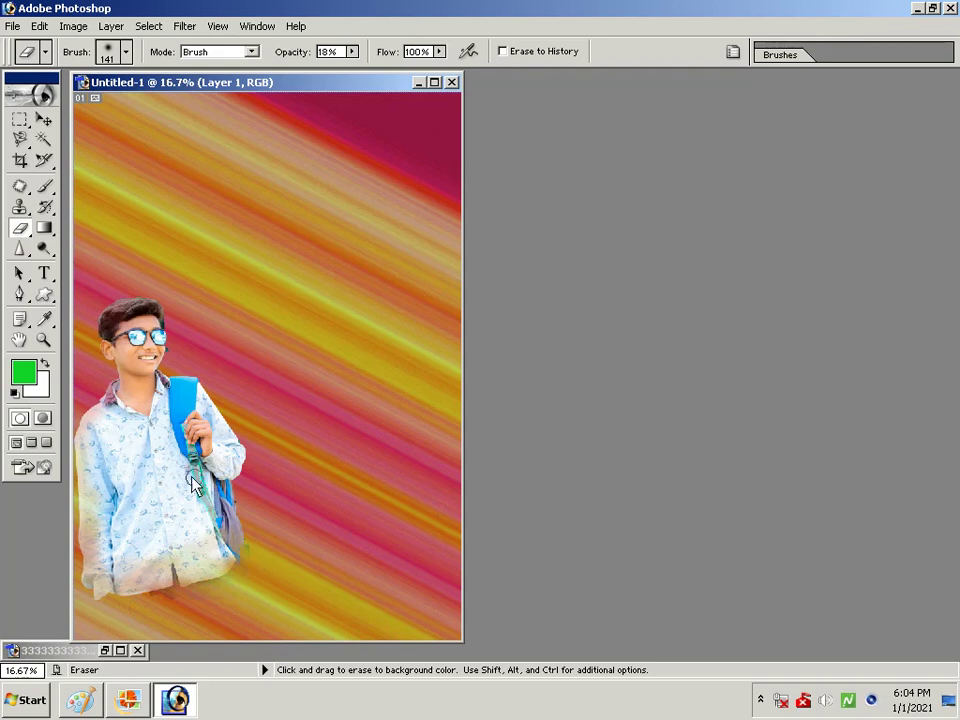
# Open 5465987122.jpg, accepting the missing colour profile.
pyautogui.click(14, 27)
pyautogui.click(32, 61)
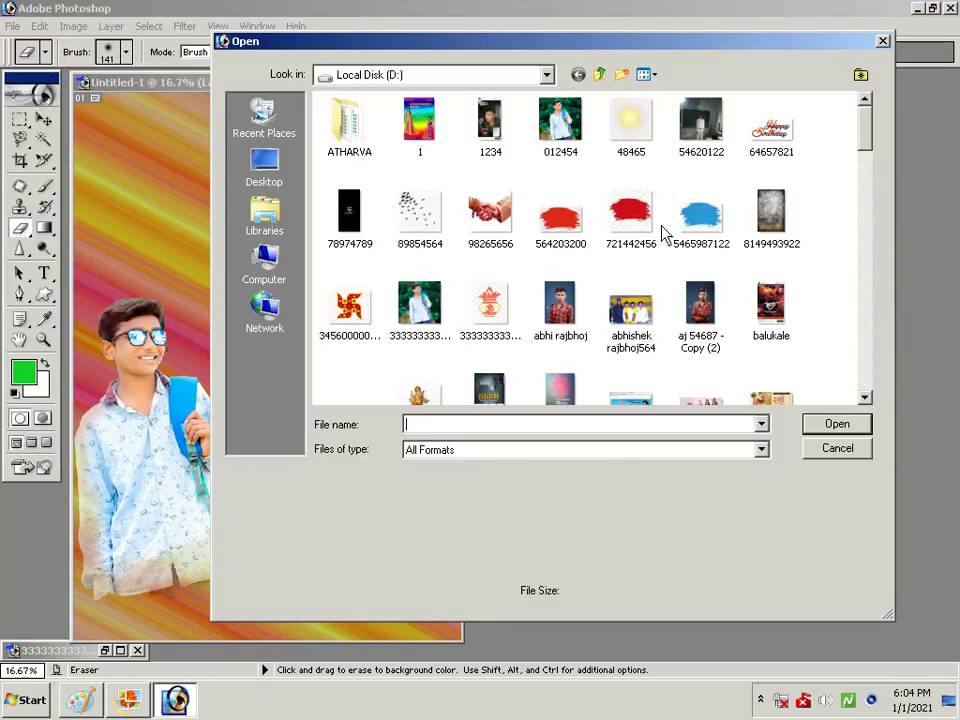
pyautogui.click(690, 240)
pyautogui.rightClick(688, 238)
pyautogui.click(697, 210)
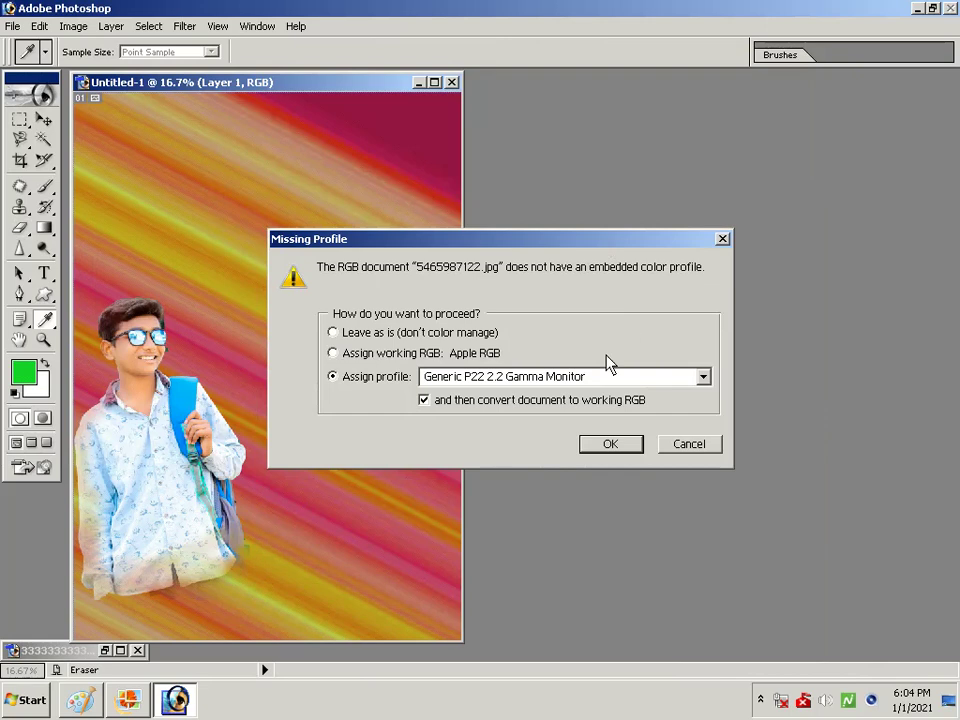
pyautogui.click(604, 452)
pyautogui.press('e')
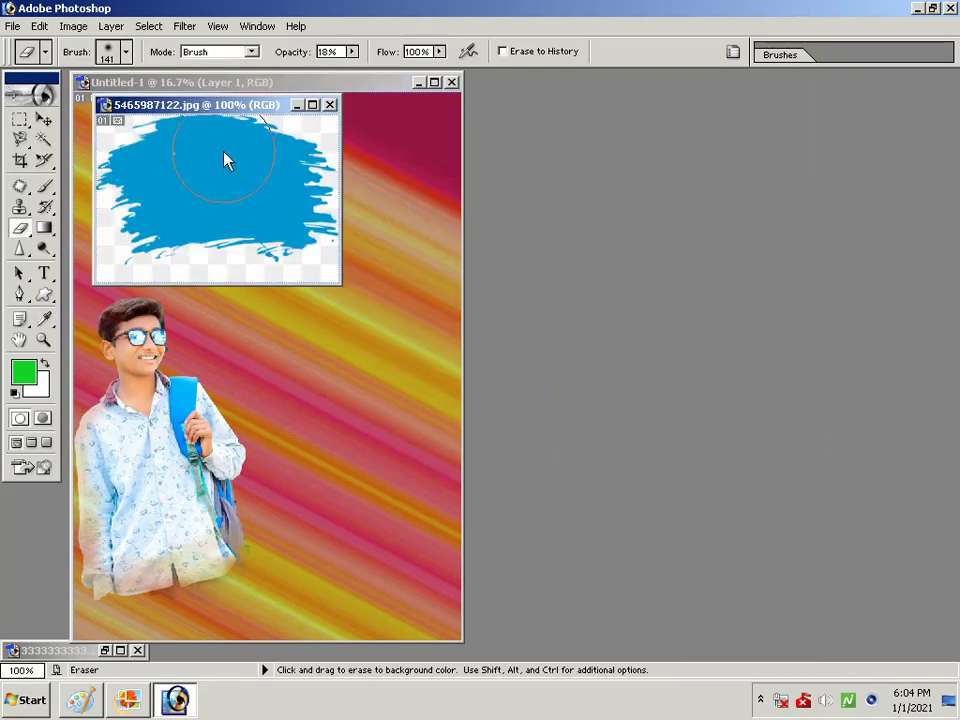
# Drag the blue splash into Untitled-1 as Layer 2 with the Move tool.
pyautogui.click(43, 119)
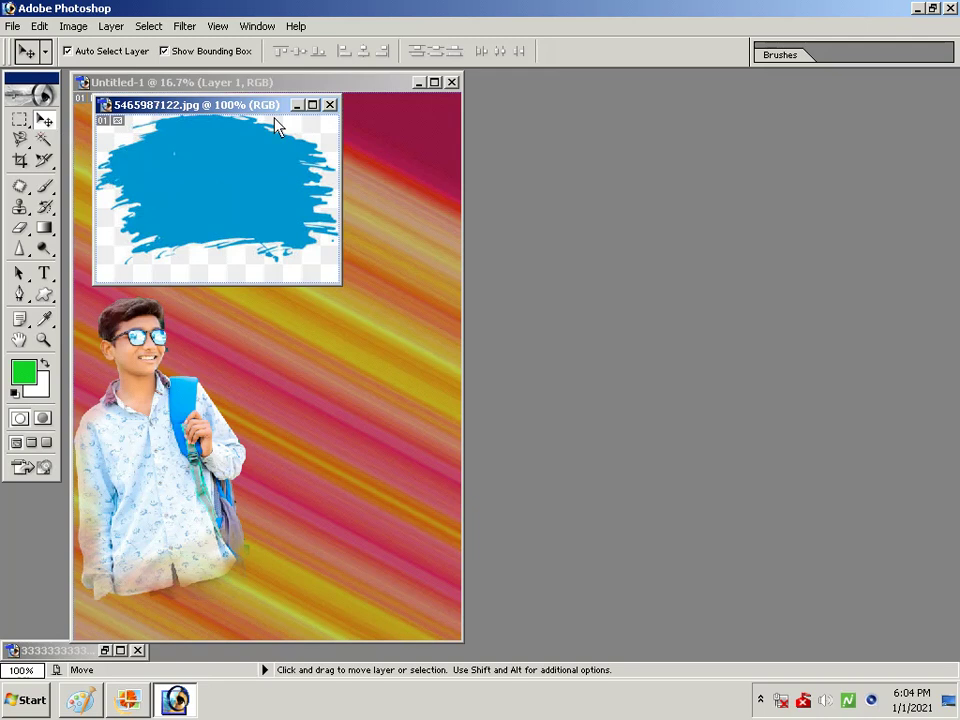
pyautogui.moveTo(245, 115); pyautogui.dragTo(645, 180)
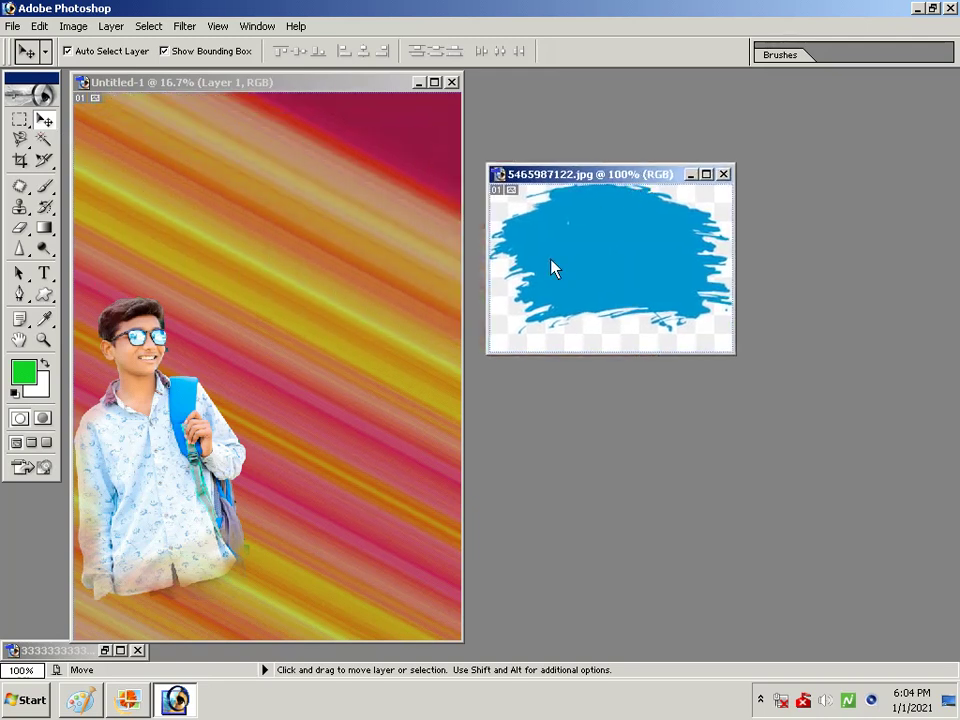
pyautogui.moveTo(479, 277)
pyautogui.mouseDown()
pyautogui.moveTo(336, 303)
pyautogui.moveTo(337, 206)
pyautogui.mouseUp()
# Free-transform the blue splash wider and taller, about 487% by 516%, across the poster's upper right.
pyautogui.hotkey('ctrl', 't')
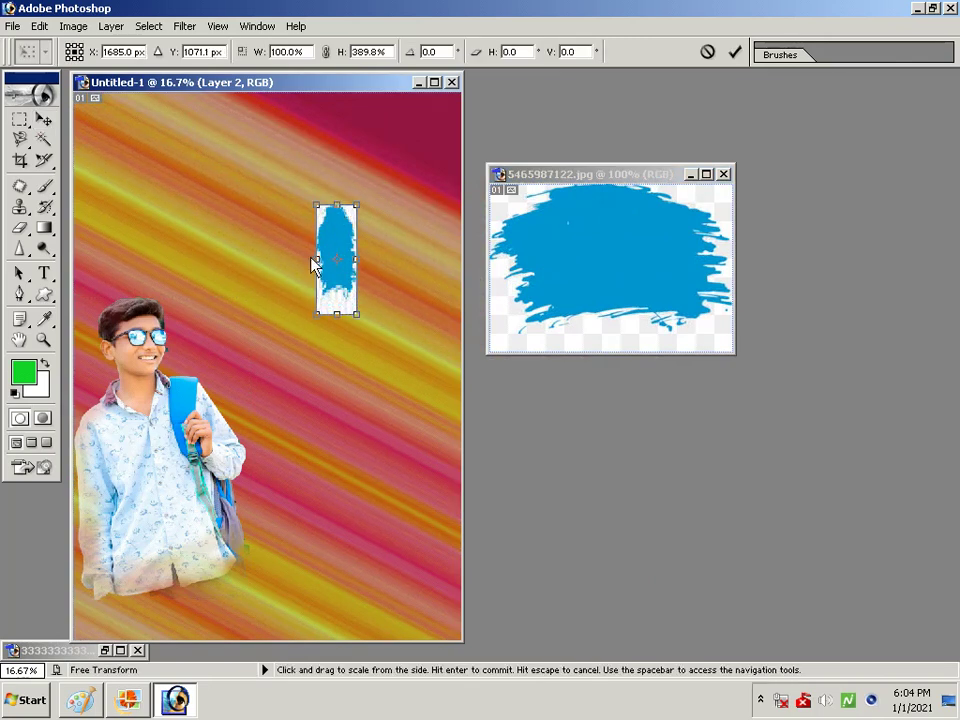
pyautogui.moveTo(313, 263); pyautogui.dragTo(224, 265)
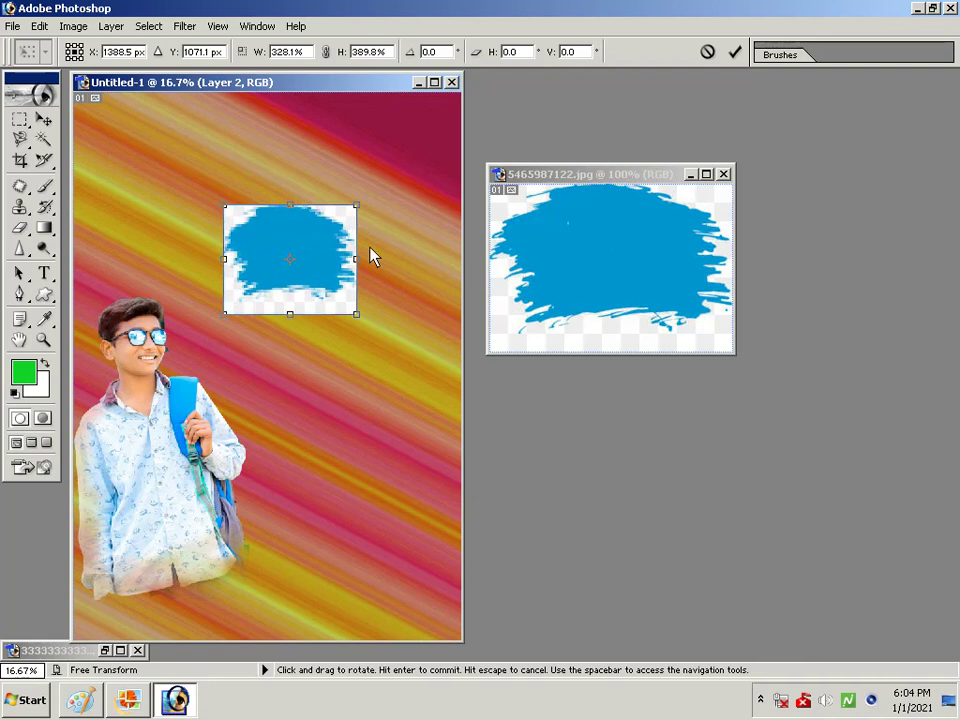
pyautogui.moveTo(357, 258); pyautogui.dragTo(421, 256)
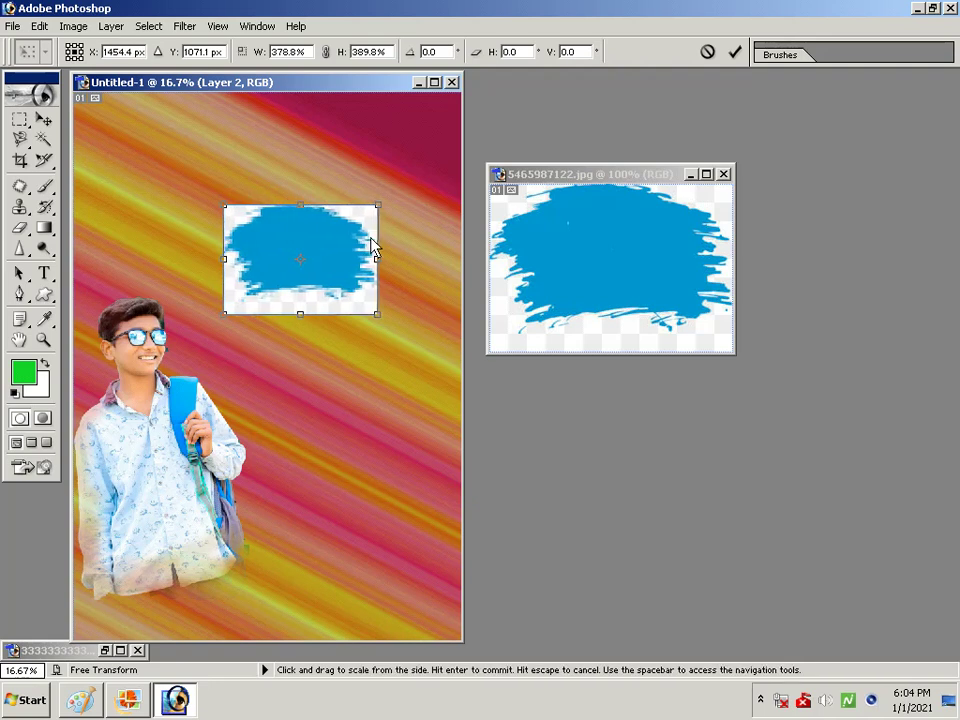
pyautogui.moveTo(324, 207); pyautogui.dragTo(327, 177)
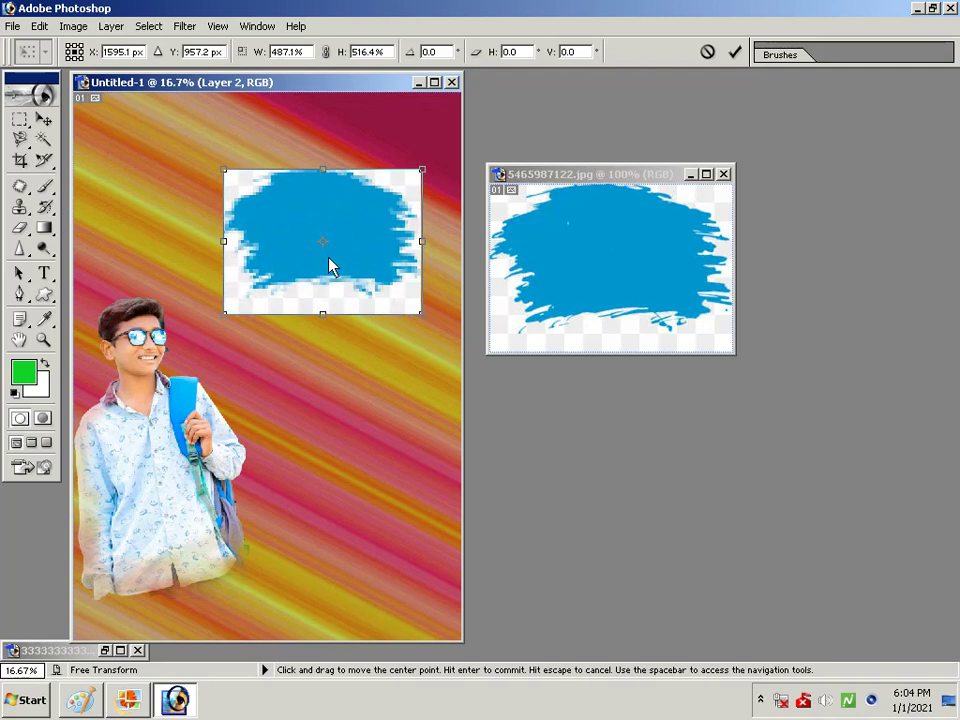
pyautogui.moveTo(323, 250); pyautogui.dragTo(351, 293)
pyautogui.moveTo(361, 339); pyautogui.dragTo(361, 342)
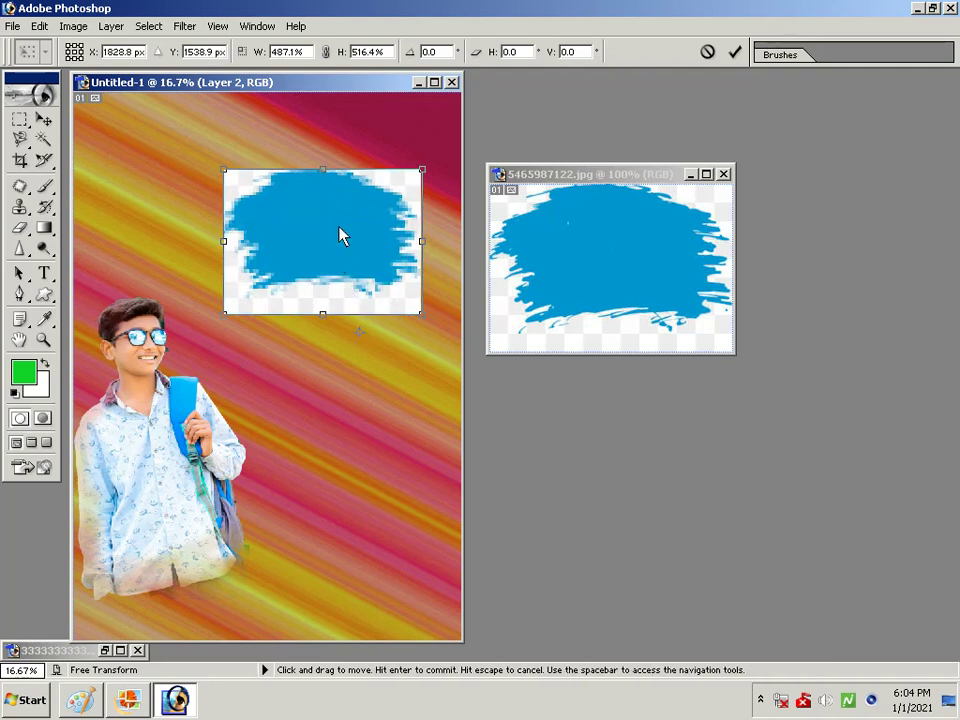
pyautogui.press('Return')
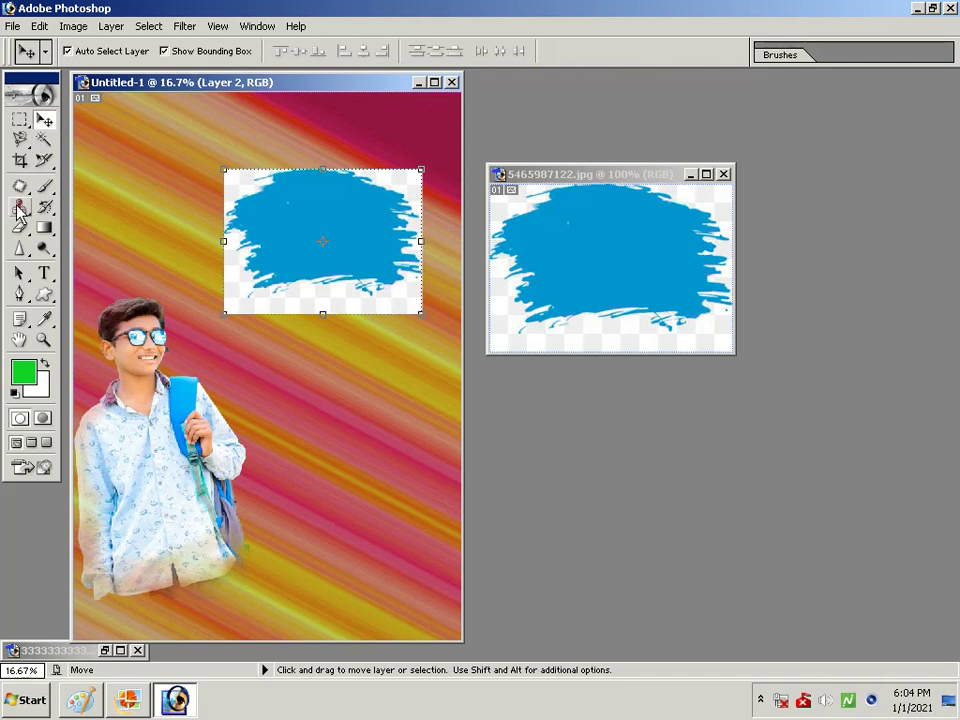
# Magic Wand and delete the empty areas at the splash's top-left, right edge and bottom.
pyautogui.click(44, 140)
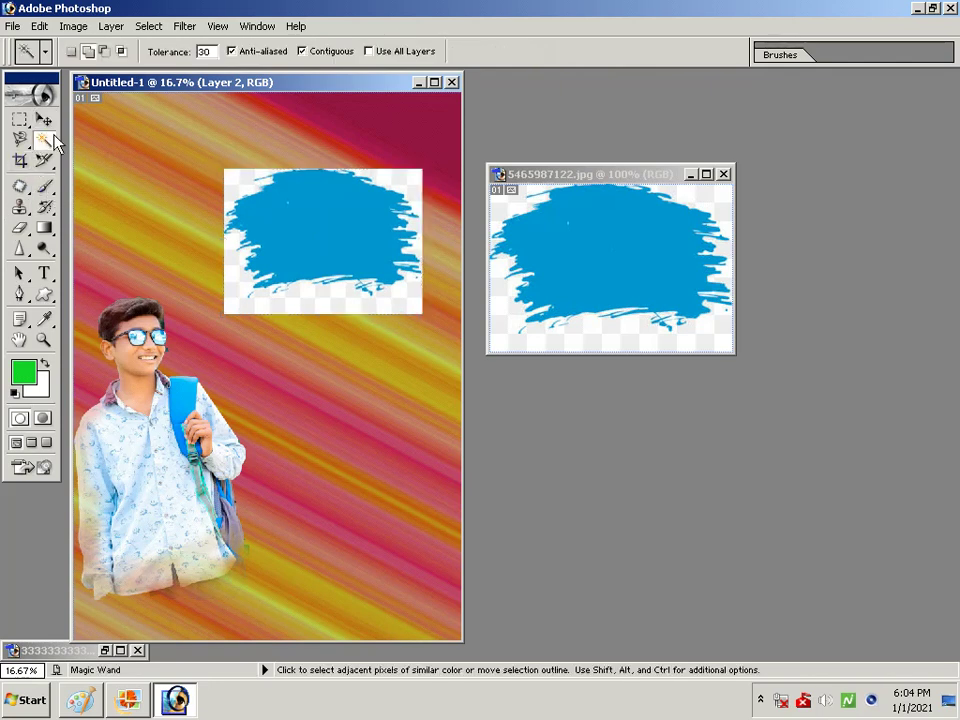
pyautogui.click(237, 187)
pyautogui.press('Delete')
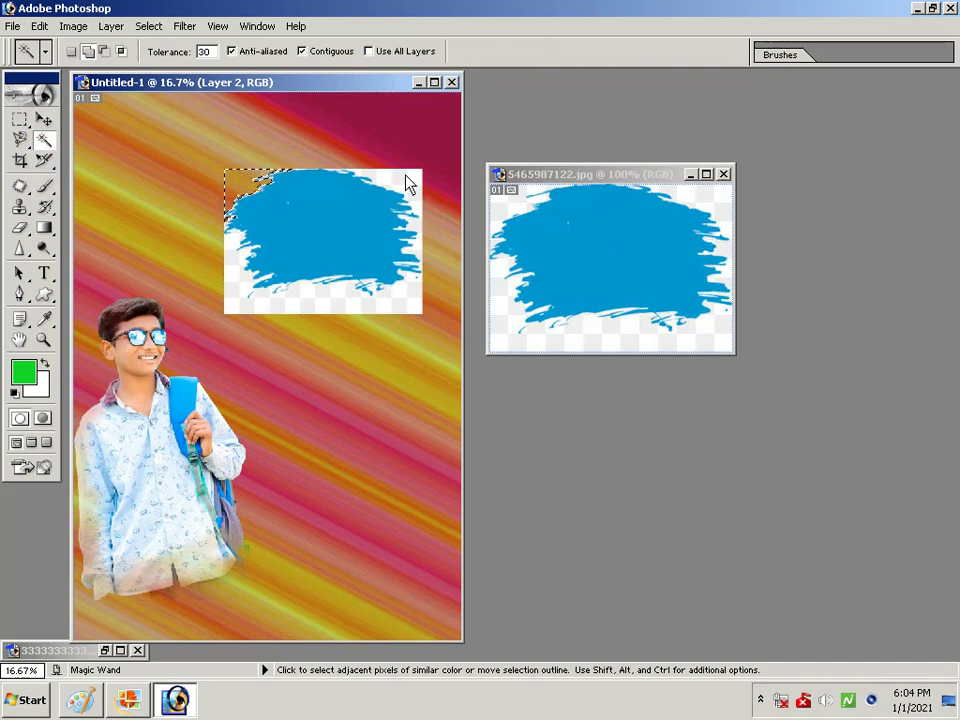
pyautogui.keyDown('shift'); pyautogui.click(407, 182); pyautogui.keyUp('shift')
pyautogui.press('Delete')
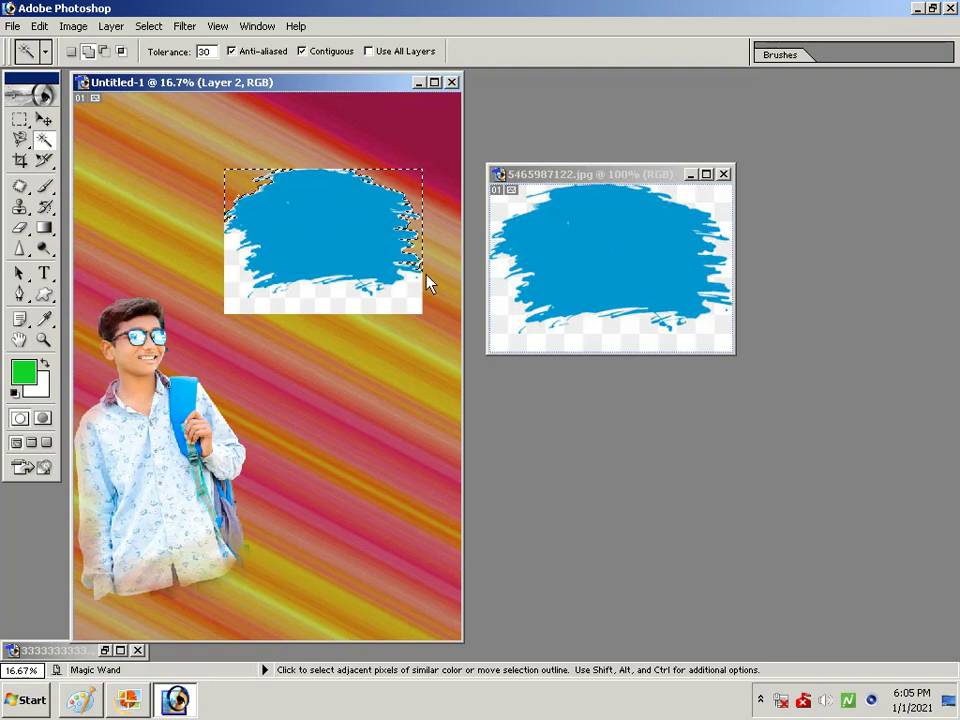
pyautogui.keyDown('shift'); pyautogui.click(418, 304); pyautogui.keyUp('shift')
pyautogui.press('Delete')
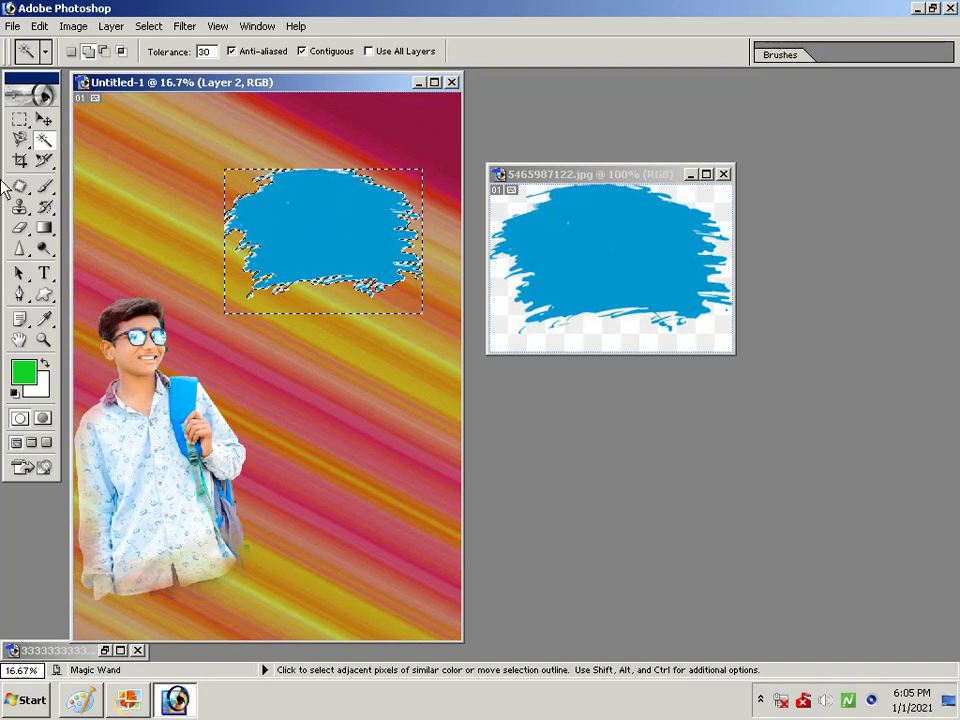
# Draw a rectangular marquee selection on the 5465987122.jpg splash image.
pyautogui.click(27, 116)
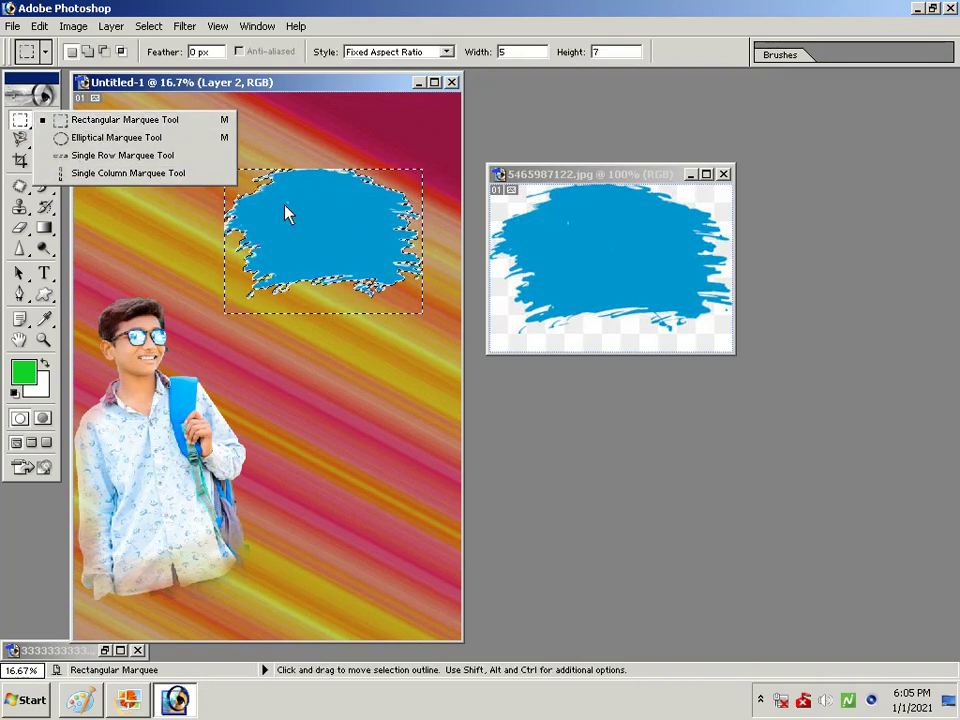
pyautogui.click(418, 184)
pyautogui.moveTo(418, 184); pyautogui.dragTo(617, 437)
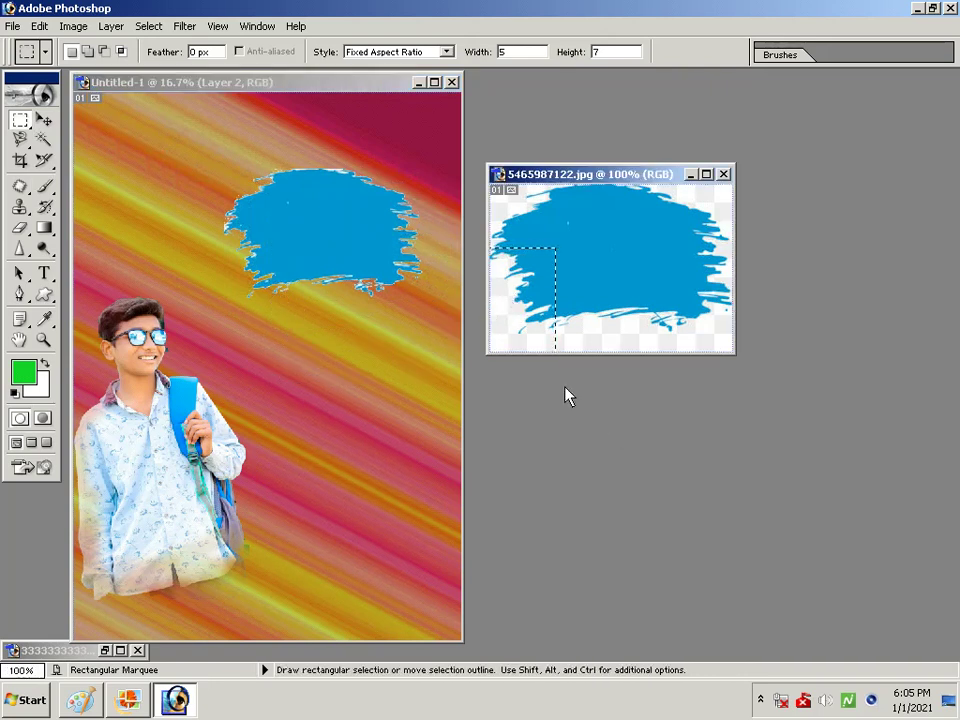
# Close the splash source image without saving changes.
pyautogui.click(724, 175)
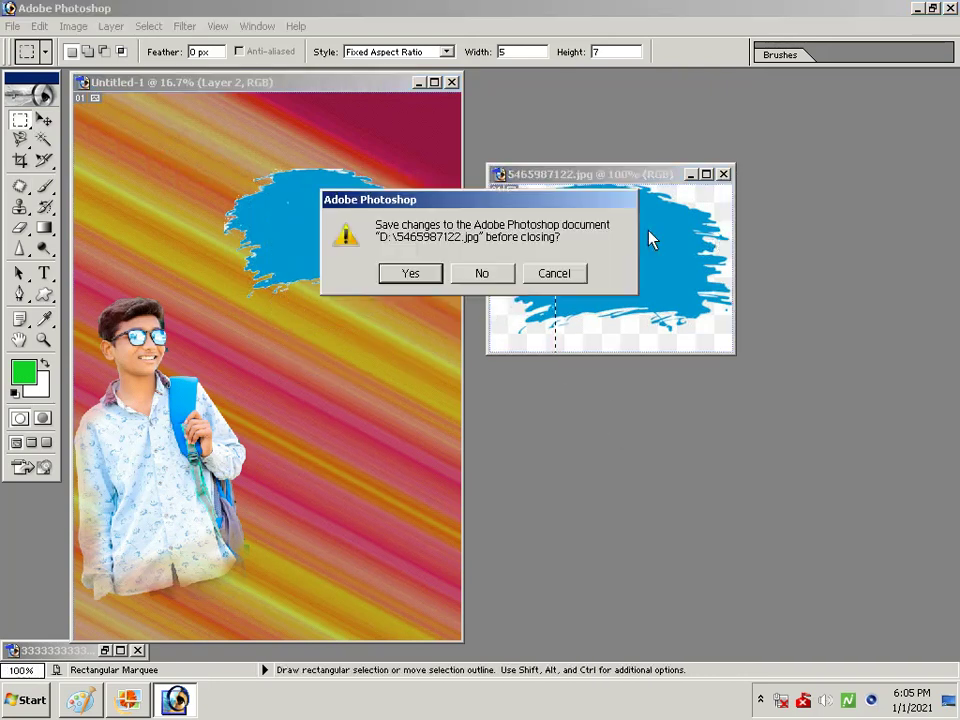
pyautogui.click(483, 273)
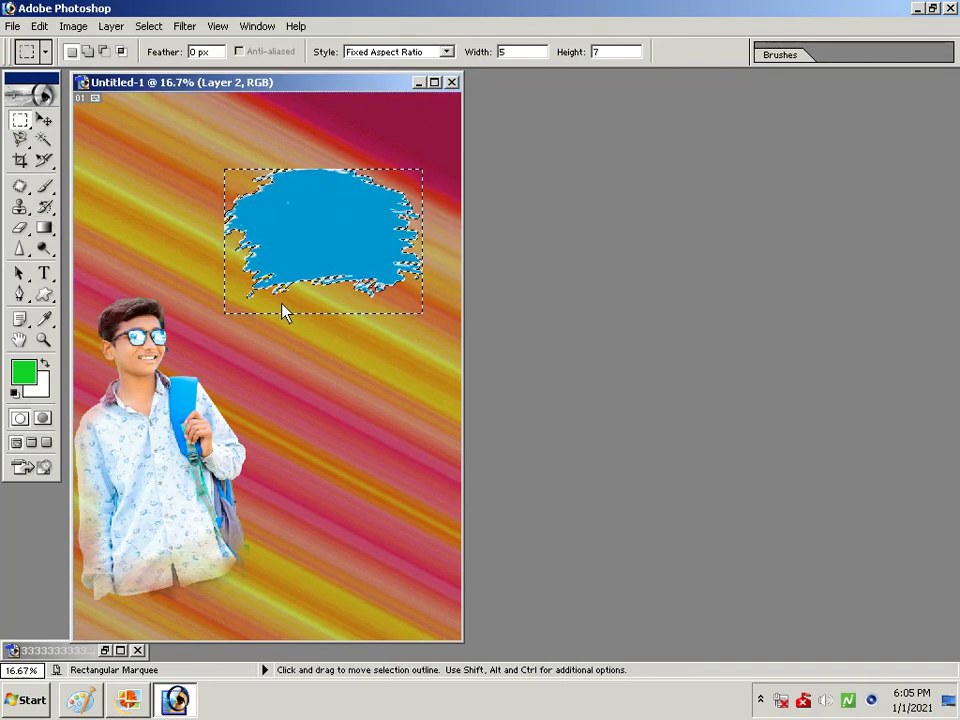
pyautogui.moveTo(281, 312); pyautogui.dragTo(460, 452)
pyautogui.hotkey('ctrl', 'z')
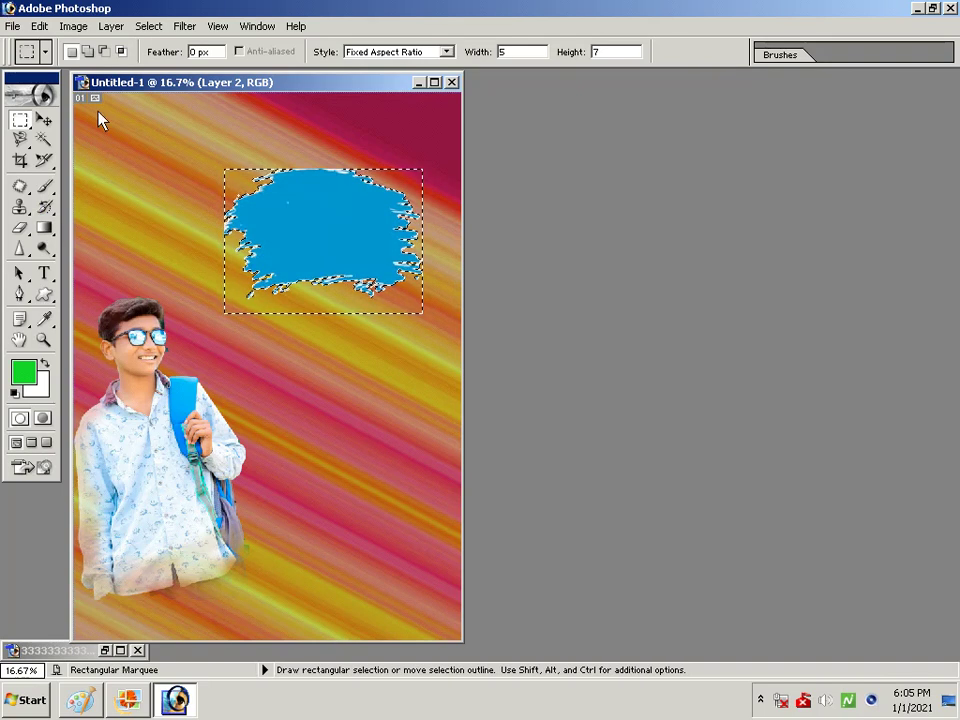
# Place a copy of the blue splash below the original, then deselect.
pyautogui.moveTo(323, 312); pyautogui.dragTo(546, 564)
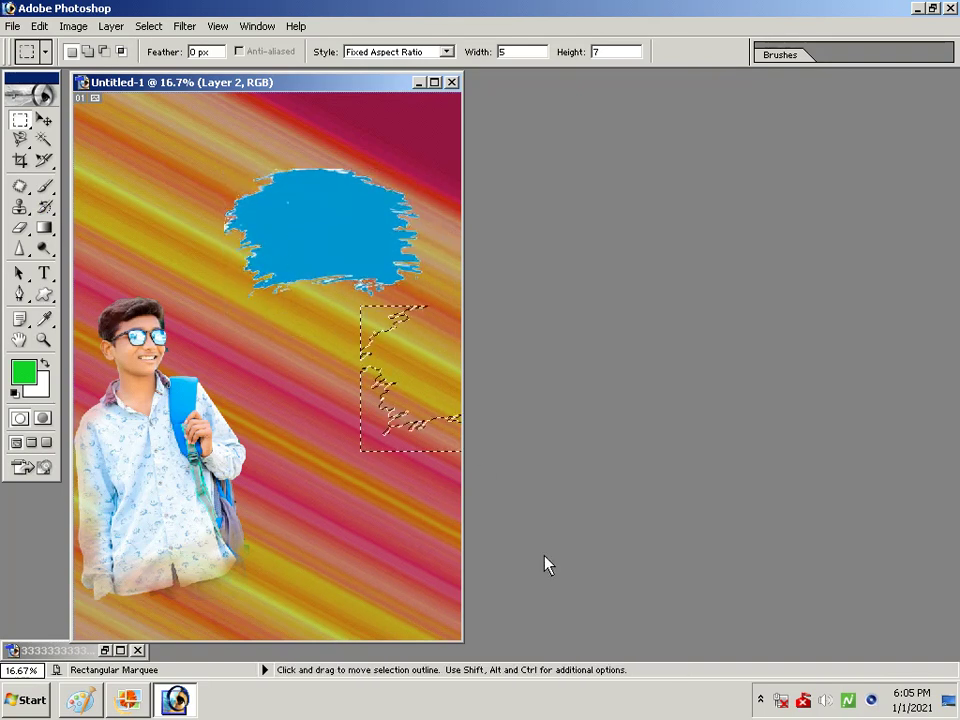
pyautogui.hotkey('ctrl', 'z')
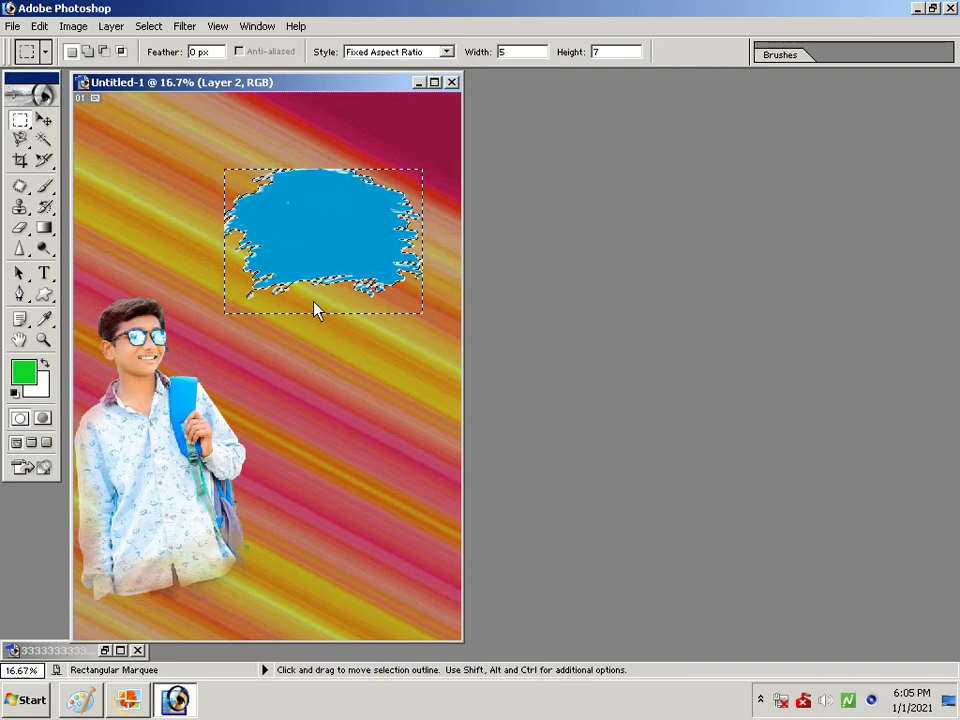
pyautogui.moveTo(317, 311); pyautogui.dragTo(579, 506)
pyautogui.hotkey('ctrl', 'z')
pyautogui.hotkey('ctrl', 'd')
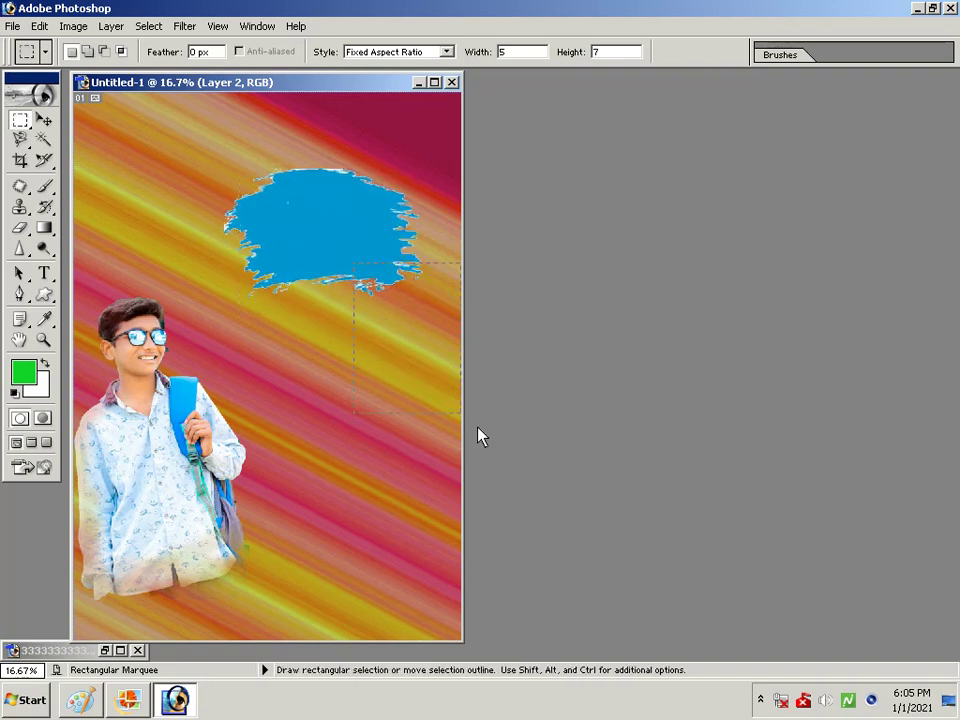
pyautogui.moveTo(478, 436); pyautogui.dragTo(529, 484)
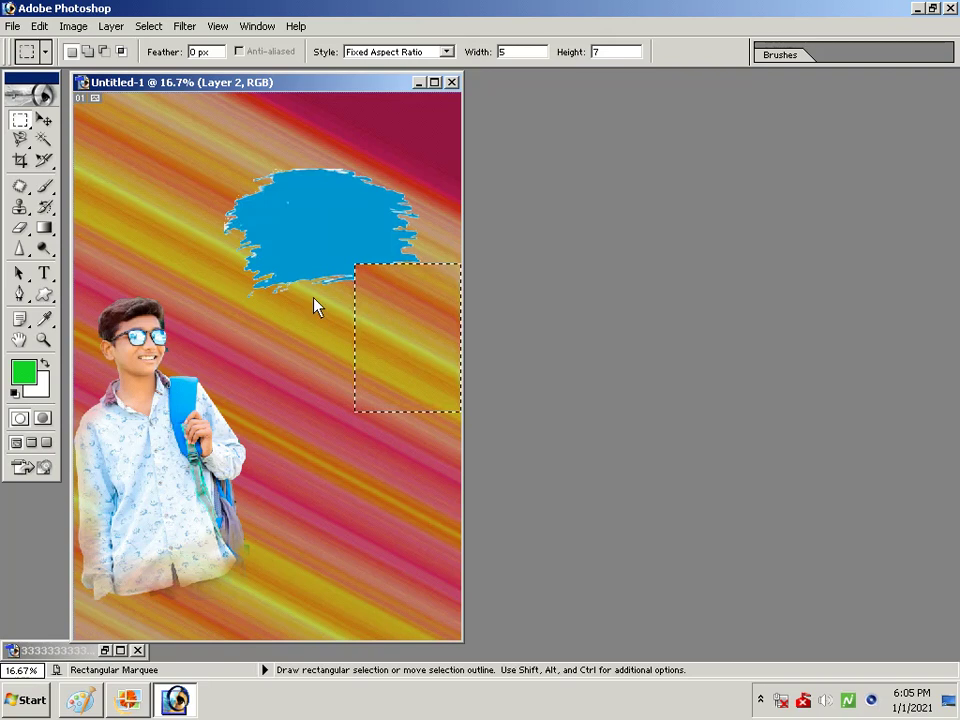
pyautogui.moveTo(311, 261); pyautogui.dragTo(362, 366)
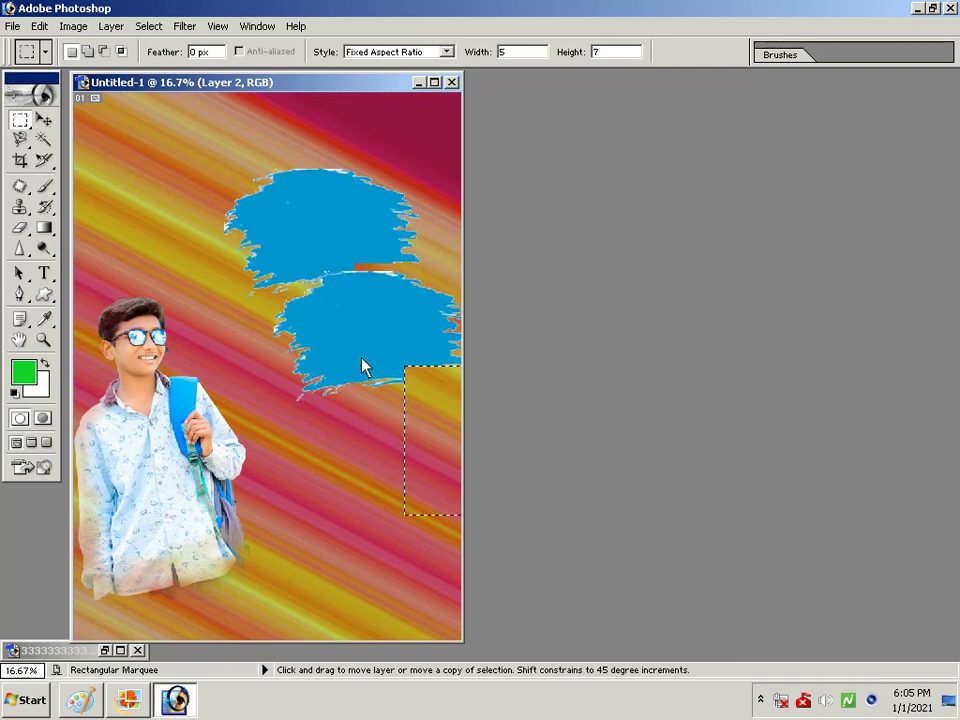
pyautogui.moveTo(292, 258); pyautogui.dragTo(353, 336)
pyautogui.click(291, 242)
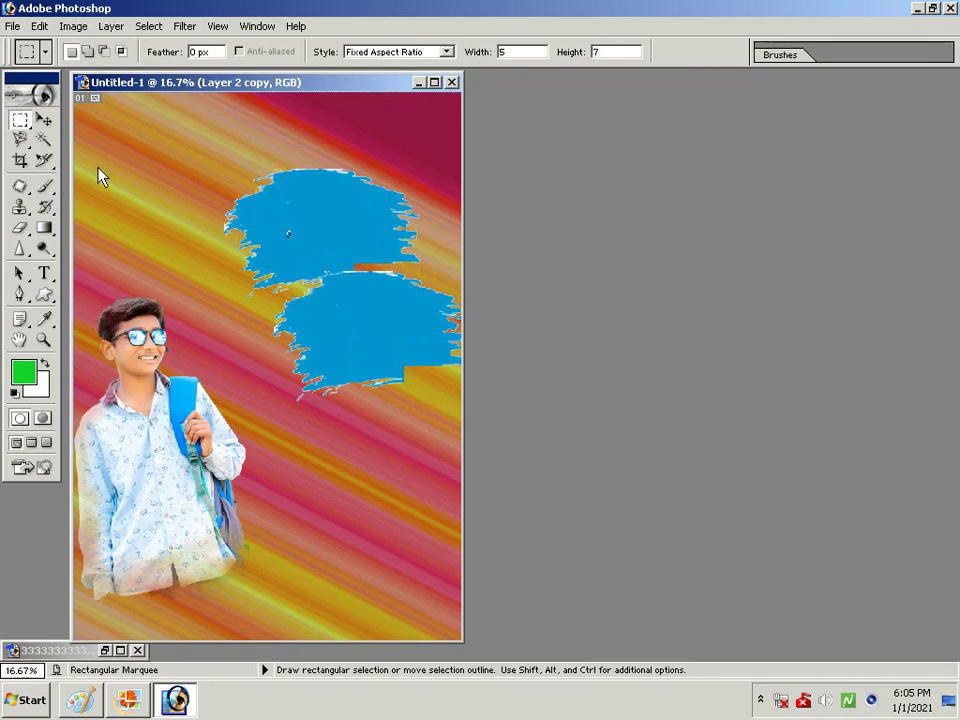
# Move the upper splash onto the lower one, merge them, and delete Layer 2 copy.
pyautogui.click(43, 121)
pyautogui.moveTo(362, 200); pyautogui.dragTo(424, 304)
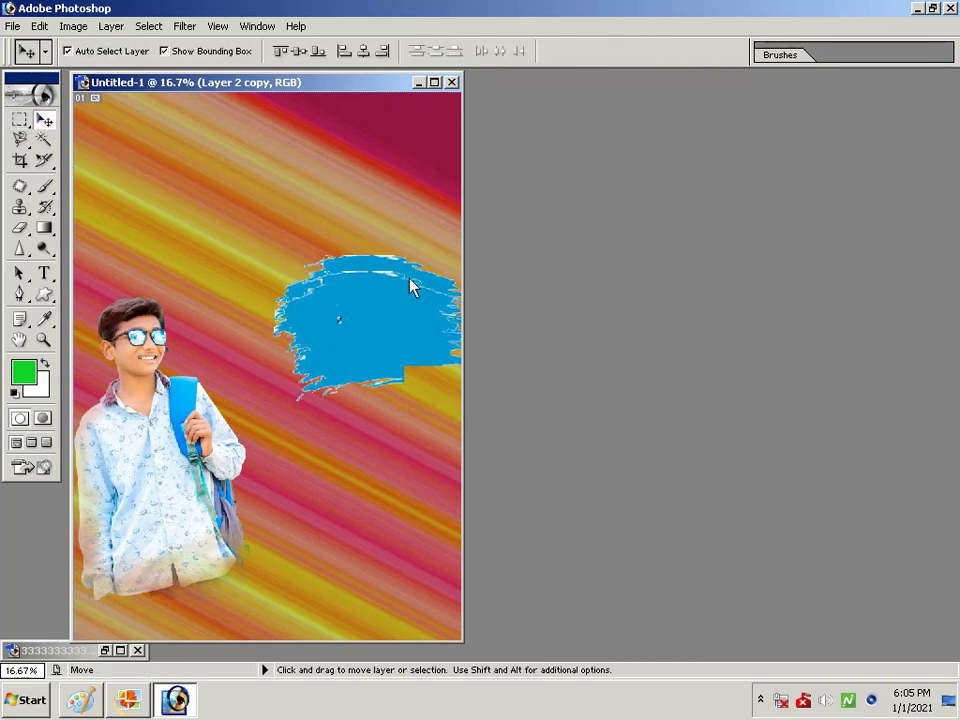
pyautogui.hotkey('ctrl', 'e')
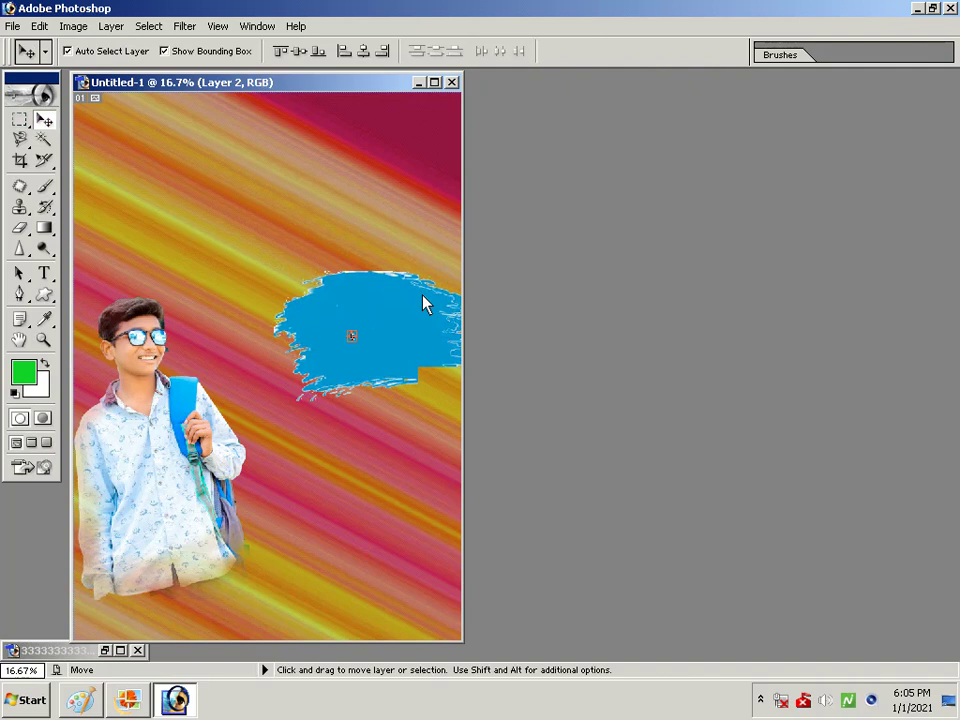
pyautogui.moveTo(424, 304); pyautogui.dragTo(432, 303)
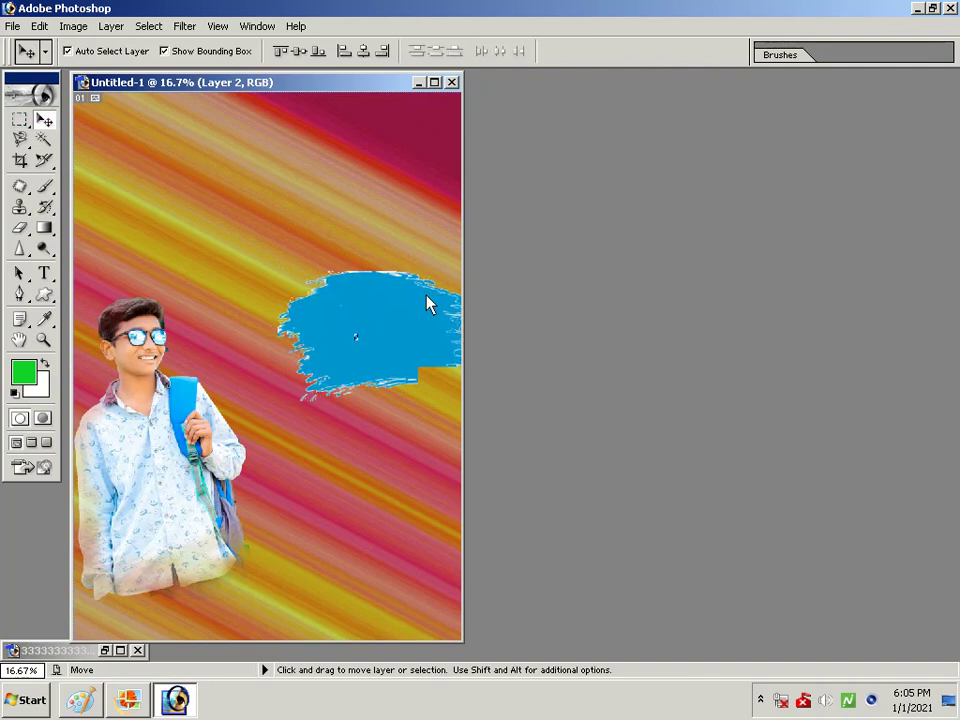
pyautogui.click(110, 27)
pyautogui.moveTo(127, 77)
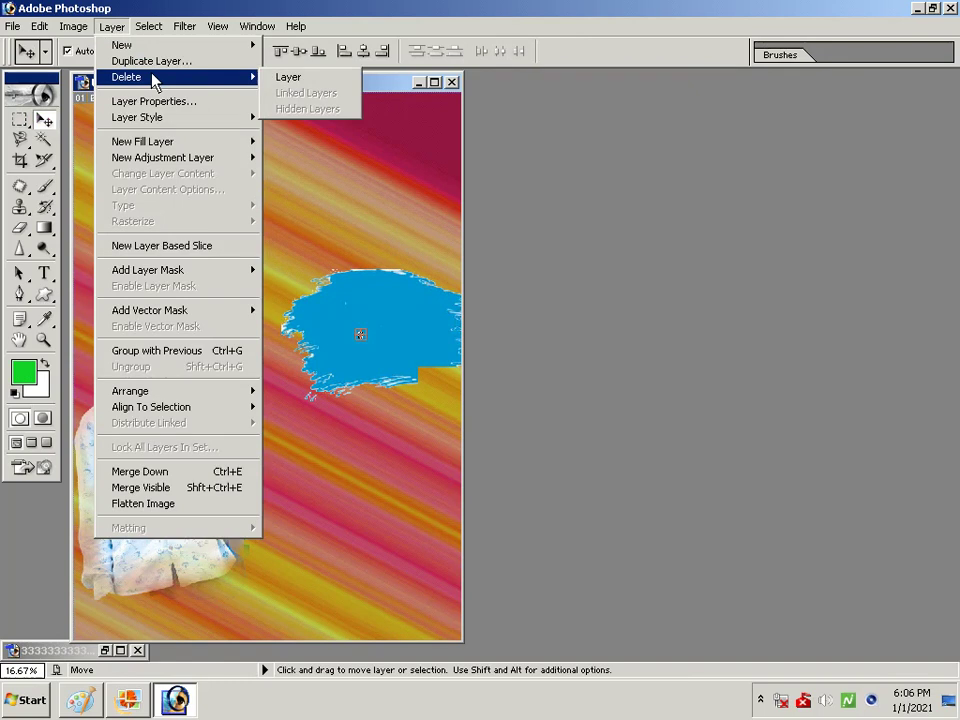
pyautogui.click(287, 78)
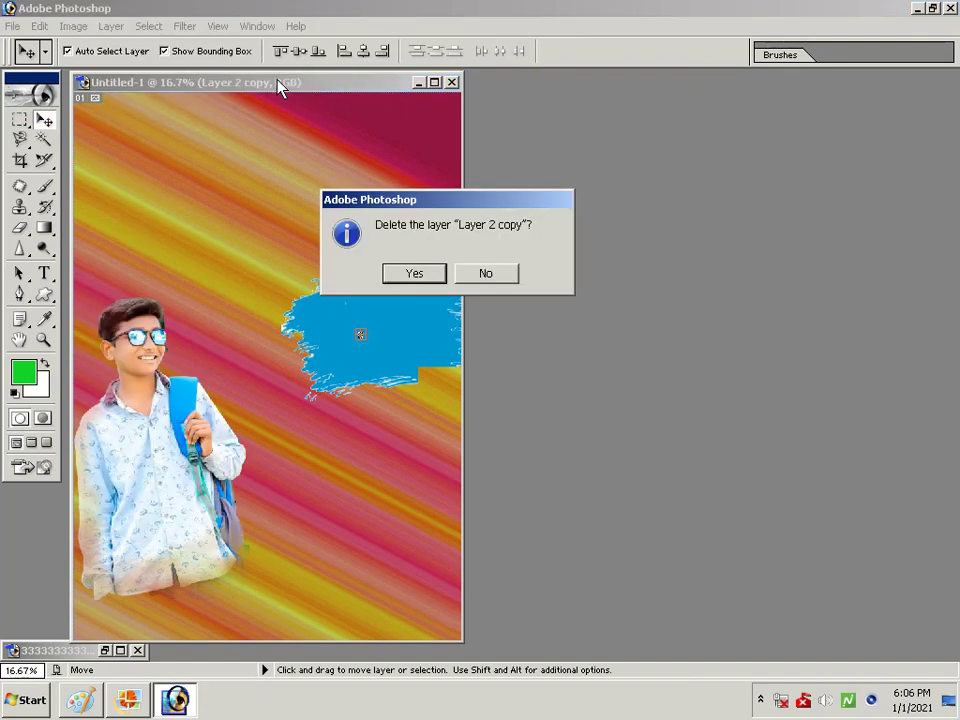
pyautogui.click(433, 272)
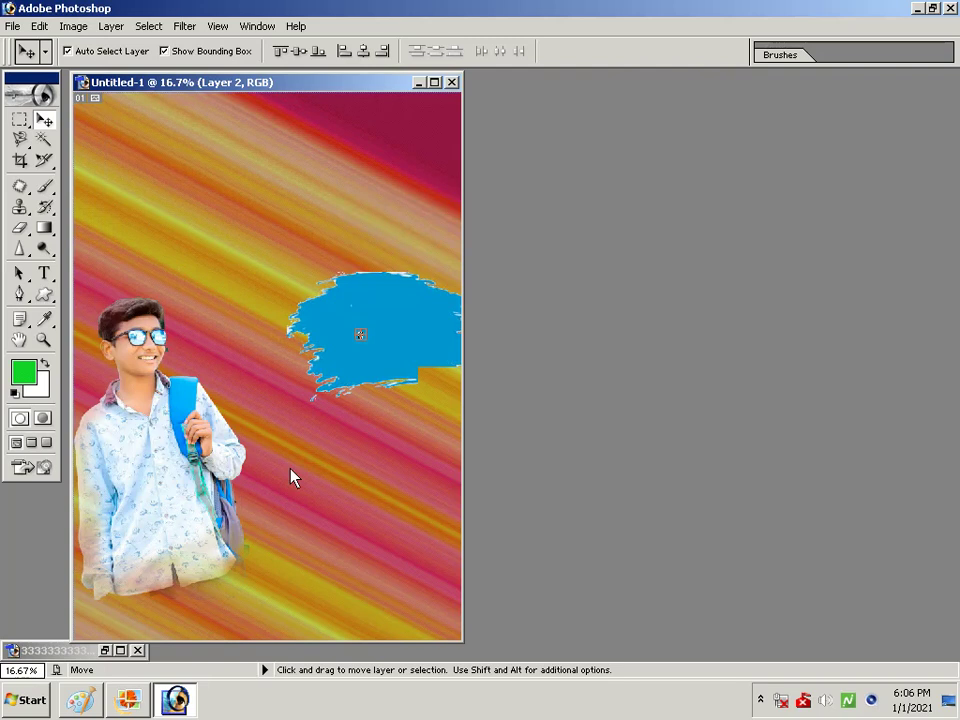
# Make Layer 2 active and delete it, confirming Yes.
pyautogui.click(111, 27)
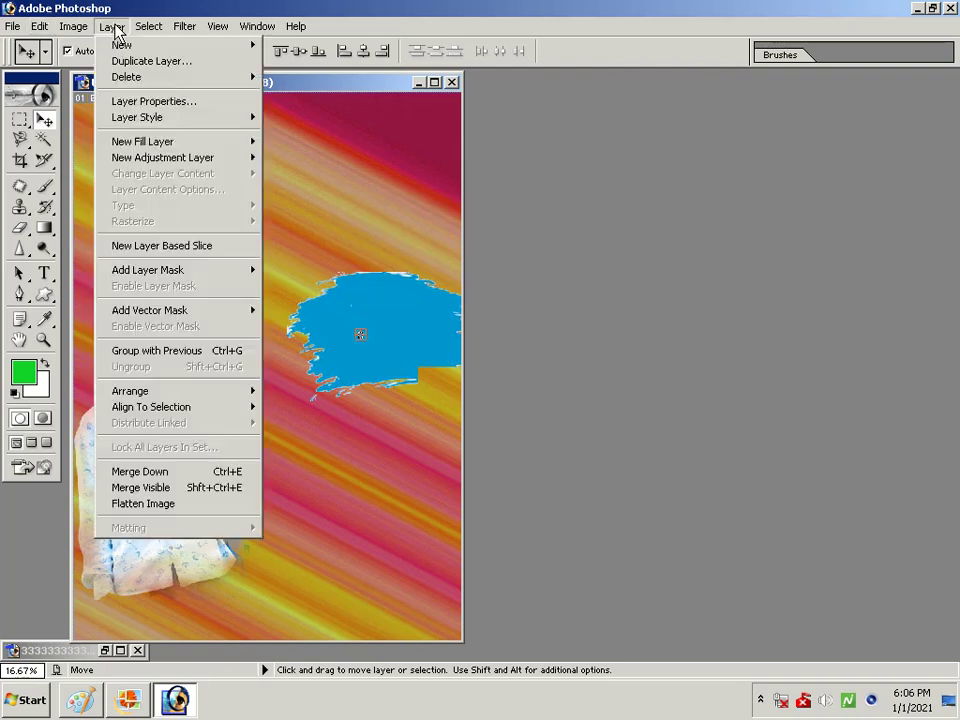
pyautogui.click(160, 62)
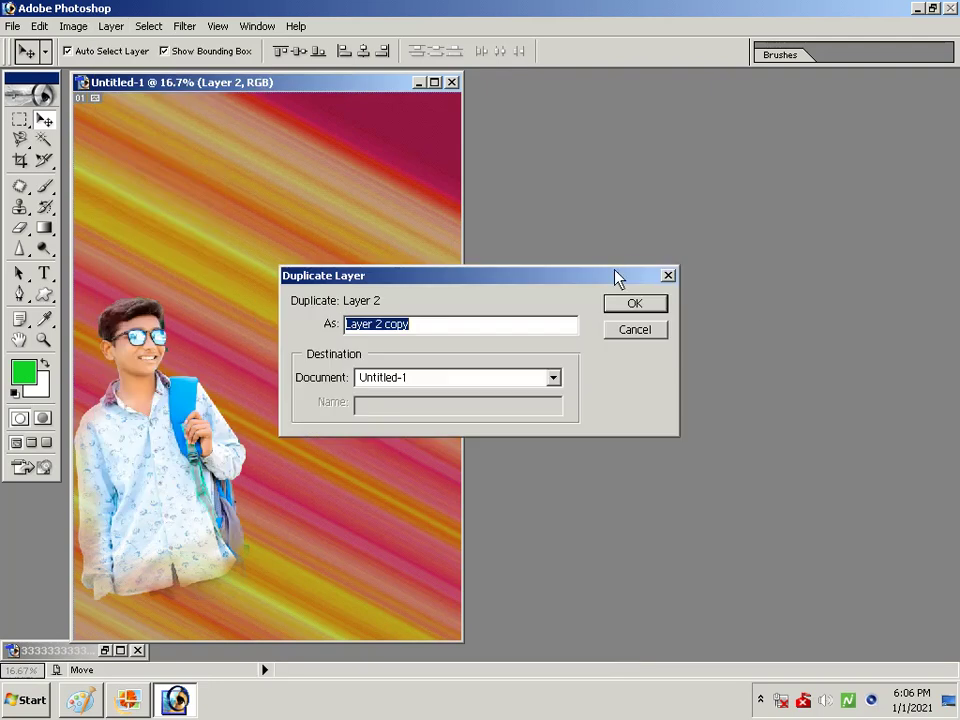
pyautogui.click(667, 279)
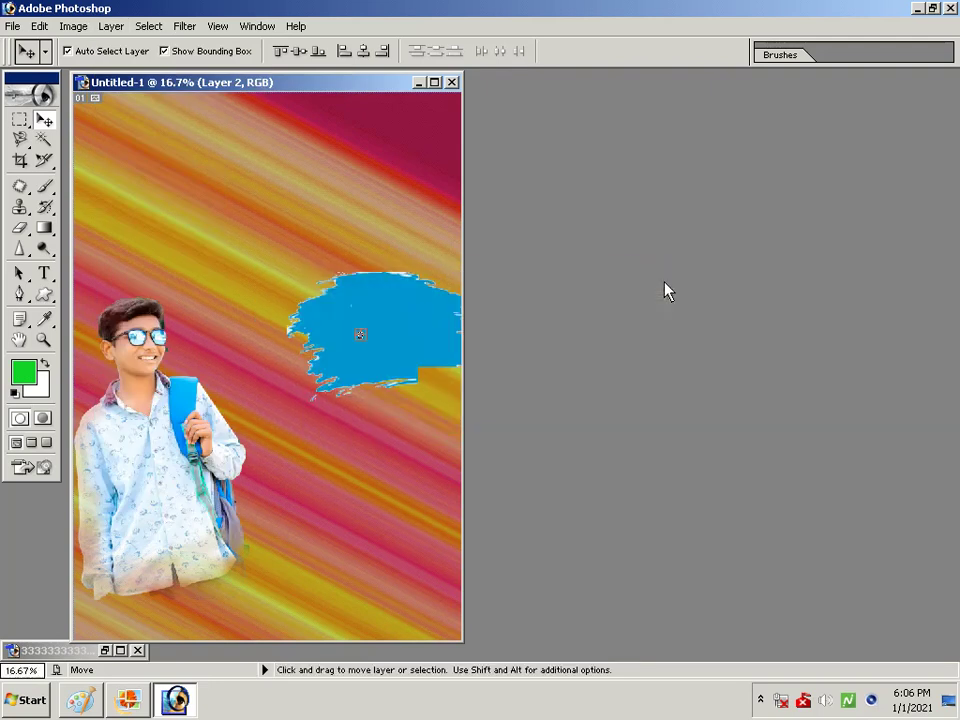
pyautogui.rightClick(416, 316)
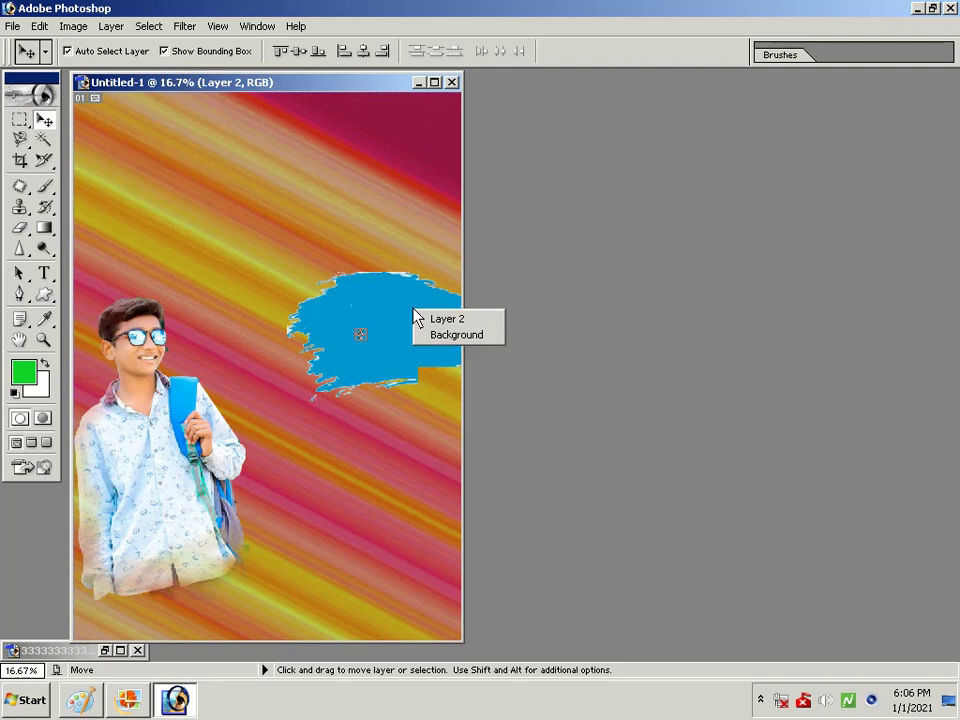
pyautogui.click(416, 316)
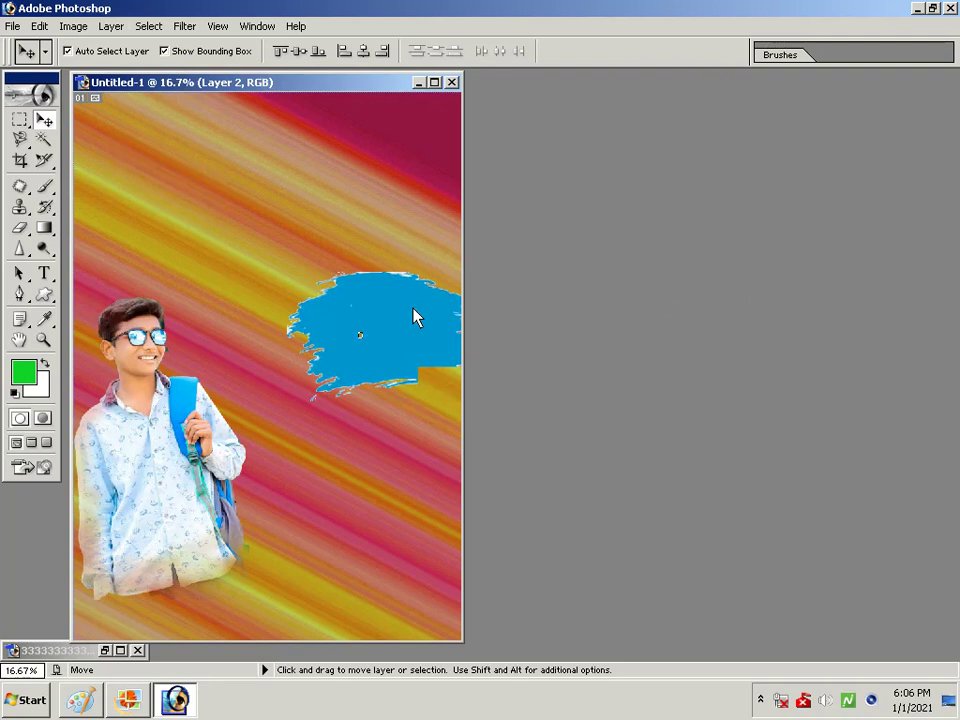
pyautogui.click(111, 26)
pyautogui.moveTo(126, 77)
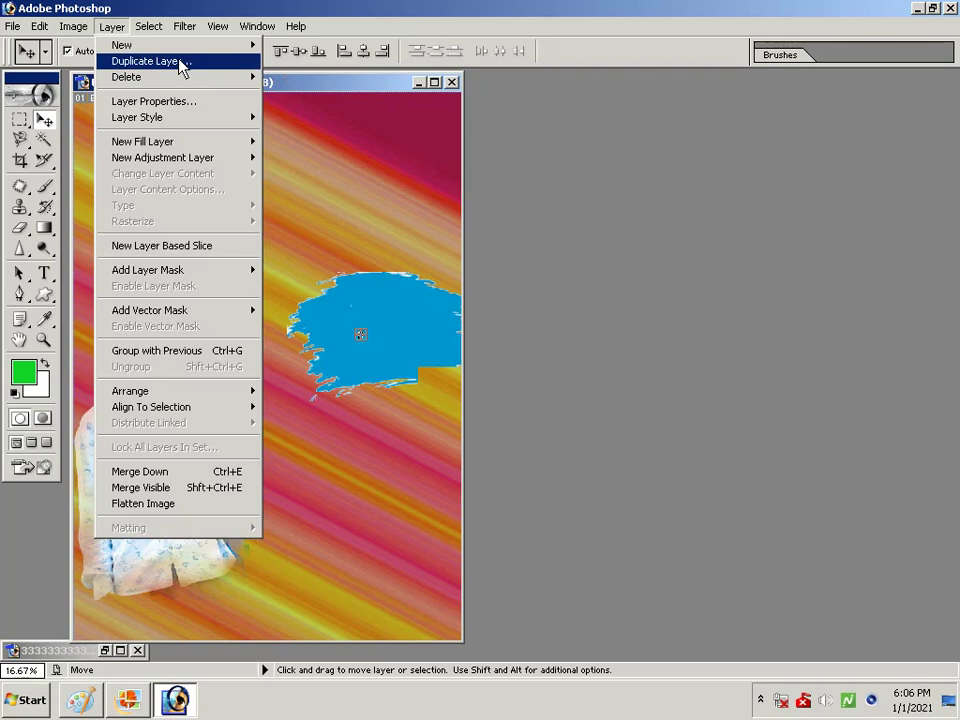
pyautogui.click(299, 79)
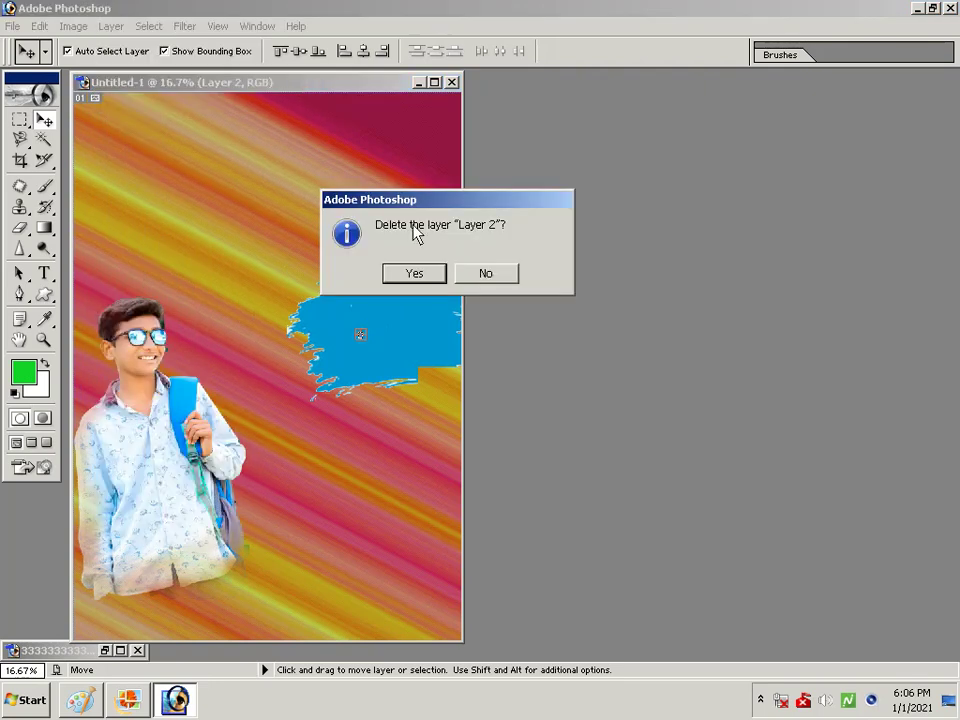
pyautogui.click(414, 273)
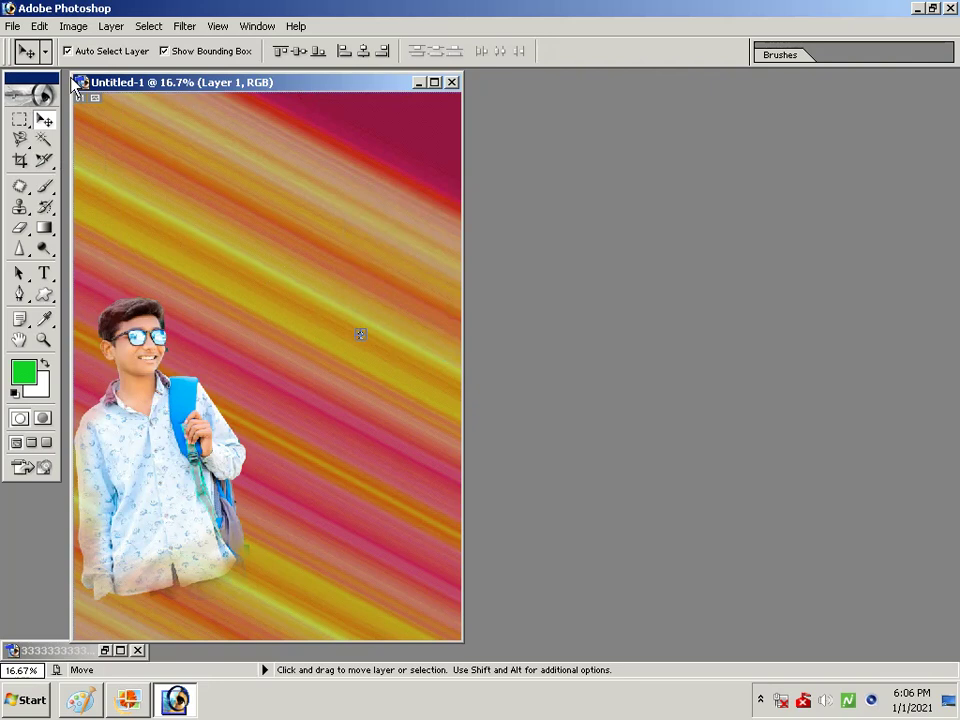
# Dismiss the empty-selection transform errors and delete the boy's Layer 1.
pyautogui.hotkey('ctrl', 't')
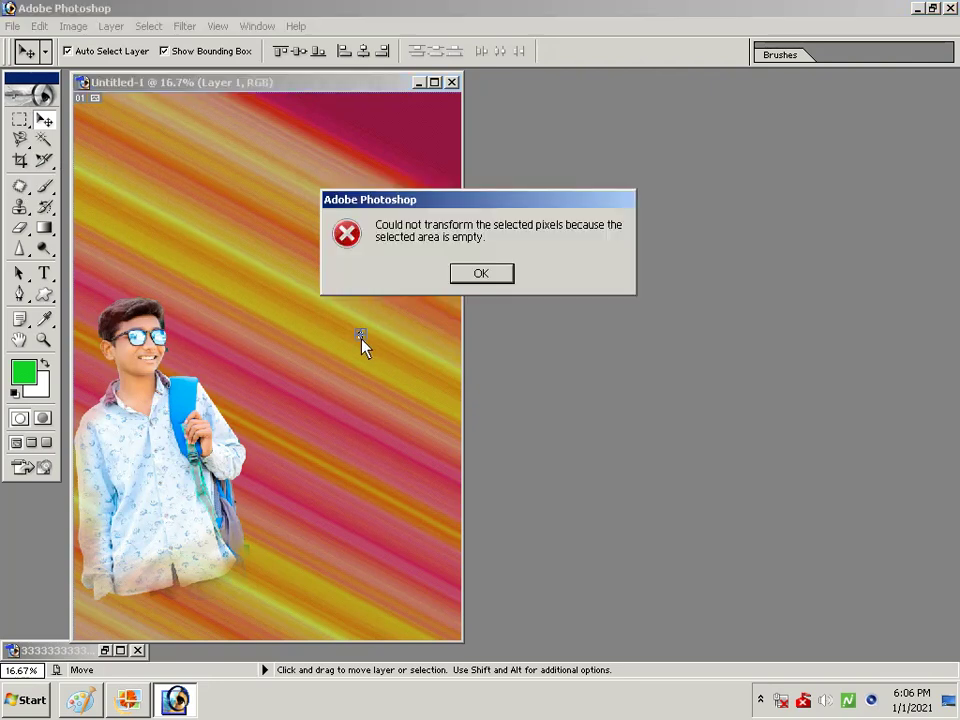
pyautogui.click(476, 274)
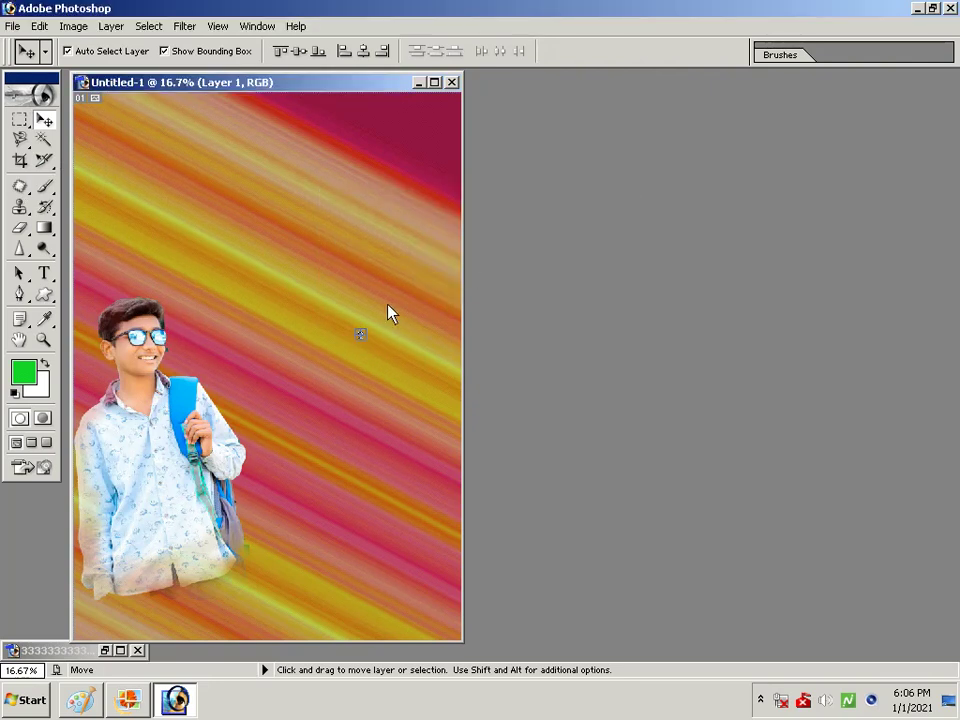
pyautogui.hotkey('ctrl', 't')
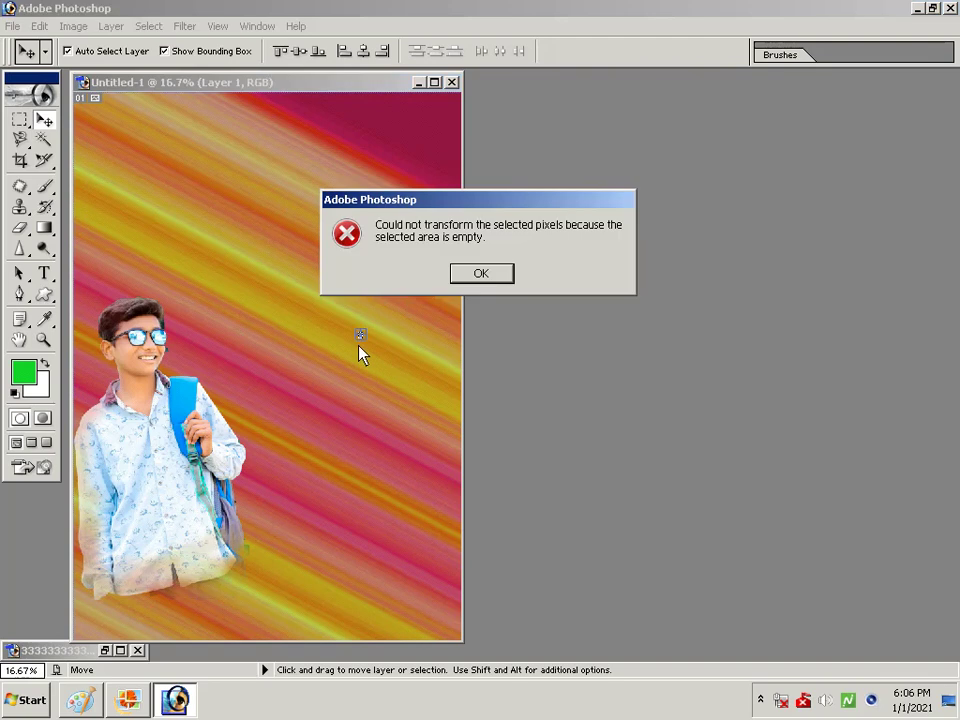
pyautogui.click(478, 275)
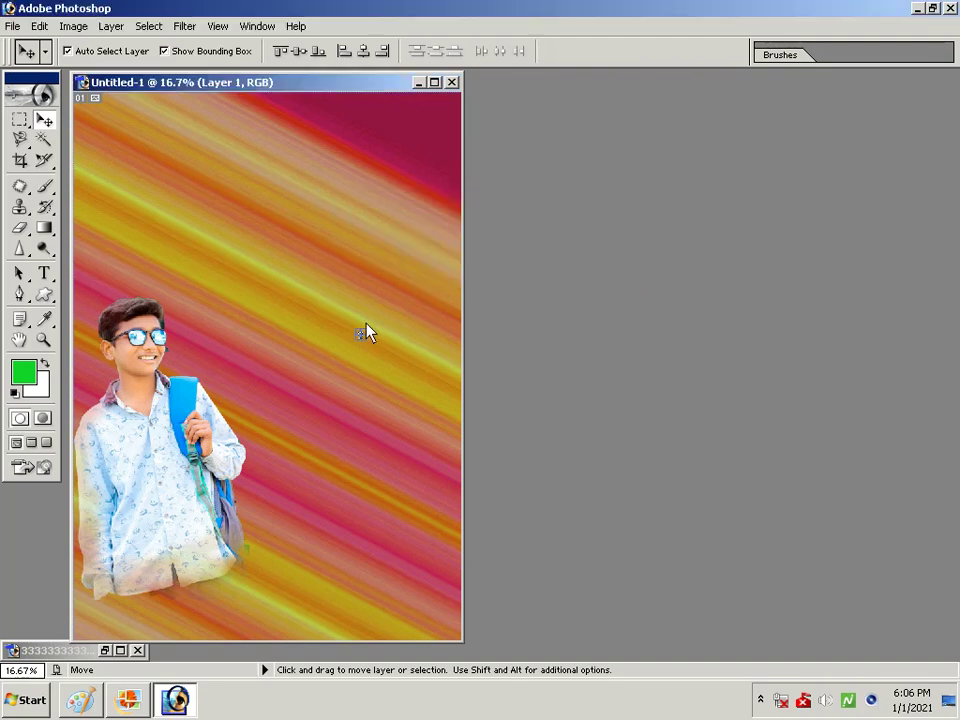
pyautogui.hotkey('ctrl', 't')
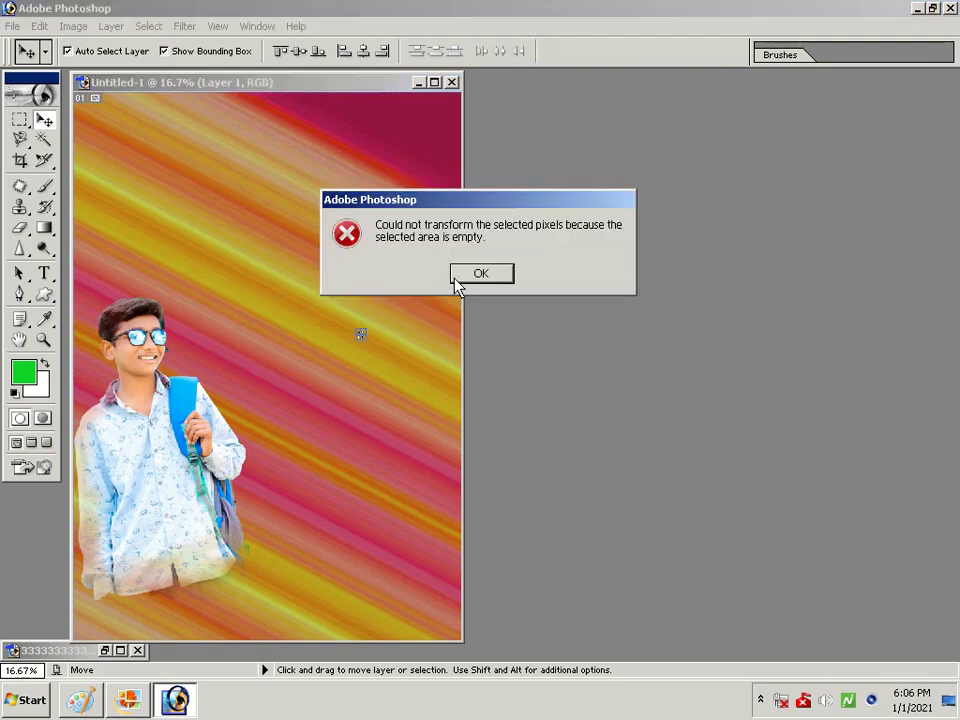
pyautogui.click(470, 274)
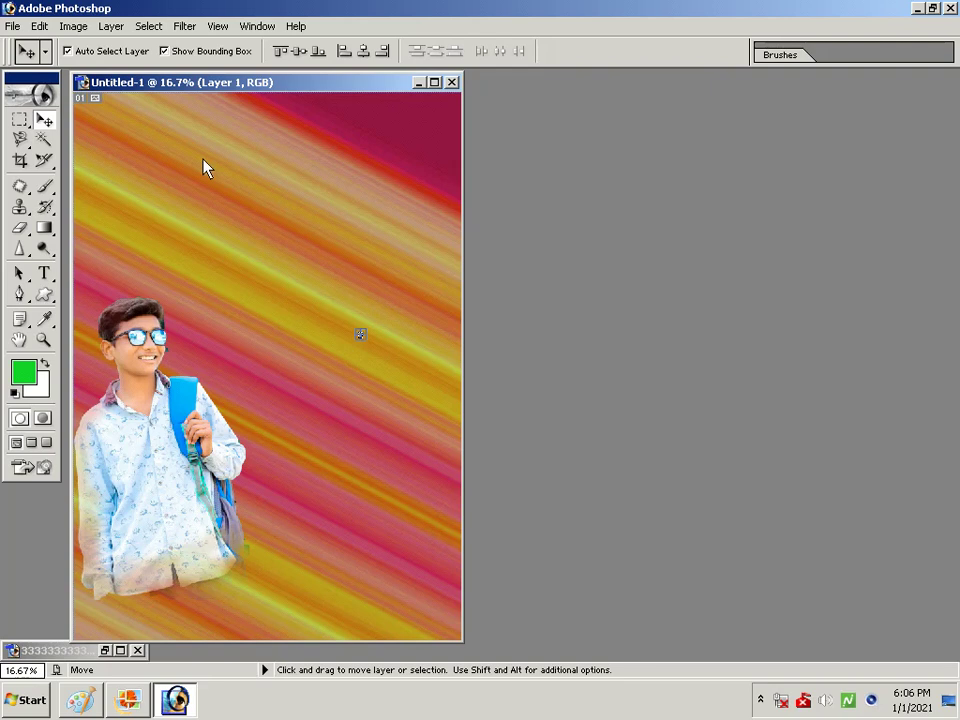
pyautogui.click(105, 27)
pyautogui.moveTo(127, 77)
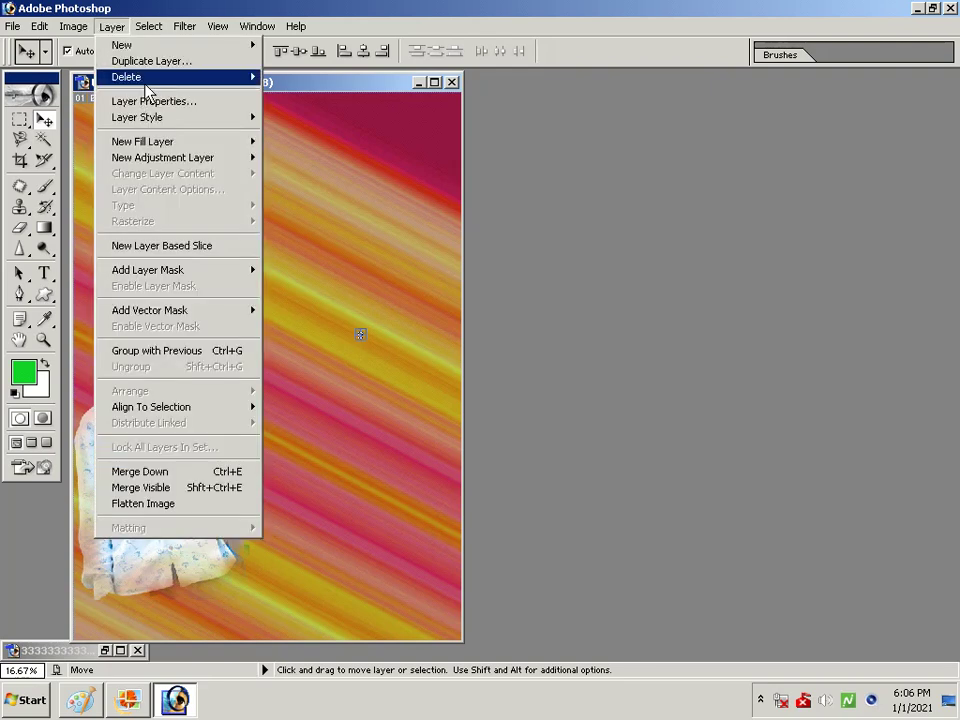
pyautogui.click(288, 78)
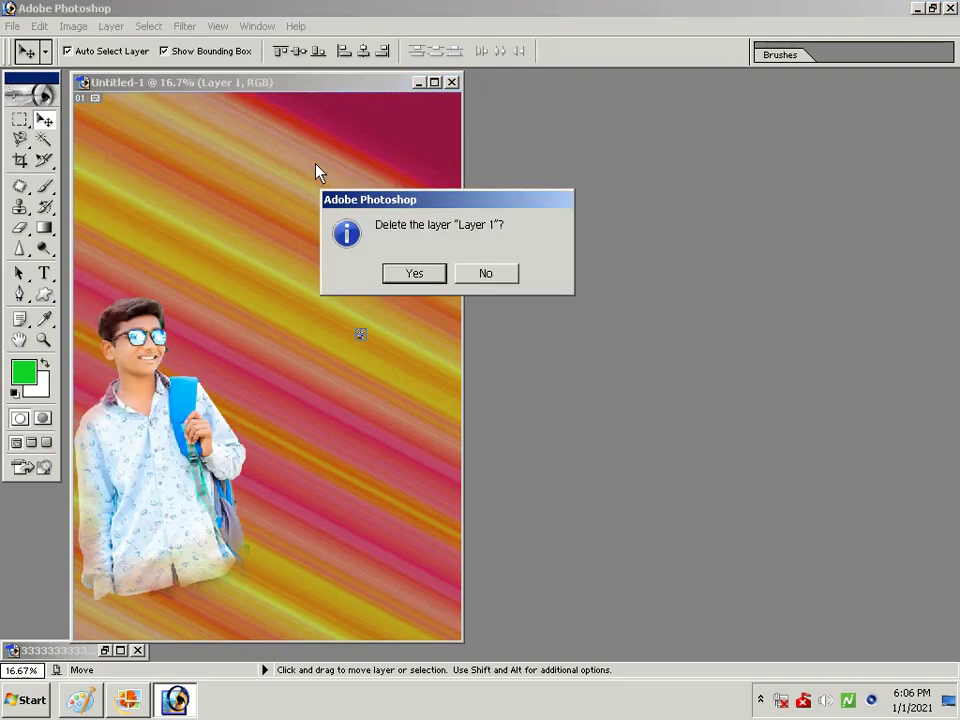
pyautogui.click(405, 276)
# Scale the tiny leftover patch up into a larger square near the centre.
pyautogui.hotkey('ctrl', 't')
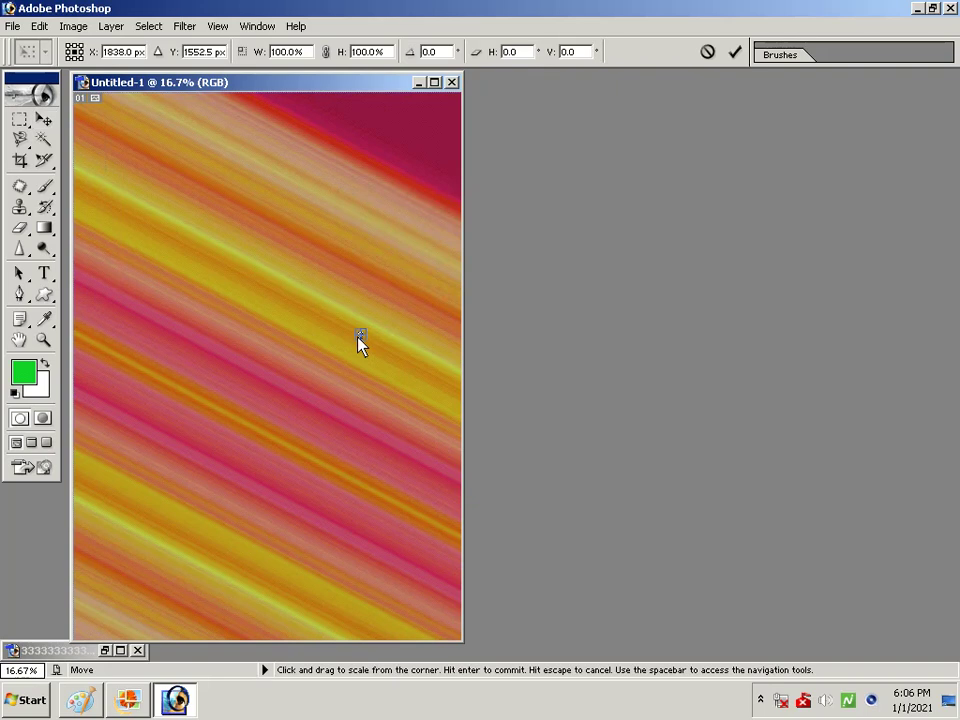
pyautogui.moveTo(360, 343)
pyautogui.mouseDown()
pyautogui.moveTo(343, 388)
pyautogui.moveTo(291, 404)
pyautogui.mouseUp()
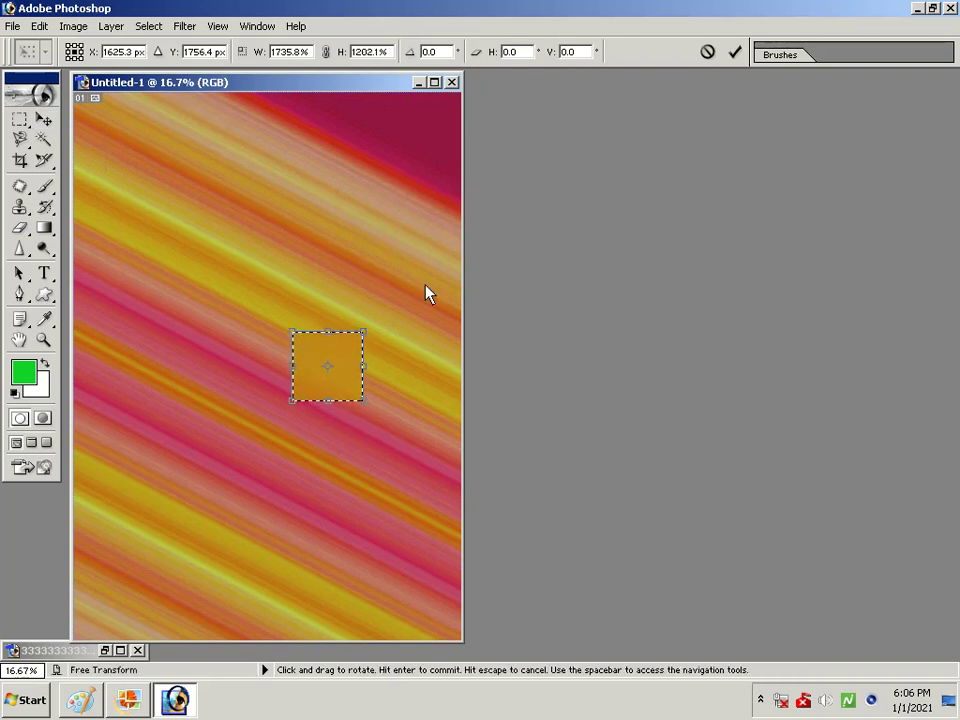
pyautogui.press('Return')
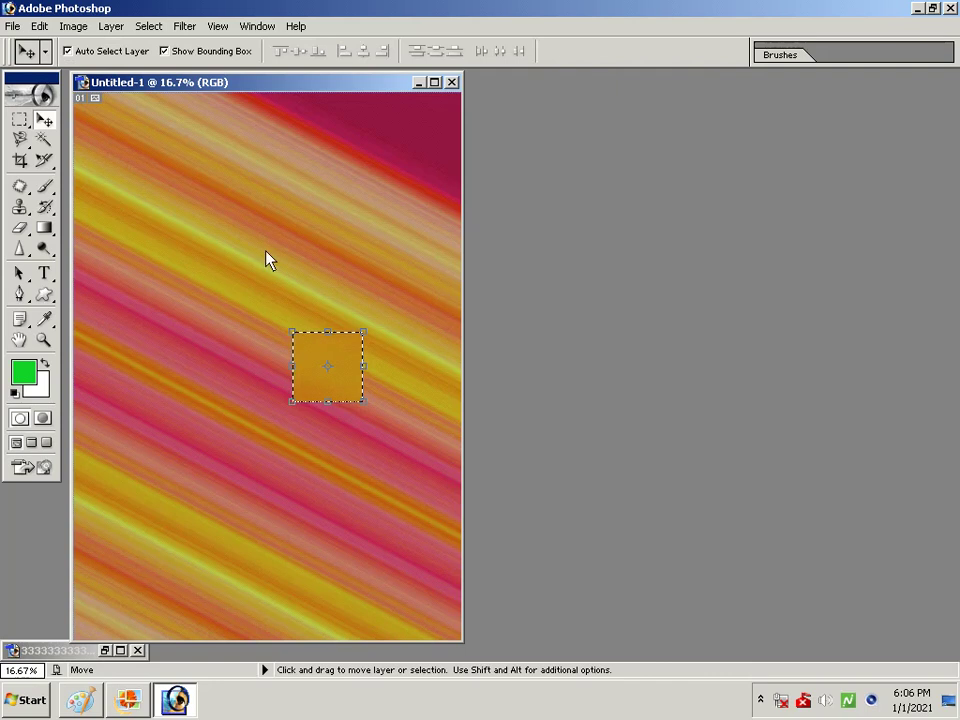
# Deselect the current selection with the Rectangular Marquee tool's right-click menu.
pyautogui.click(19, 119)
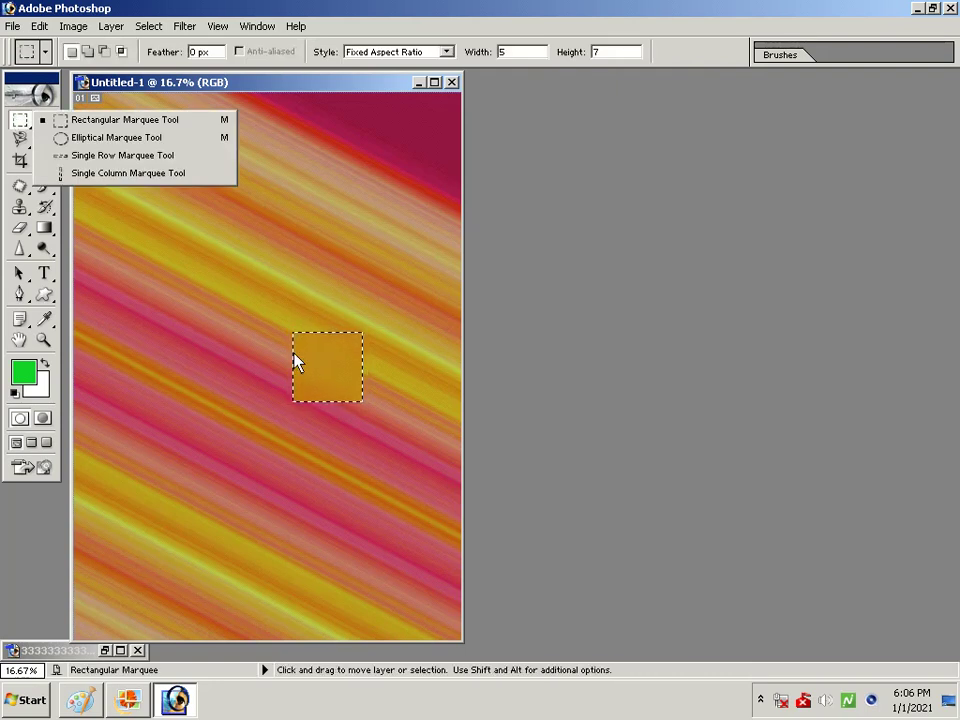
pyautogui.click(250, 325)
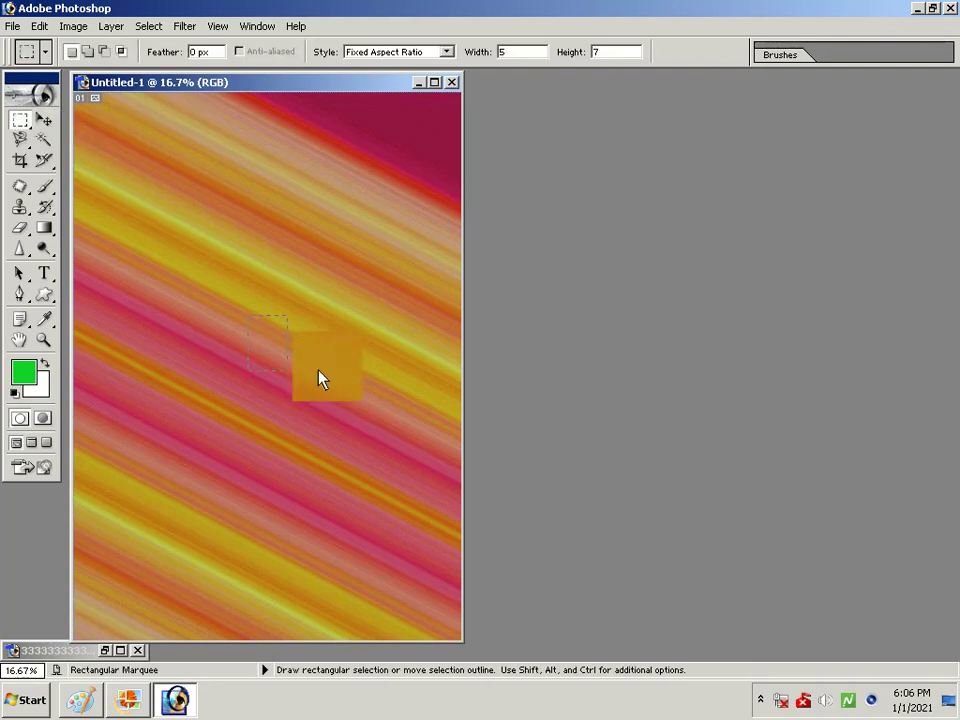
pyautogui.rightClick(316, 340)
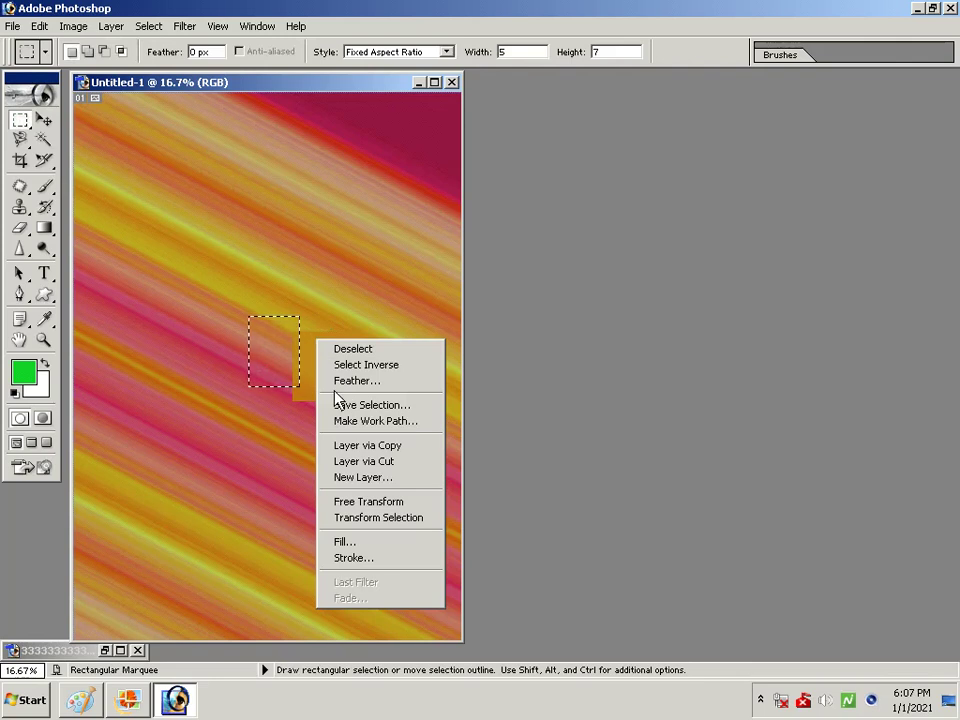
pyautogui.click(358, 349)
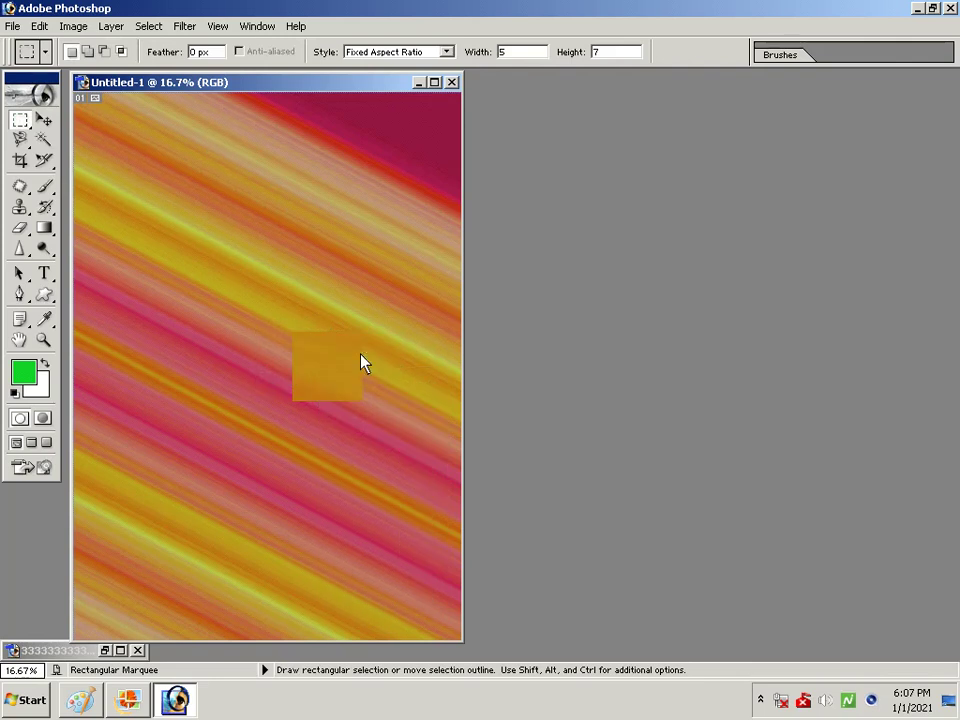
pyautogui.rightClick(363, 362)
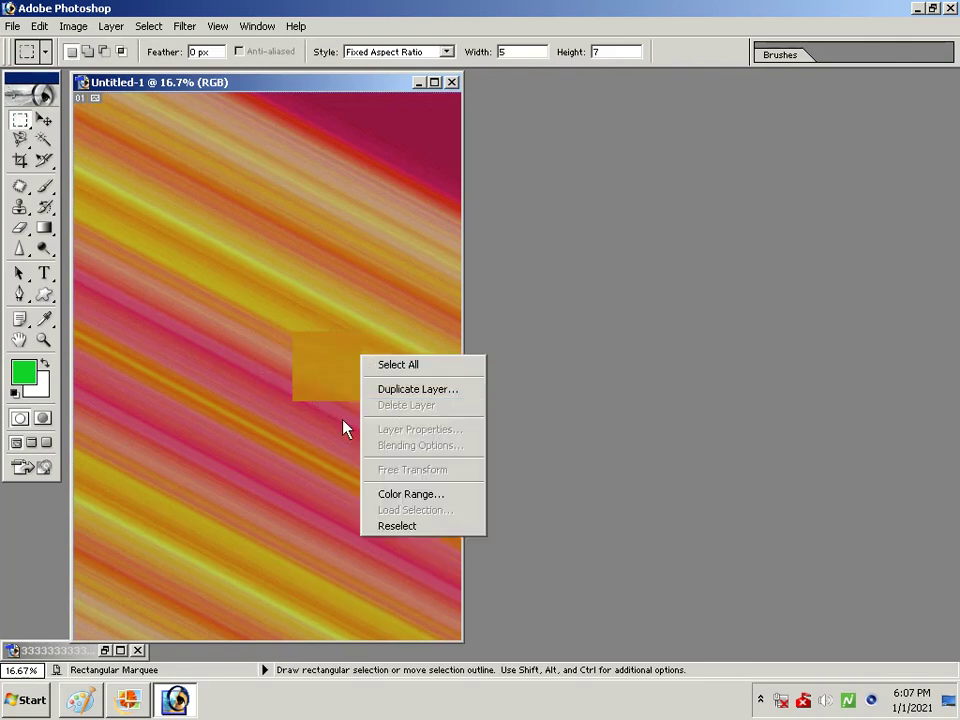
pyautogui.rightClick(304, 364)
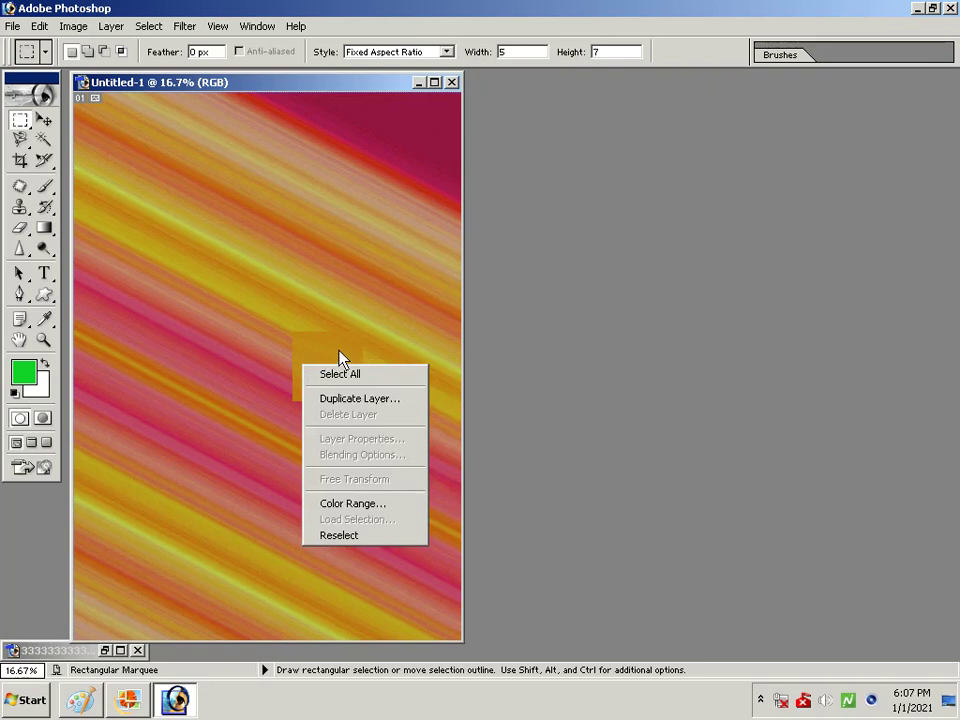
# Step back through History to remove the square and restore the boy layer.
pyautogui.hotkey('ctrl', 'alt', 'z')
pyautogui.hotkey('ctrl', 'alt', 'z')
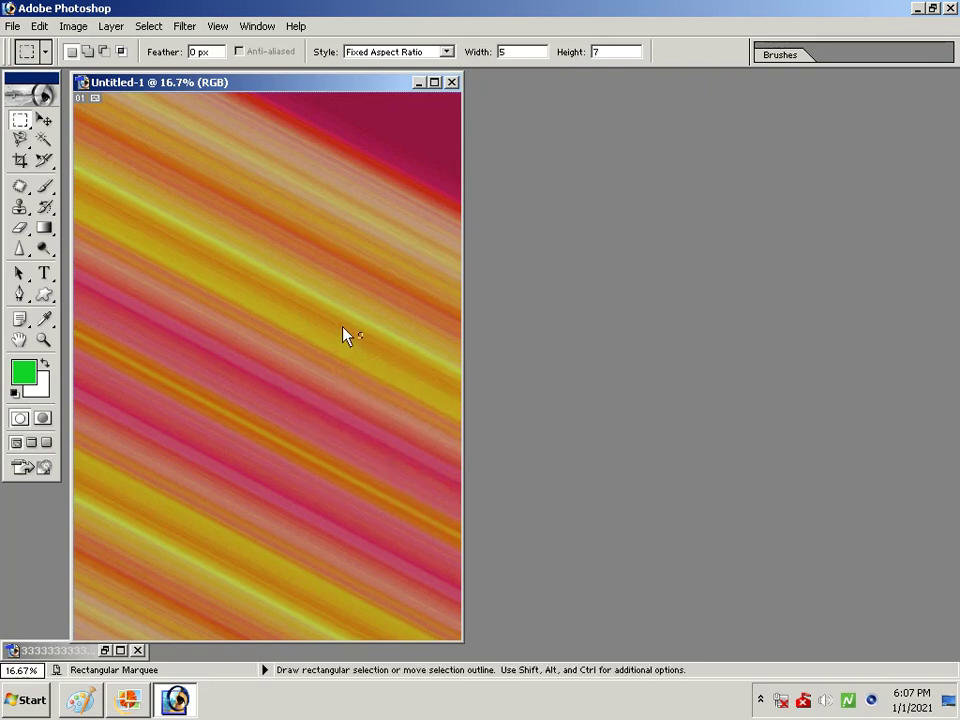
pyautogui.hotkey('ctrl', 'shift', 'z')
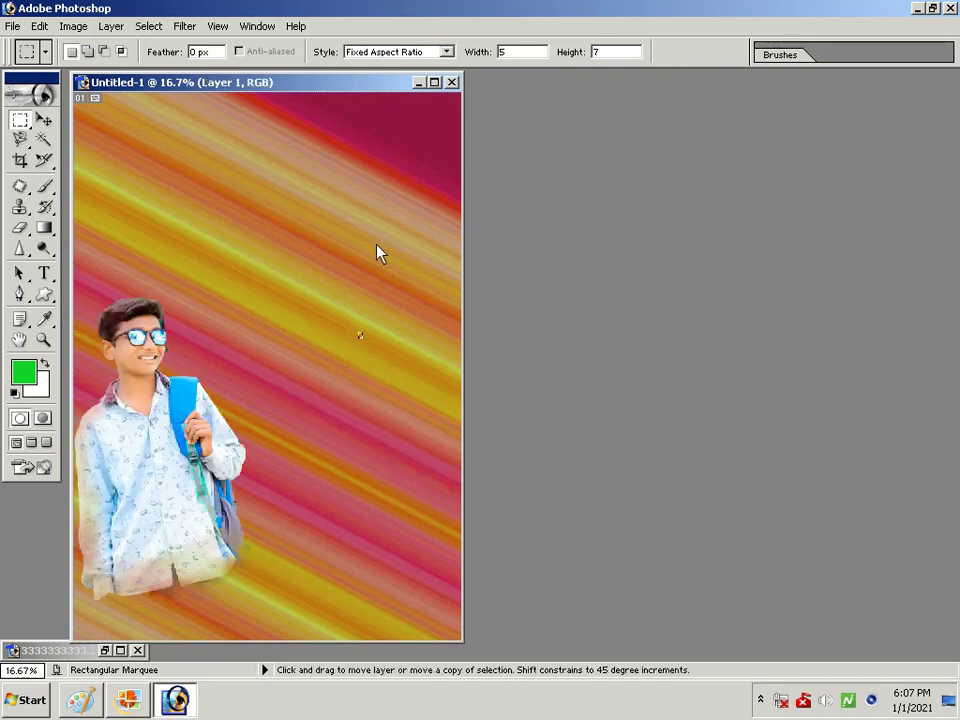
pyautogui.hotkey('ctrl', 'shift', 'z')
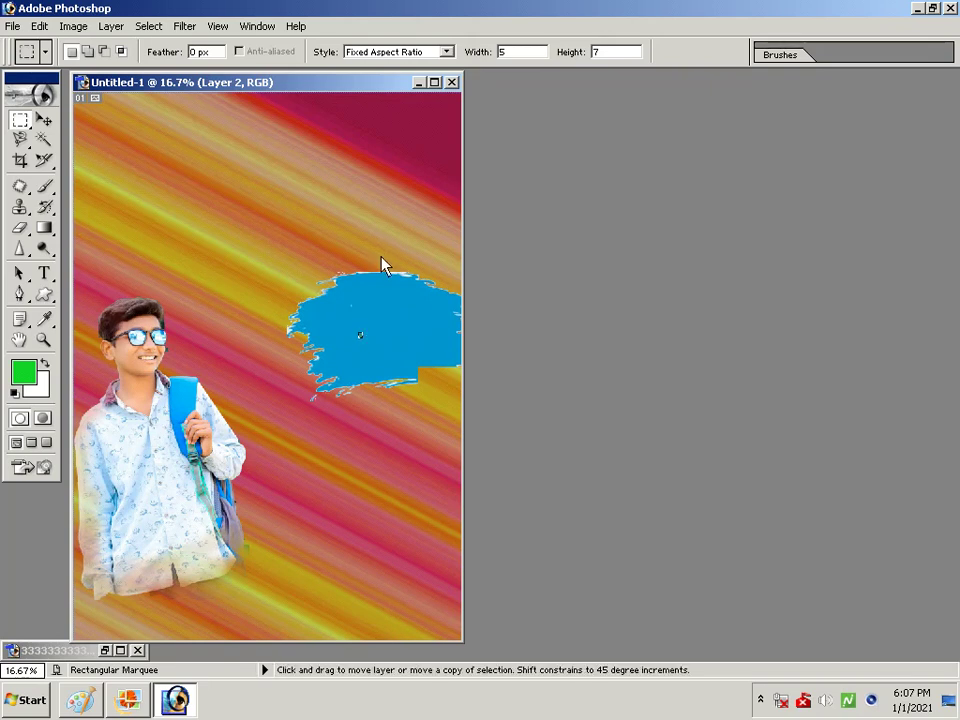
# Undo back to the original blue splash above the boy and deselect it.
pyautogui.hotkey('ctrl', 'shift', 'z')
pyautogui.hotkey('ctrl', 'shift', 'z')
pyautogui.hotkey('ctrl', 'shift', 'z')
pyautogui.hotkey('ctrl', 'shift', 'z')
pyautogui.hotkey('ctrl', 'alt', 'z')
pyautogui.hotkey('ctrl', 'alt', 'z')
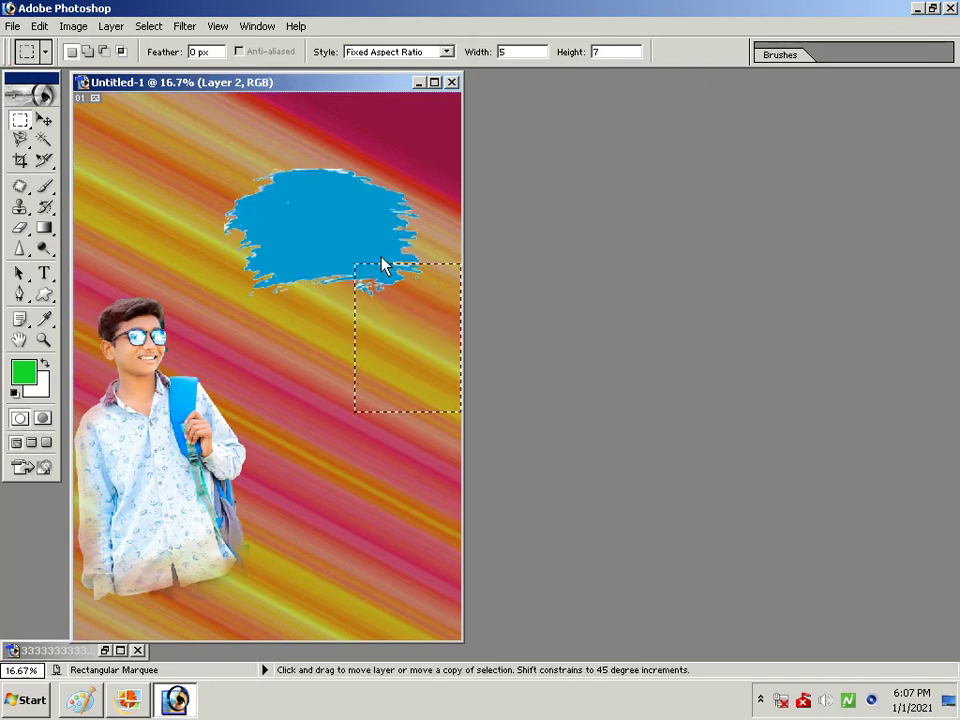
pyautogui.hotkey('ctrl', 'alt', 'z')
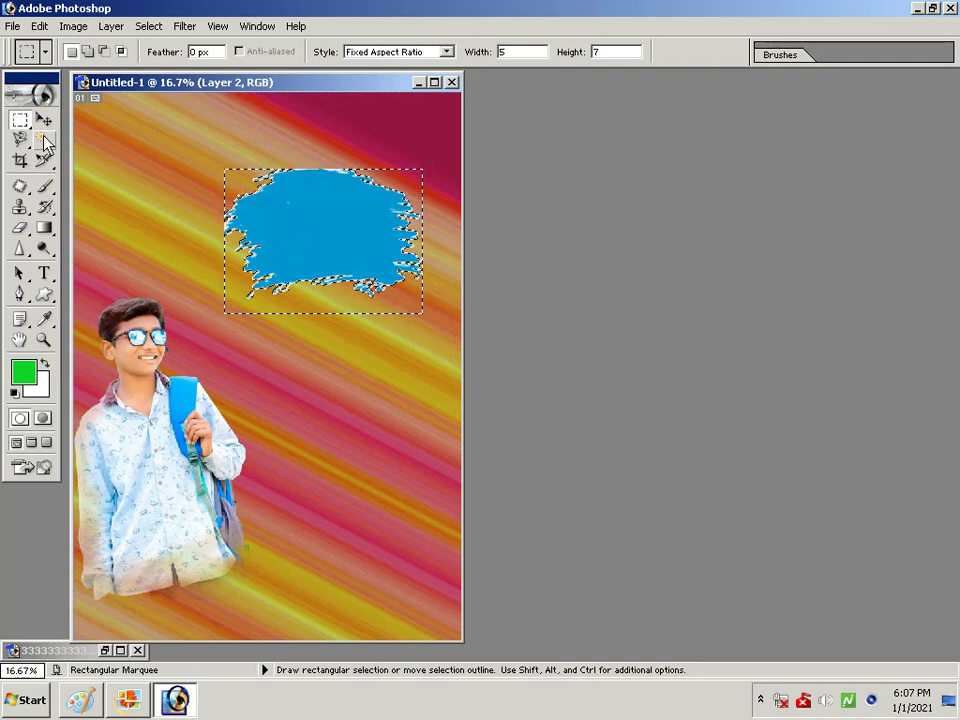
pyautogui.rightClick(306, 244)
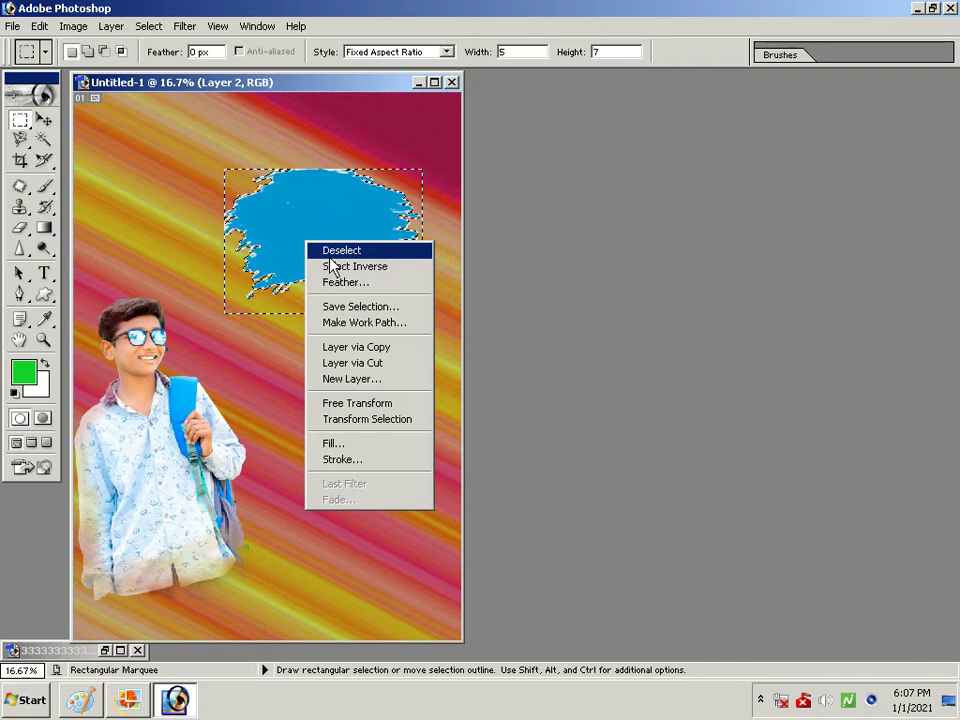
pyautogui.click(330, 252)
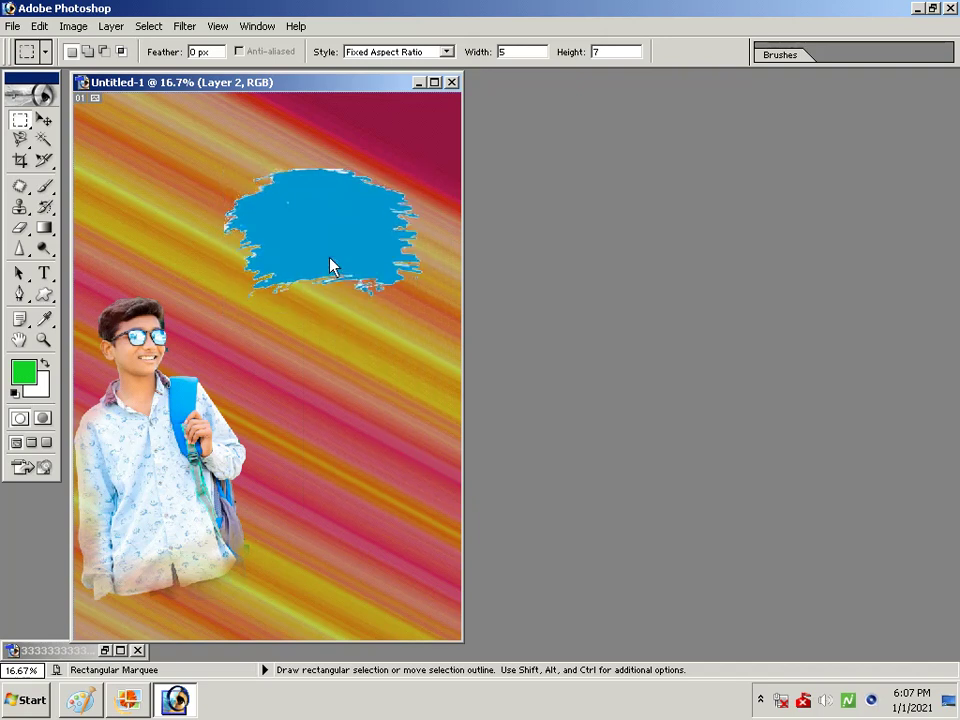
# Place a Horizontal Type insertion point in the blue splash, set to Algerian 36 pt.
pyautogui.click(46, 273)
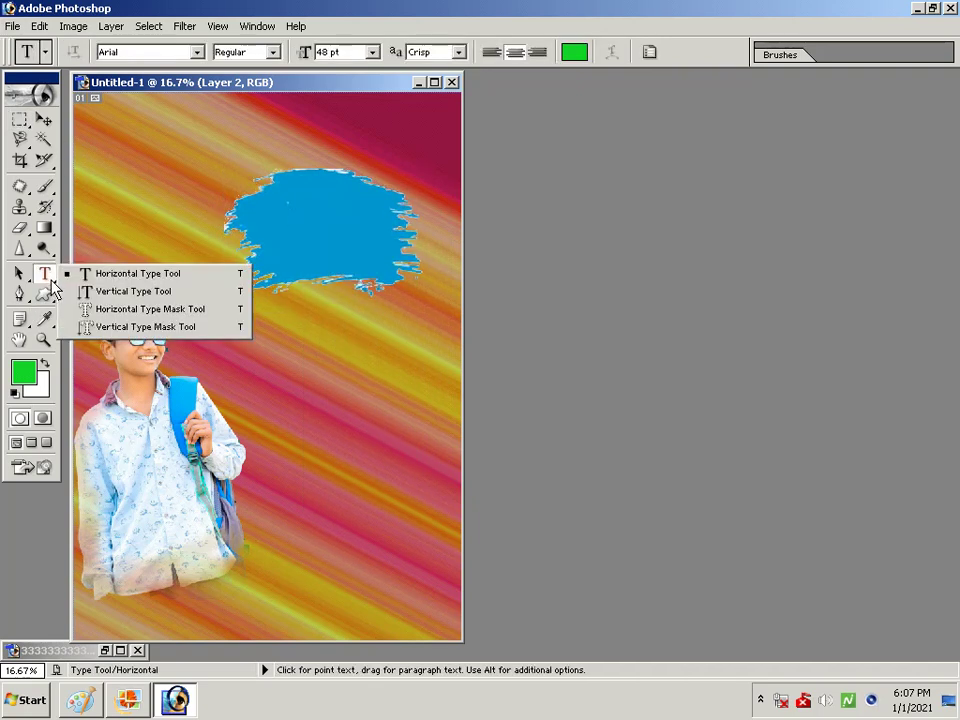
pyautogui.click(266, 240)
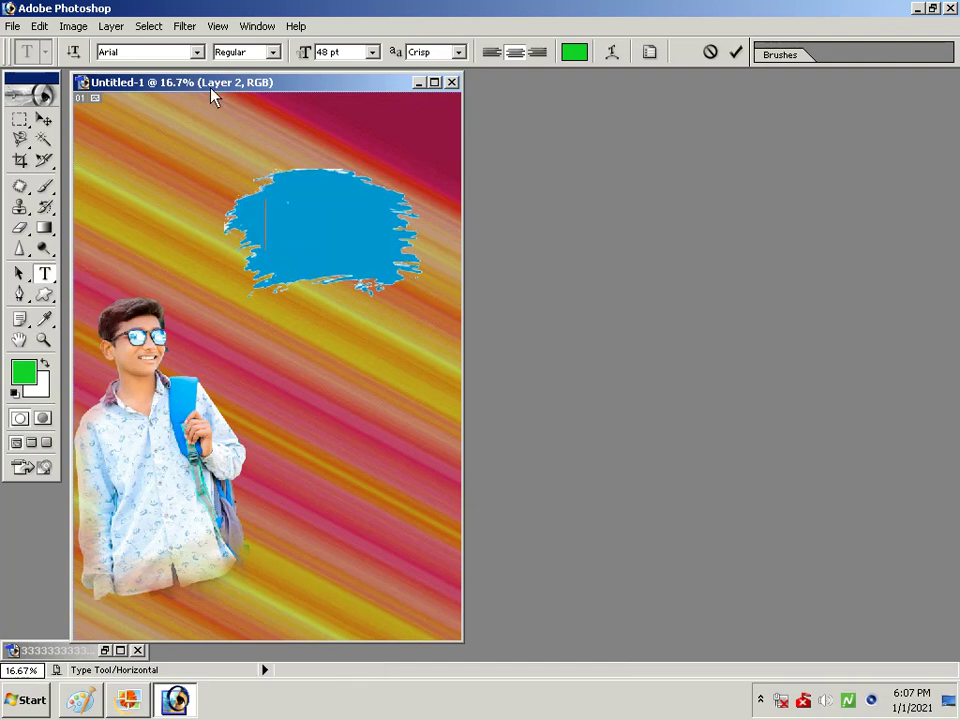
pyautogui.click(197, 52)
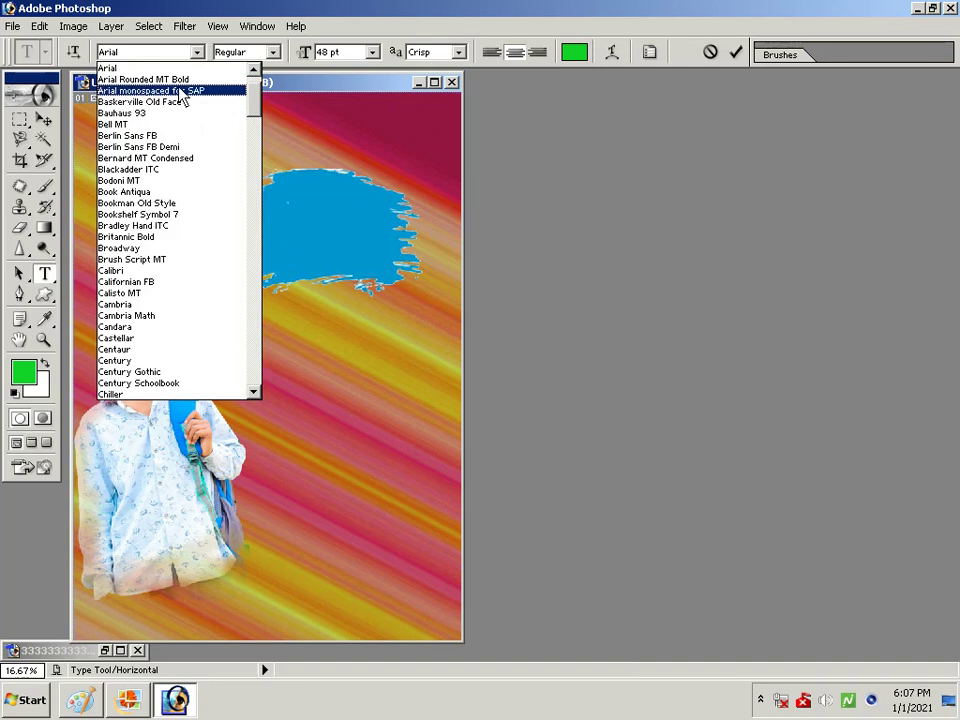
pyautogui.scroll(2, 183, 93)
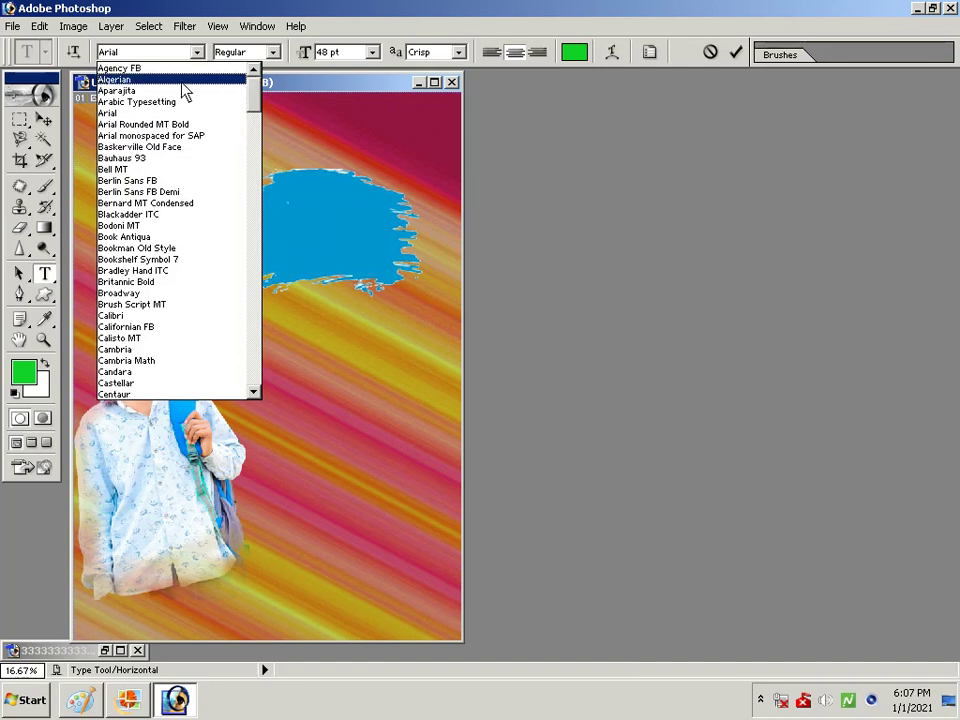
pyautogui.click(183, 82)
pyautogui.click(372, 52)
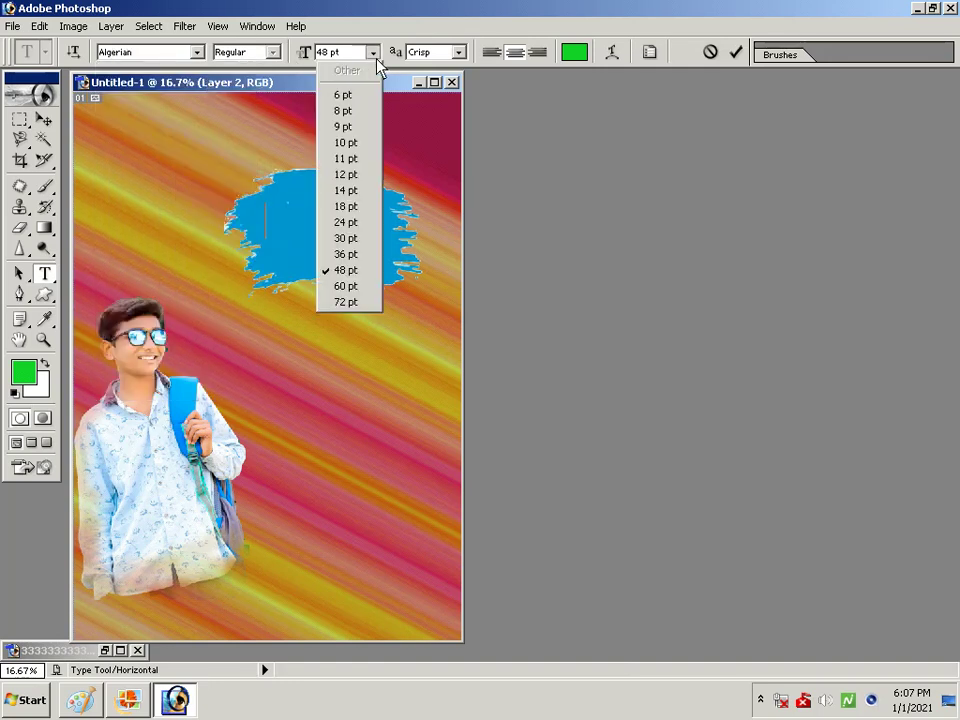
pyautogui.click(366, 240)
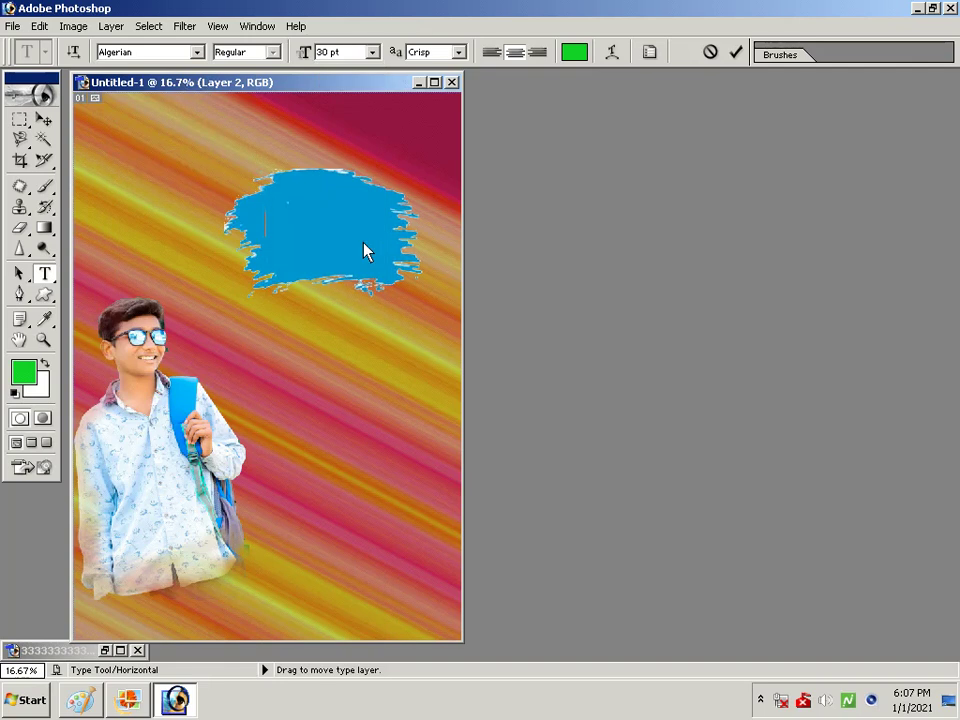
pyautogui.click(373, 52)
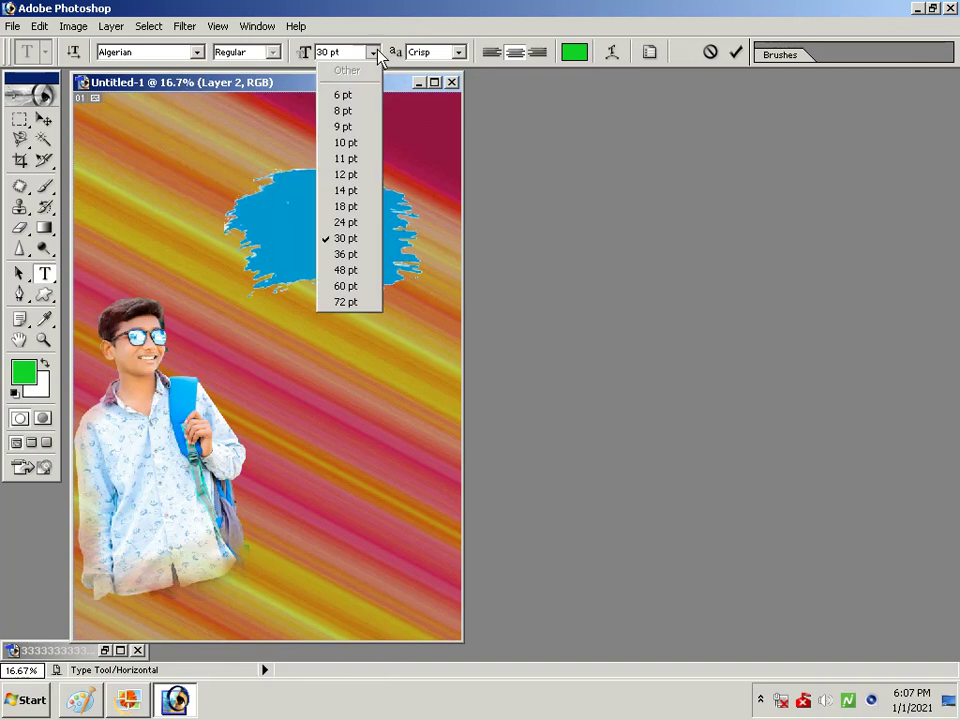
pyautogui.click(343, 254)
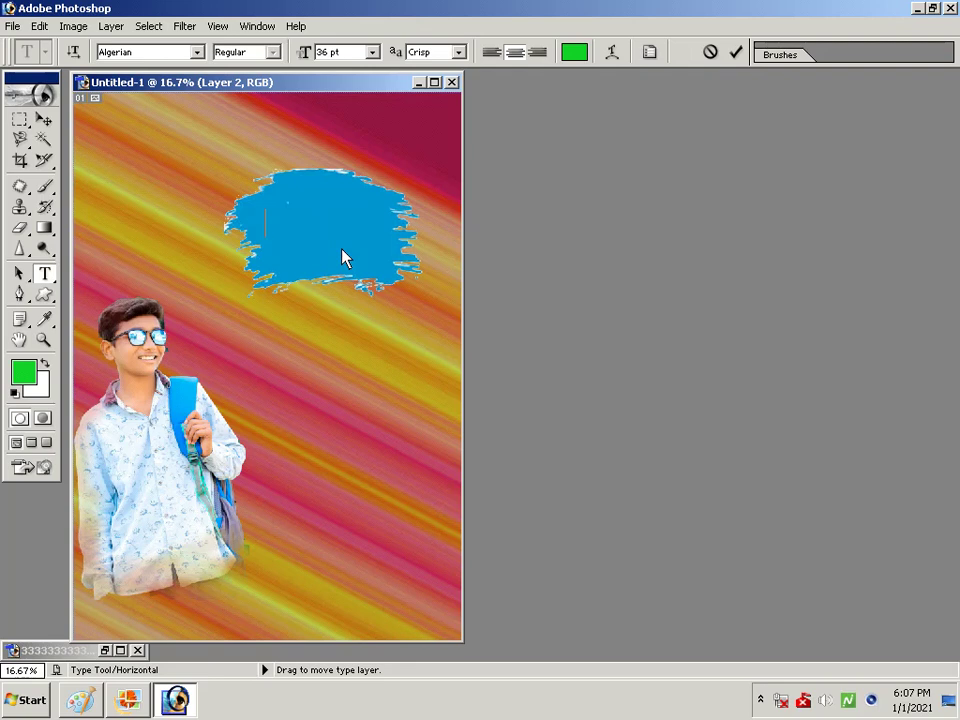
# Type 'HAPPY BIRTHDAY' across the blue splash, removing the extra trailing Y.
pyautogui.write('HAPP')
pyautogui.write('Y')
pyautogui.click(332, 224)
pyautogui.write('BIRTHD')
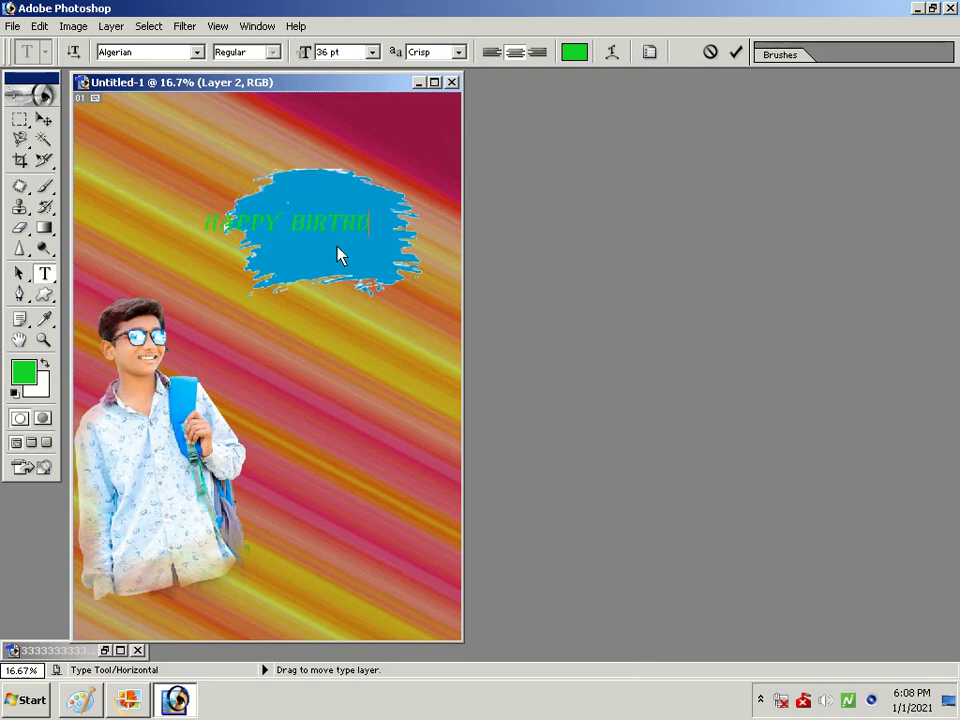
pyautogui.write('AYY')
pyautogui.press('BackSpace')
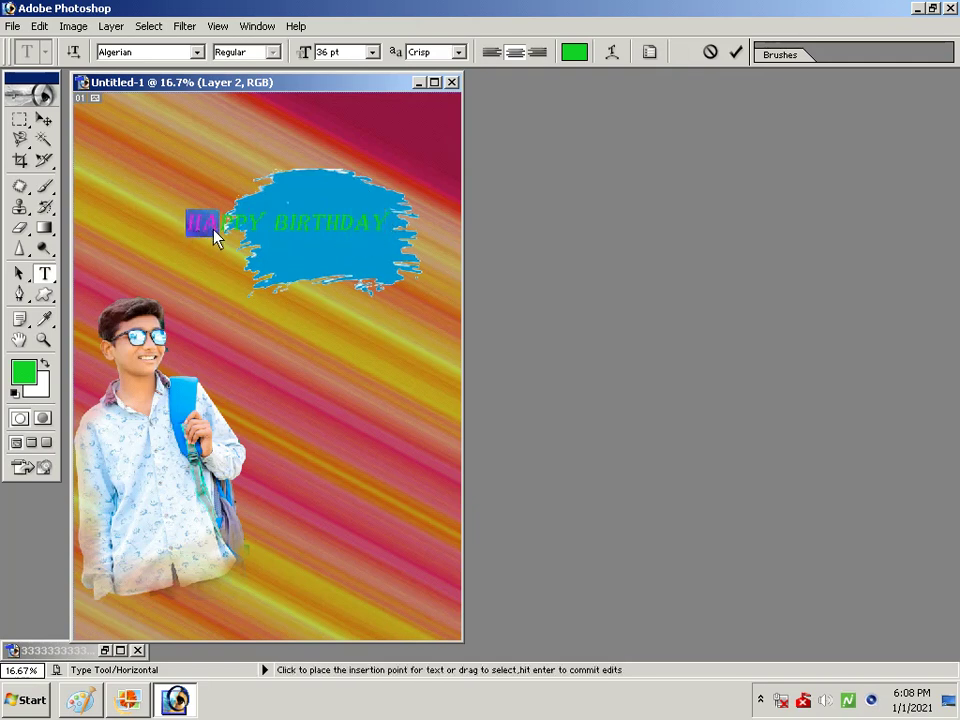
# Resize the HAPPY BIRTHDAY text to 24 pt and position it inside the blue splash.
pyautogui.moveTo(213, 229); pyautogui.dragTo(347, 233)
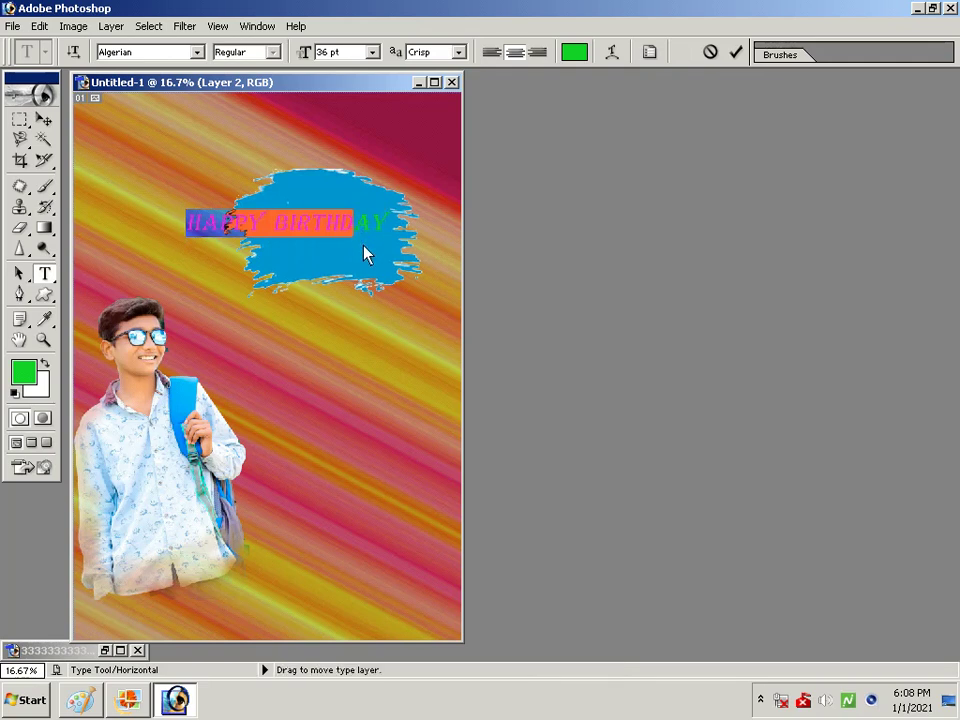
pyautogui.moveTo(364, 254)
pyautogui.mouseDown()
pyautogui.moveTo(365, 240)
pyautogui.moveTo(180, 246)
pyautogui.mouseUp()
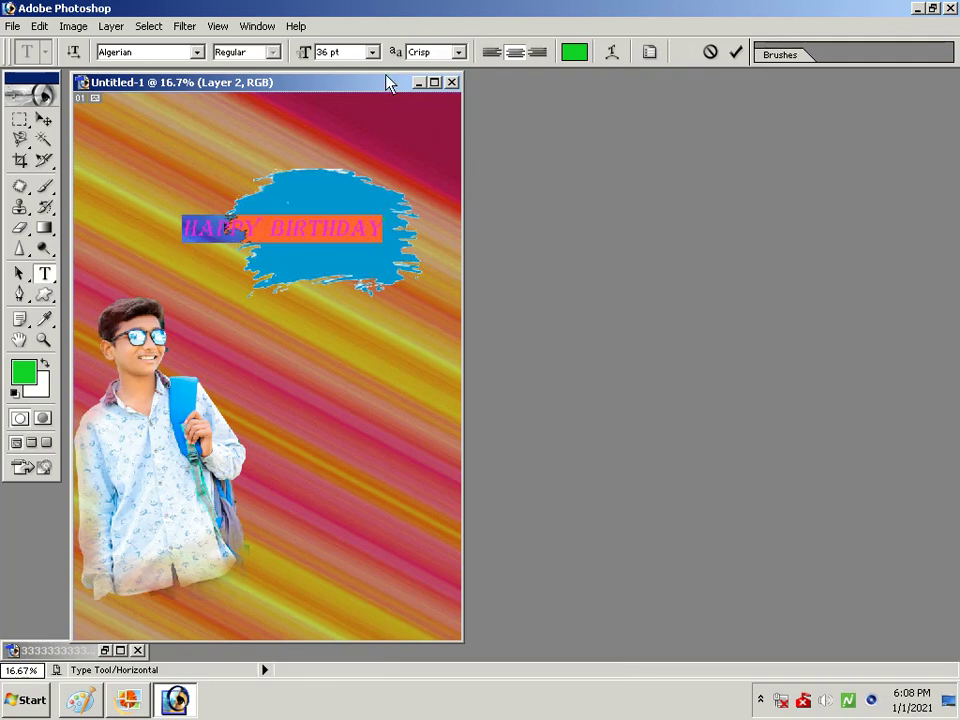
pyautogui.click(372, 52)
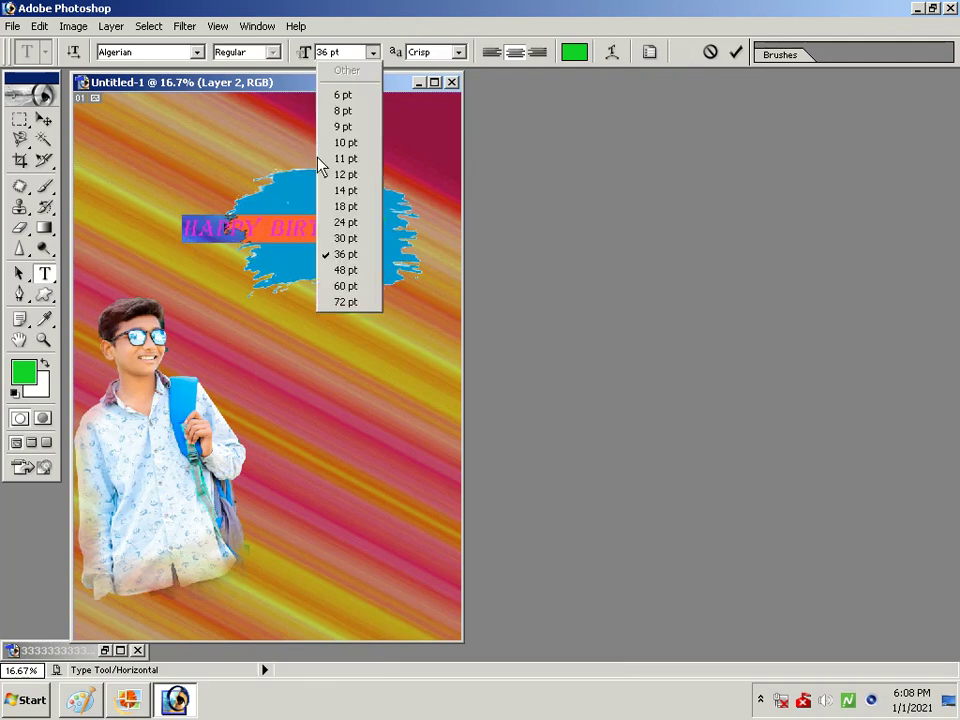
pyautogui.click(338, 222)
pyautogui.moveTo(292, 243); pyautogui.dragTo(337, 251)
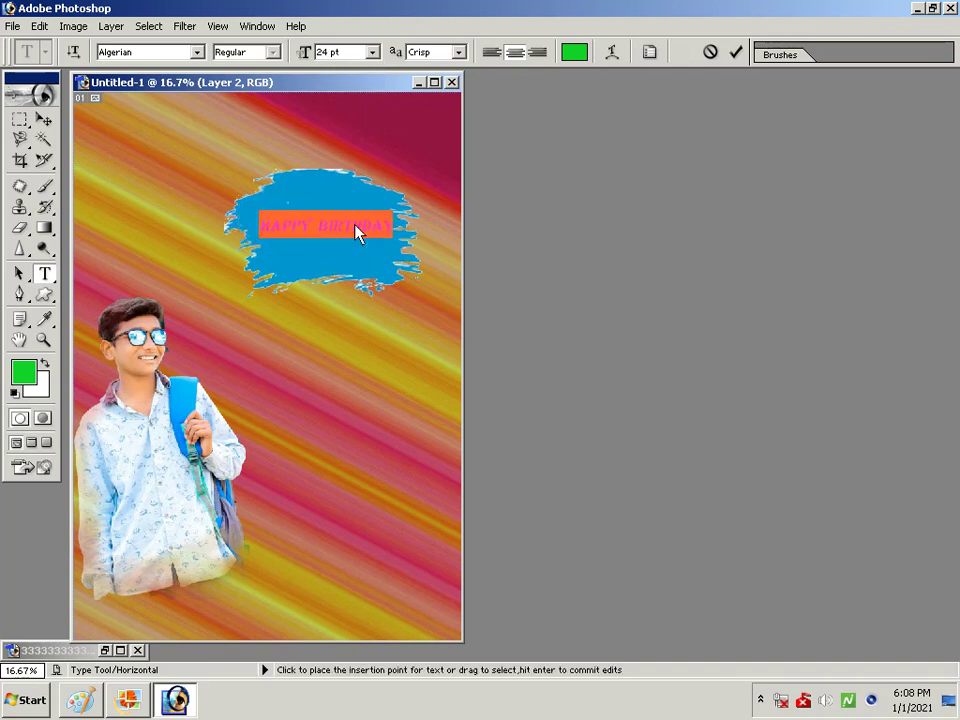
# Set the HAPPY BIRTHDAY text colour to dark navy 000033 in the Color Picker.
pyautogui.click(578, 53)
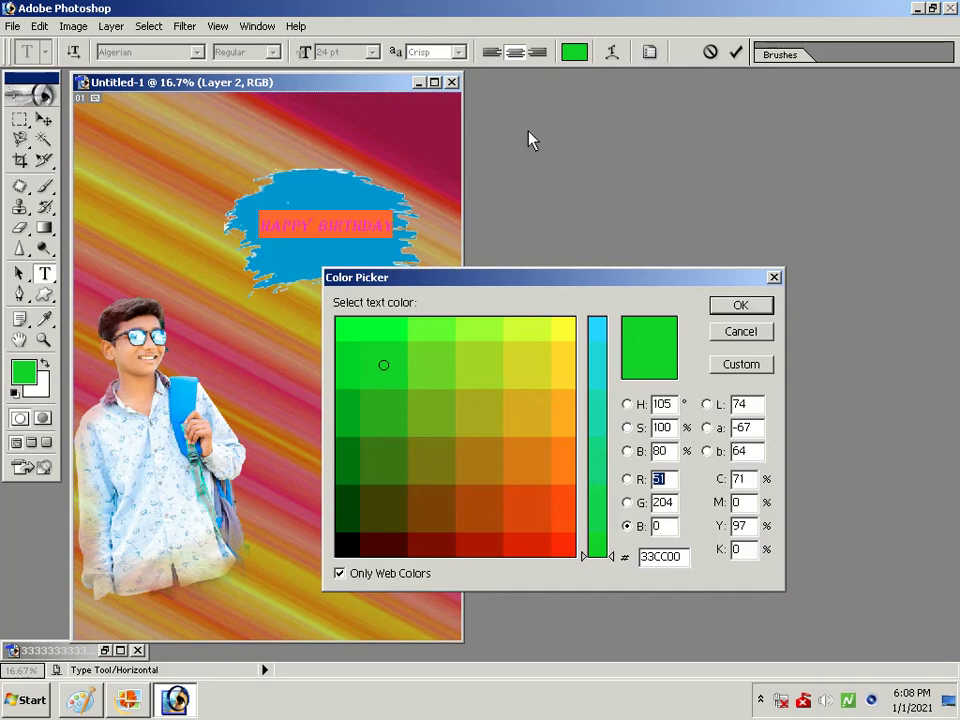
pyautogui.hotkey('shift', 'Down')
pyautogui.click(600, 378)
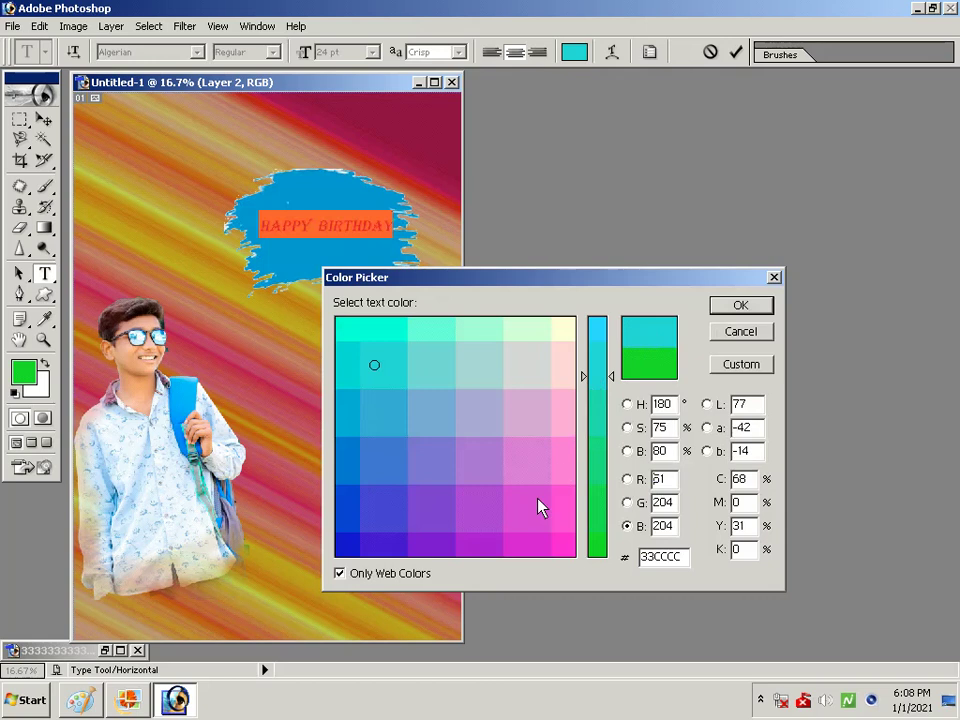
pyautogui.press('Down')
pyautogui.press('Down')
pyautogui.press('Down')
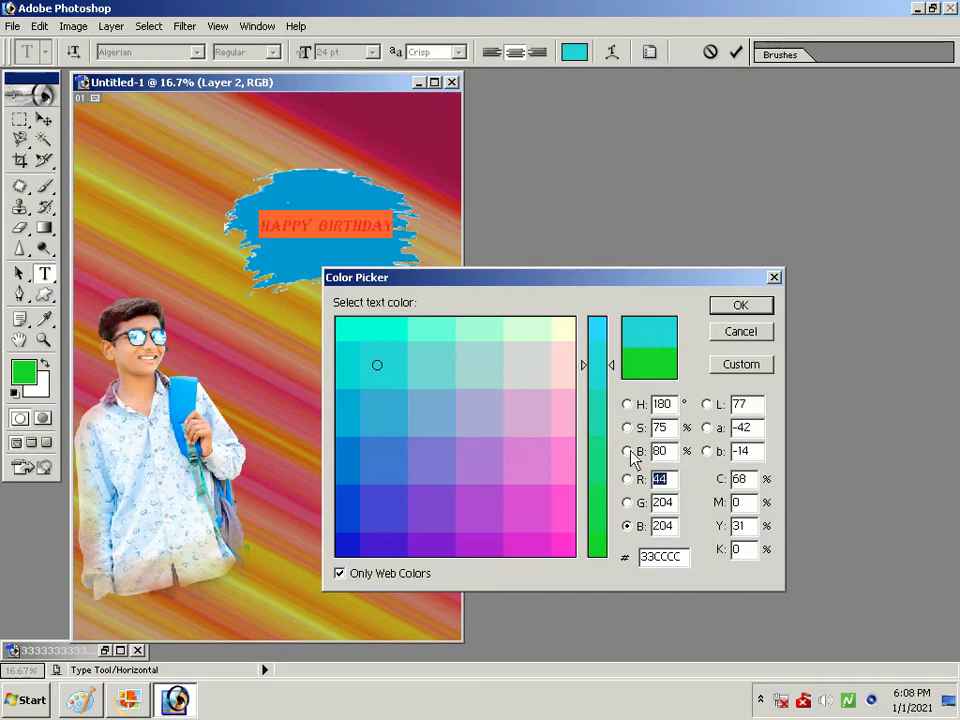
pyautogui.press('Down')
pyautogui.press('Down')
pyautogui.press('Down')
pyautogui.press('Down')
pyautogui.press('Down')
pyautogui.press('Down')
pyautogui.press('Down')
pyautogui.press('Down')
pyautogui.press('Down')
pyautogui.press('Down')
pyautogui.press('Down')
pyautogui.press('Down')
pyautogui.press('Down')
pyautogui.press('Down')
pyautogui.press('Down')
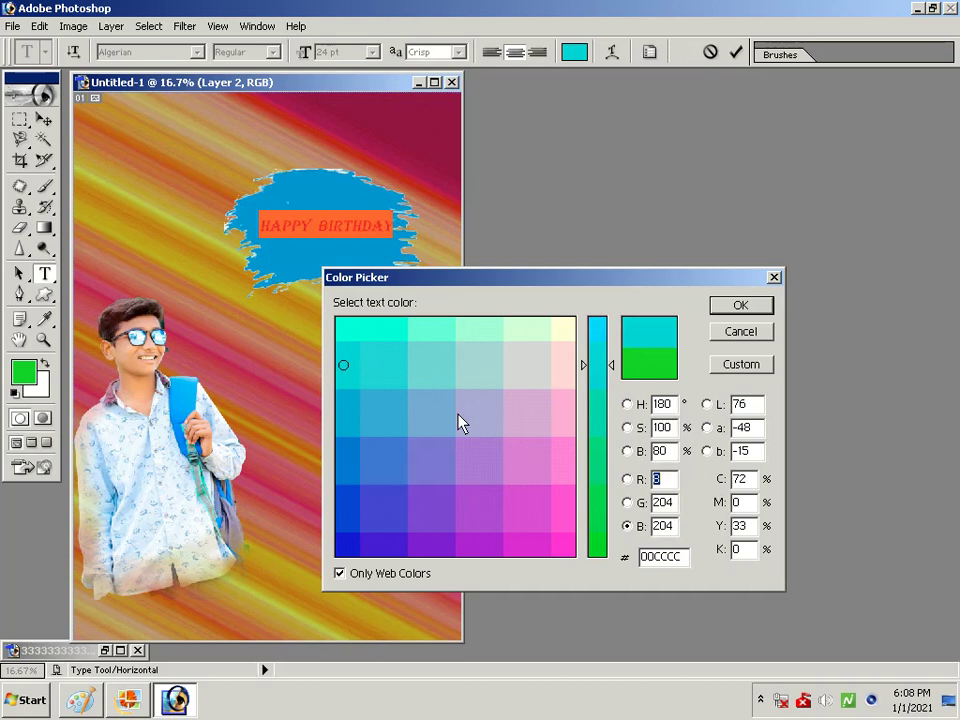
pyautogui.moveTo(410, 498)
pyautogui.mouseDown()
pyautogui.moveTo(530, 506)
pyautogui.moveTo(534, 516)
pyautogui.mouseUp()
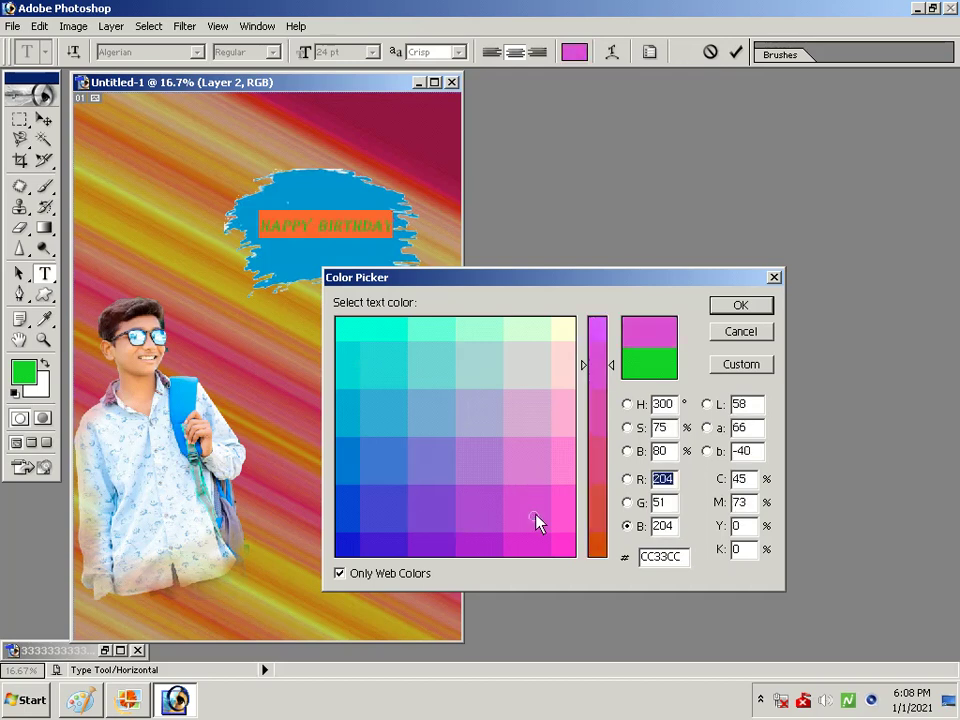
pyautogui.click(358, 548)
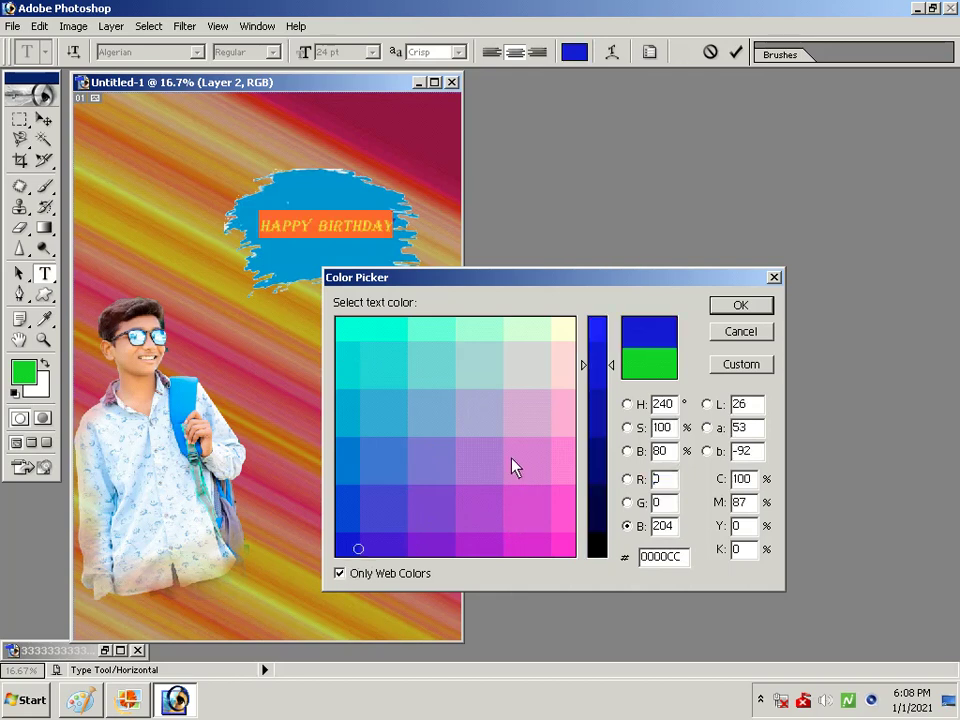
pyautogui.click(598, 506)
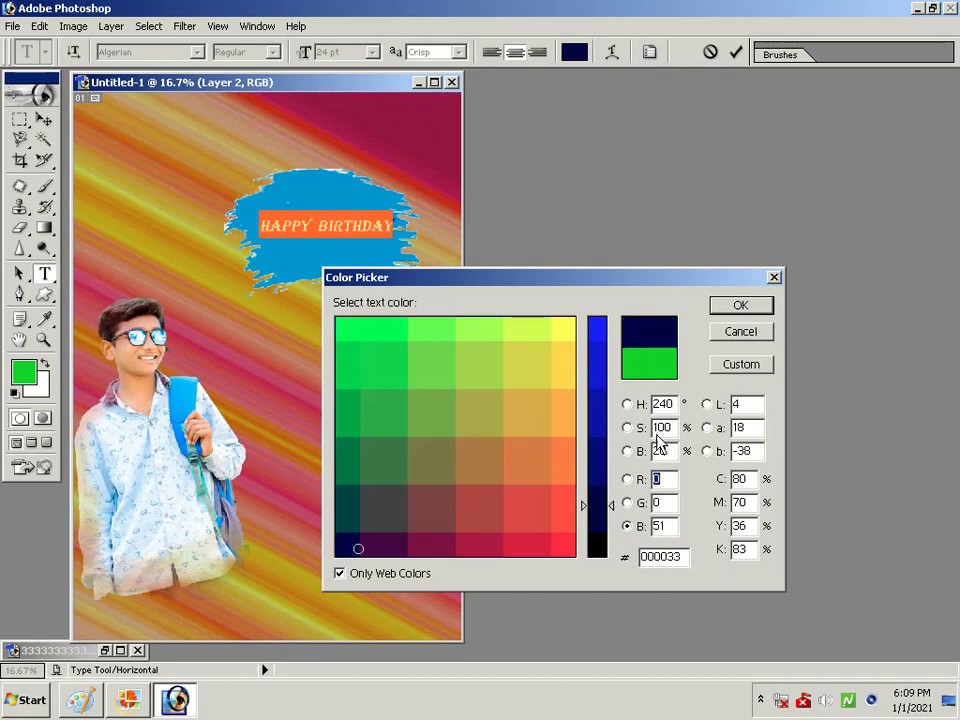
pyautogui.click(748, 306)
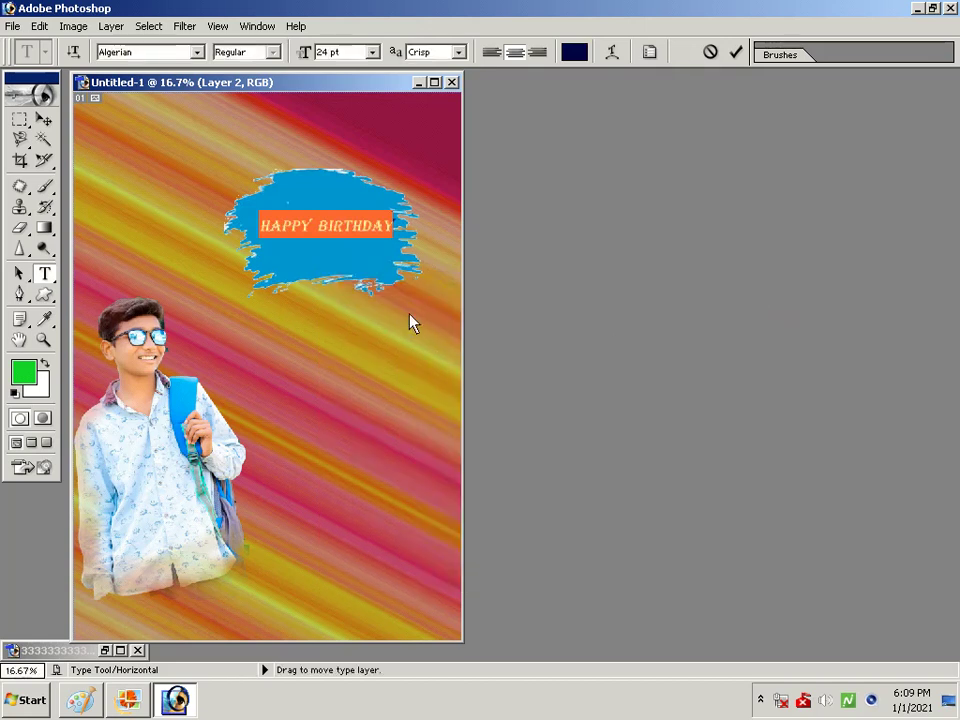
# Commit the navy HAPPY BIRTHDAY text and make the blue splash Layer 2 active.
pyautogui.click(364, 236)
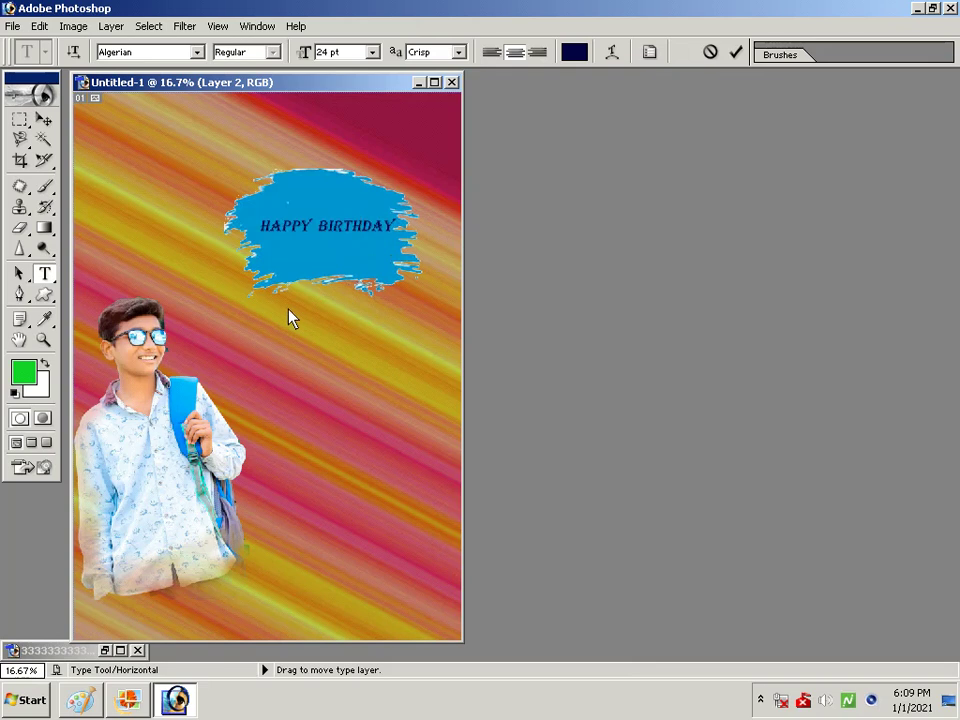
pyautogui.click(43, 119)
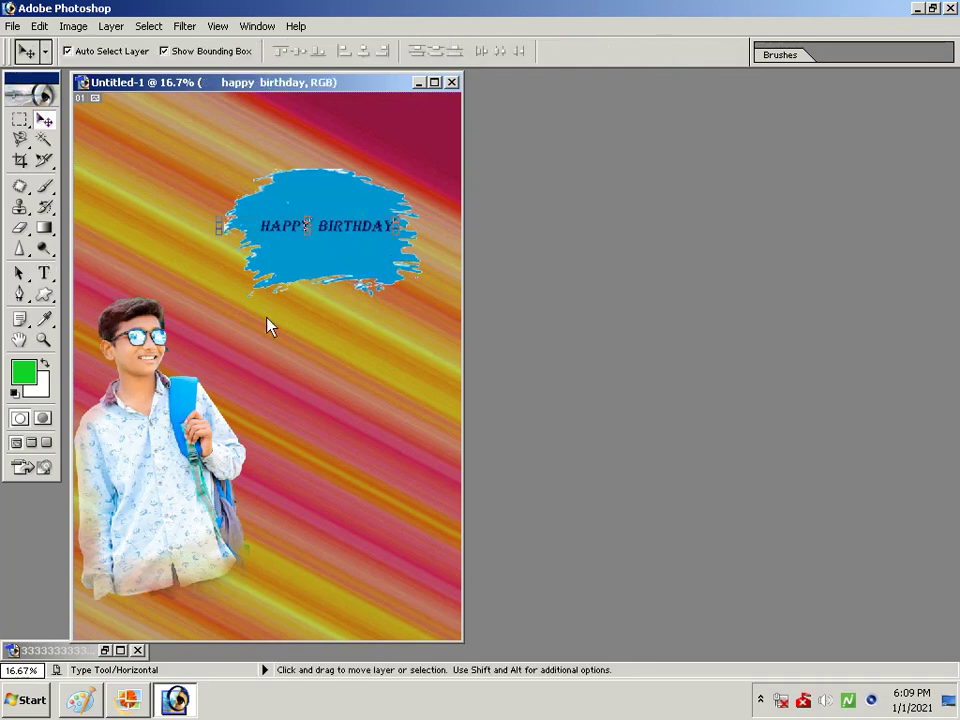
pyautogui.hotkey('ctrl', 't')
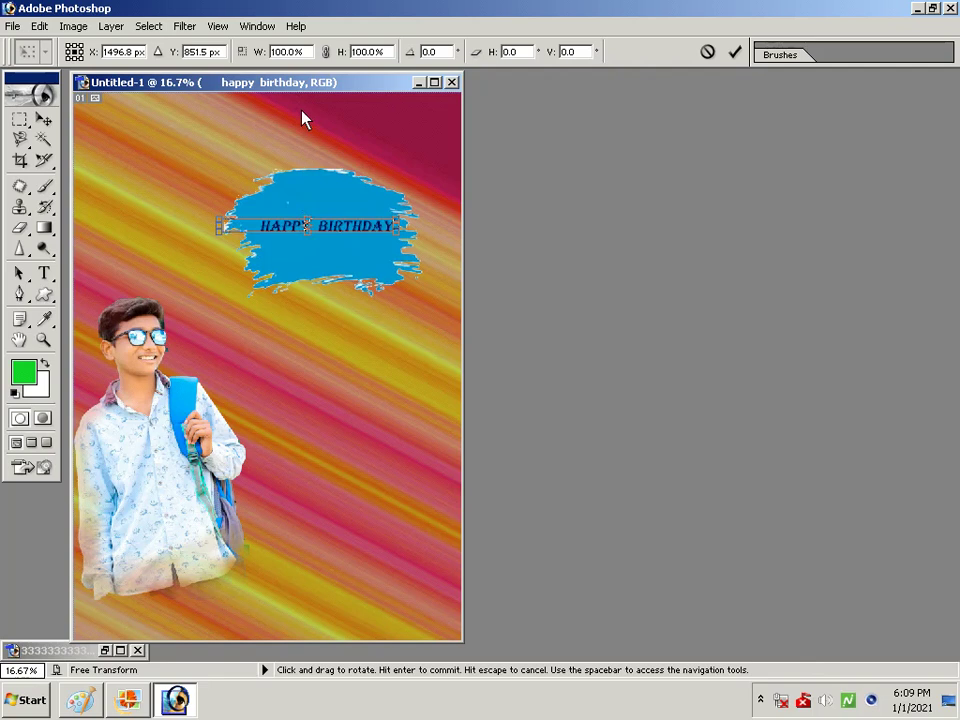
pyautogui.click(44, 121)
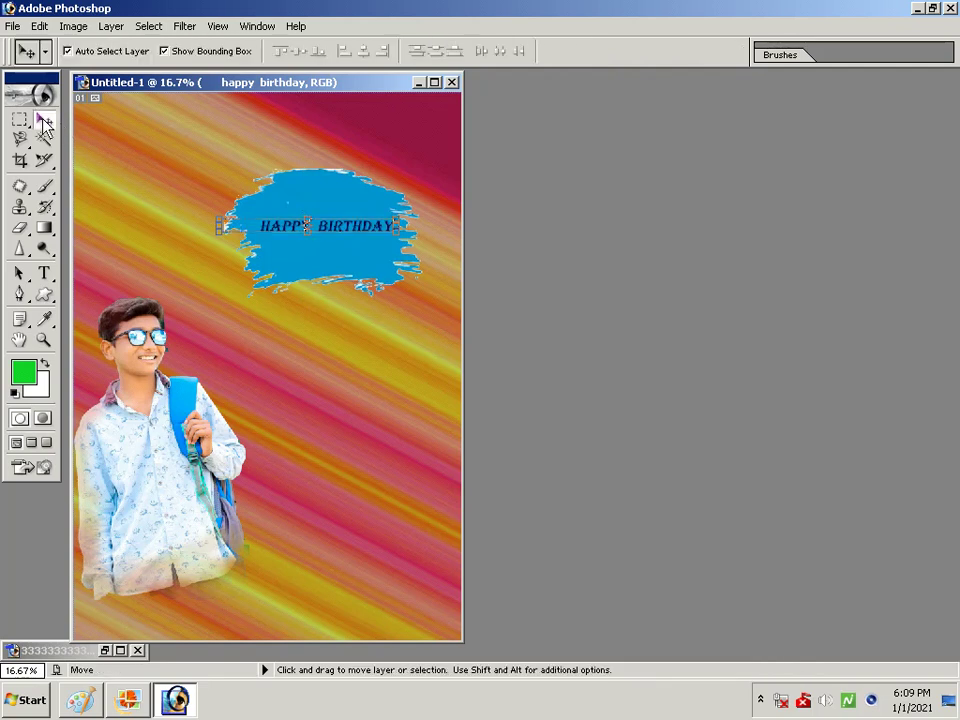
pyautogui.click(277, 264)
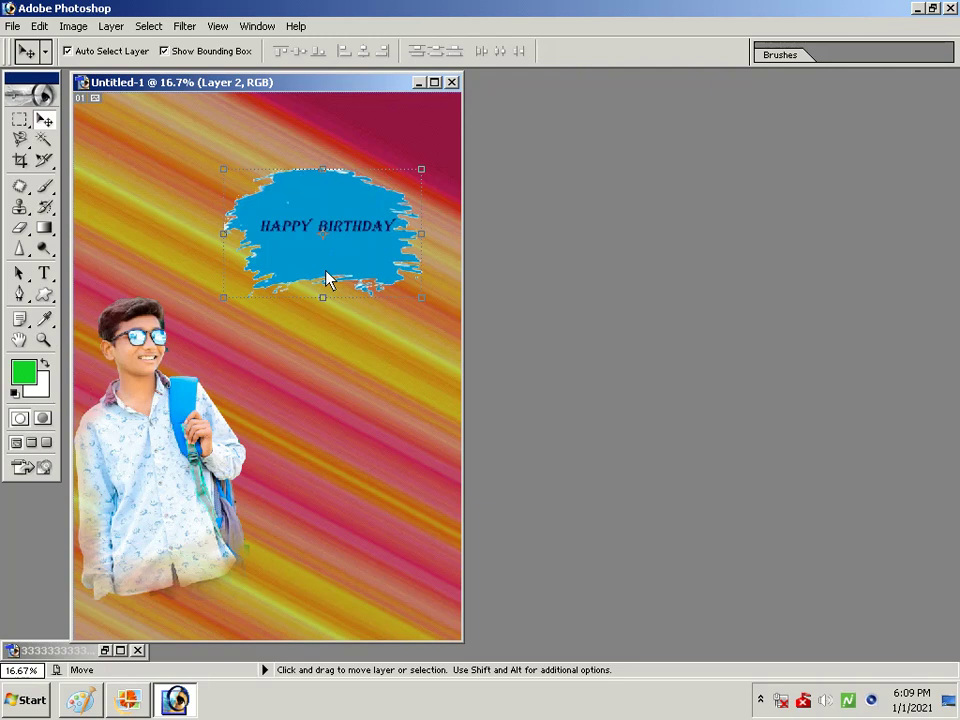
# Make the striped Background layer active via the canvas layer list, then bring up the File menu.
pyautogui.rightClick(326, 271)
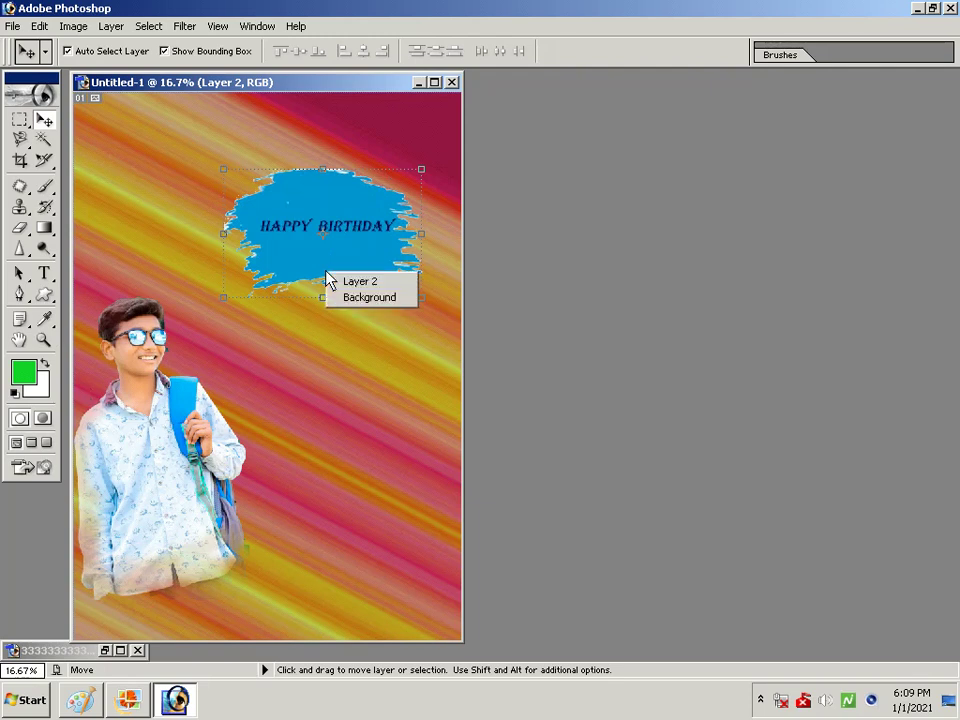
pyautogui.click(335, 255)
pyautogui.rightClick(336, 262)
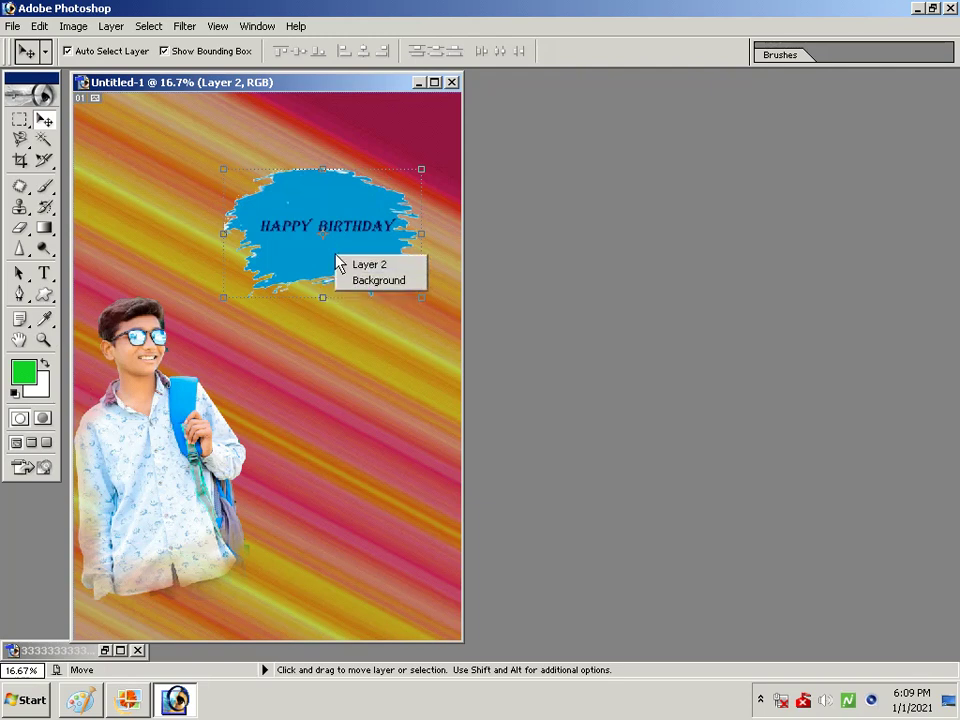
pyautogui.click(350, 280)
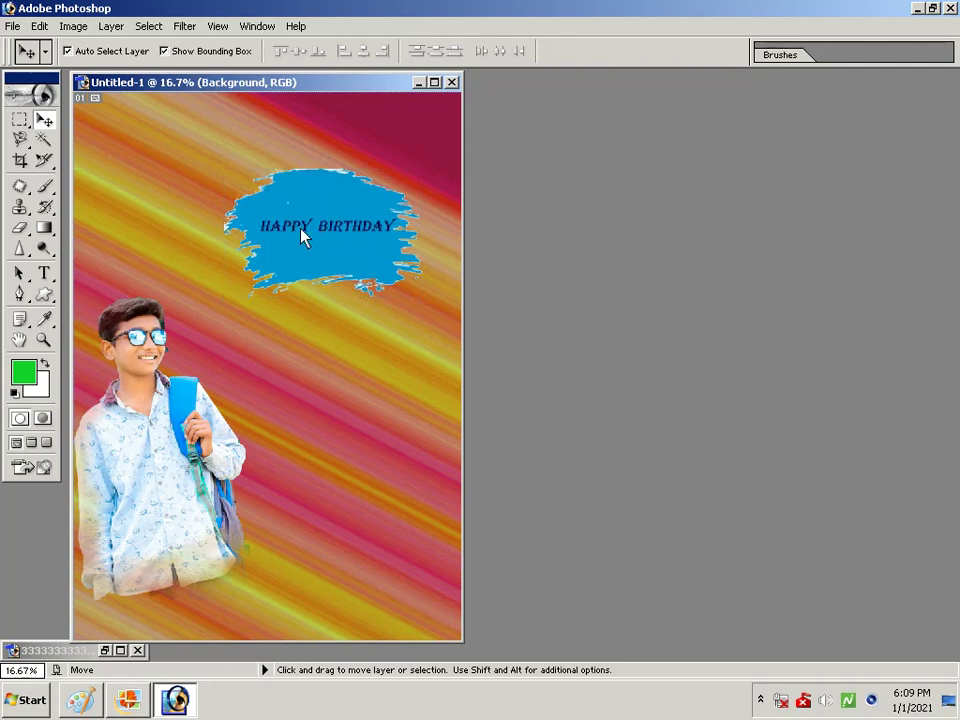
pyautogui.click(302, 236)
pyautogui.click(290, 344)
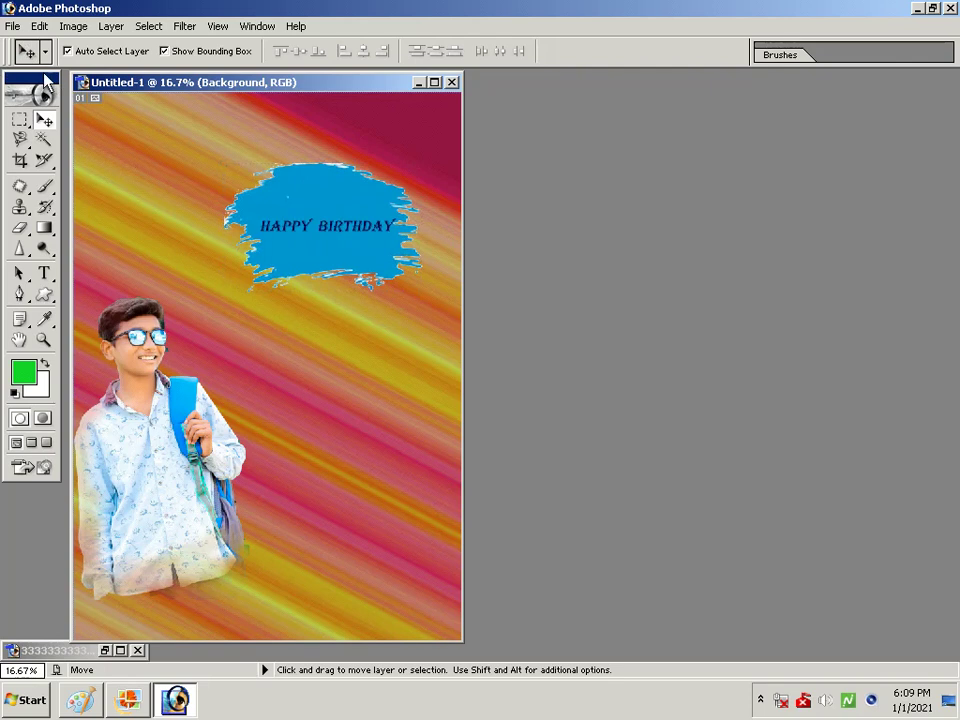
pyautogui.click(12, 26)
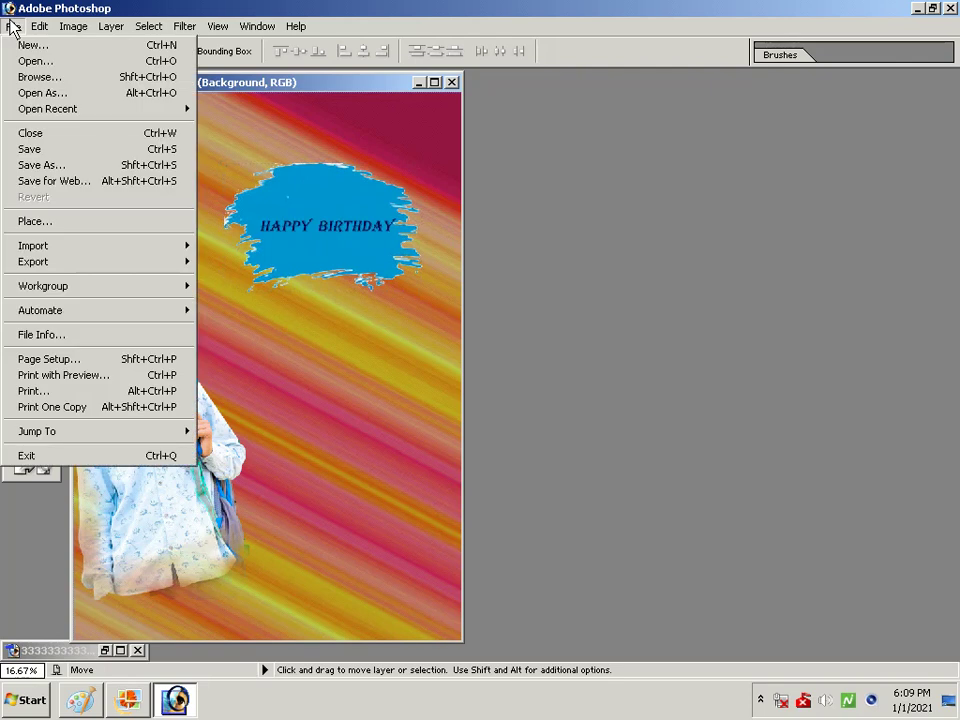
# Dismiss the File menu without a command and reveal the hidden system-tray icons.
pyautogui.click(507, 318)
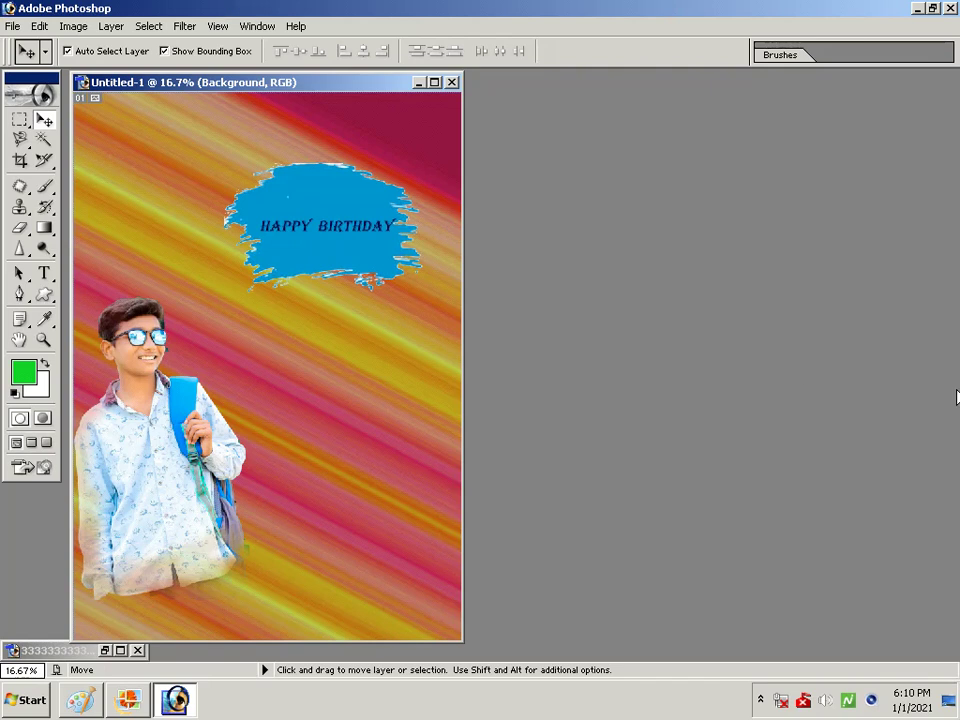
pyautogui.moveTo(781, 701)
pyautogui.click(761, 701)
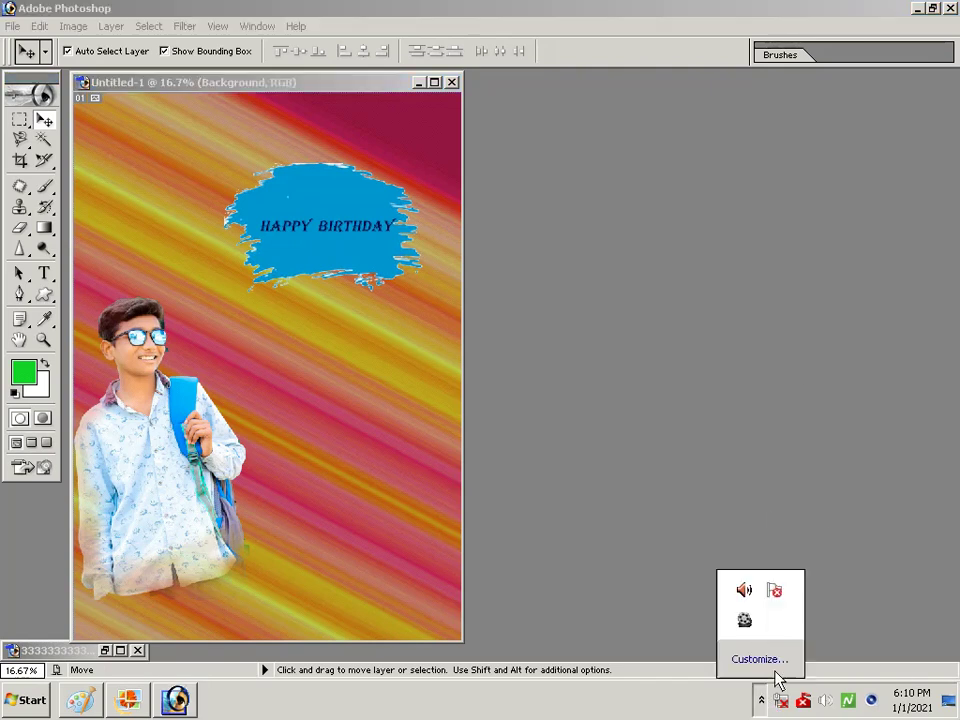